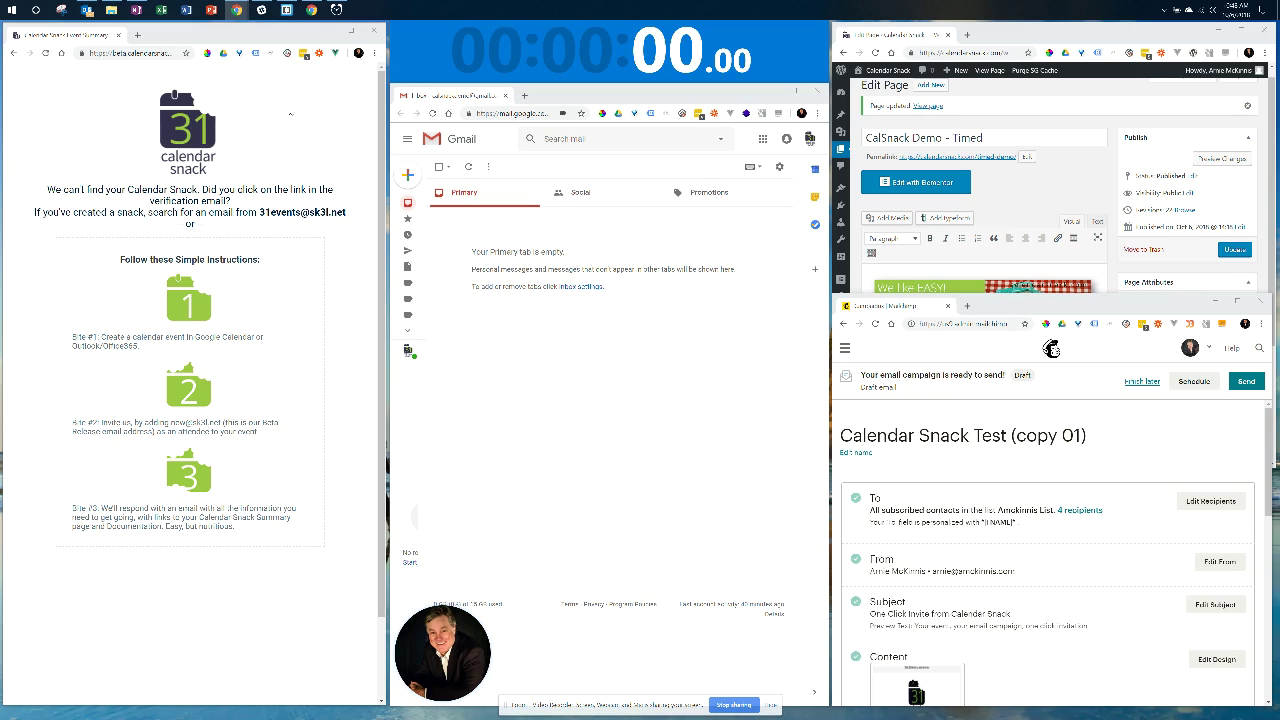
Cycle through the Calendar Snack, WordPress, Mailchimp and Gmail windows, ending in Gmail.
{"action": "left_click", "coordinate": [290, 114]}
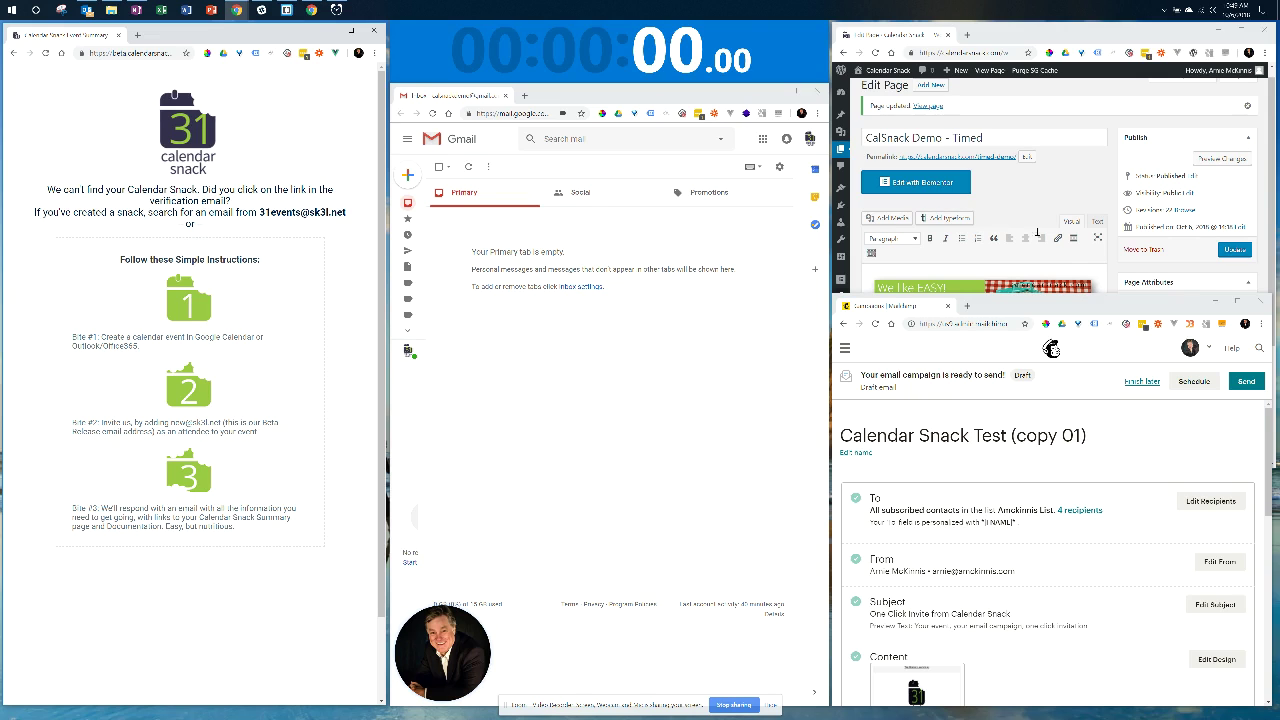
{"action": "left_click", "coordinate": [1079, 38]}
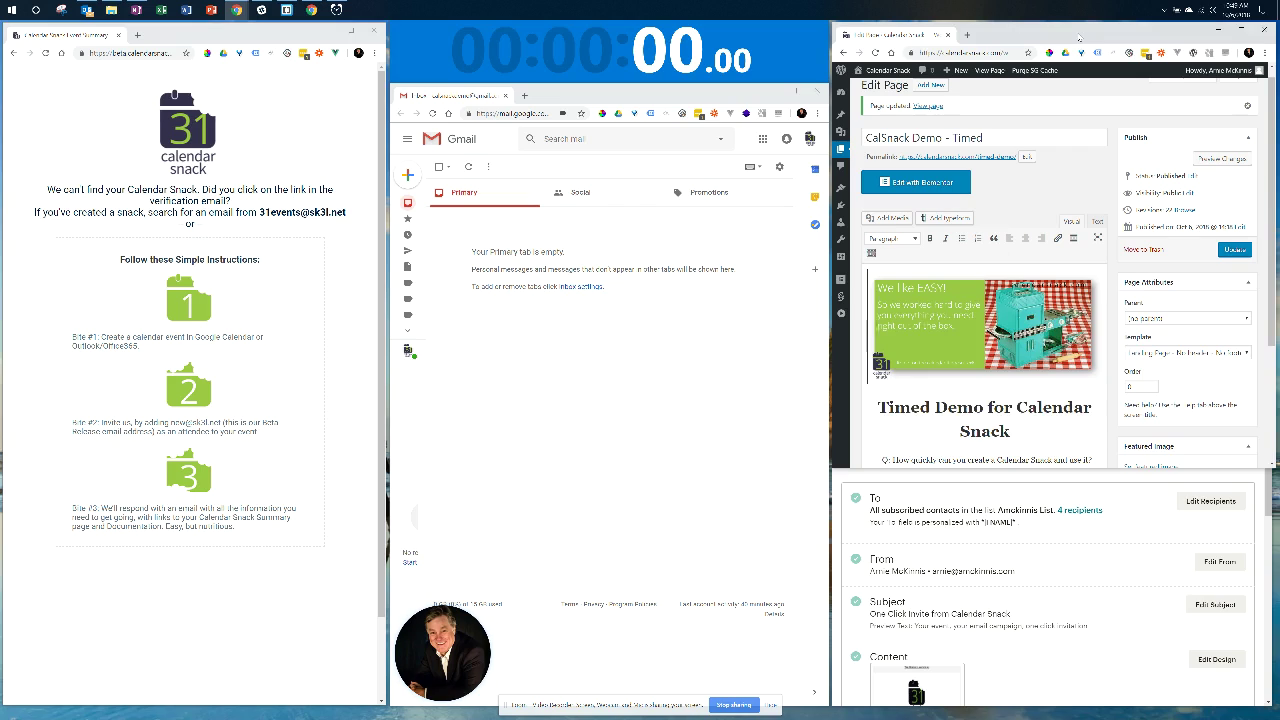
{"action": "left_click", "coordinate": [1115, 580]}
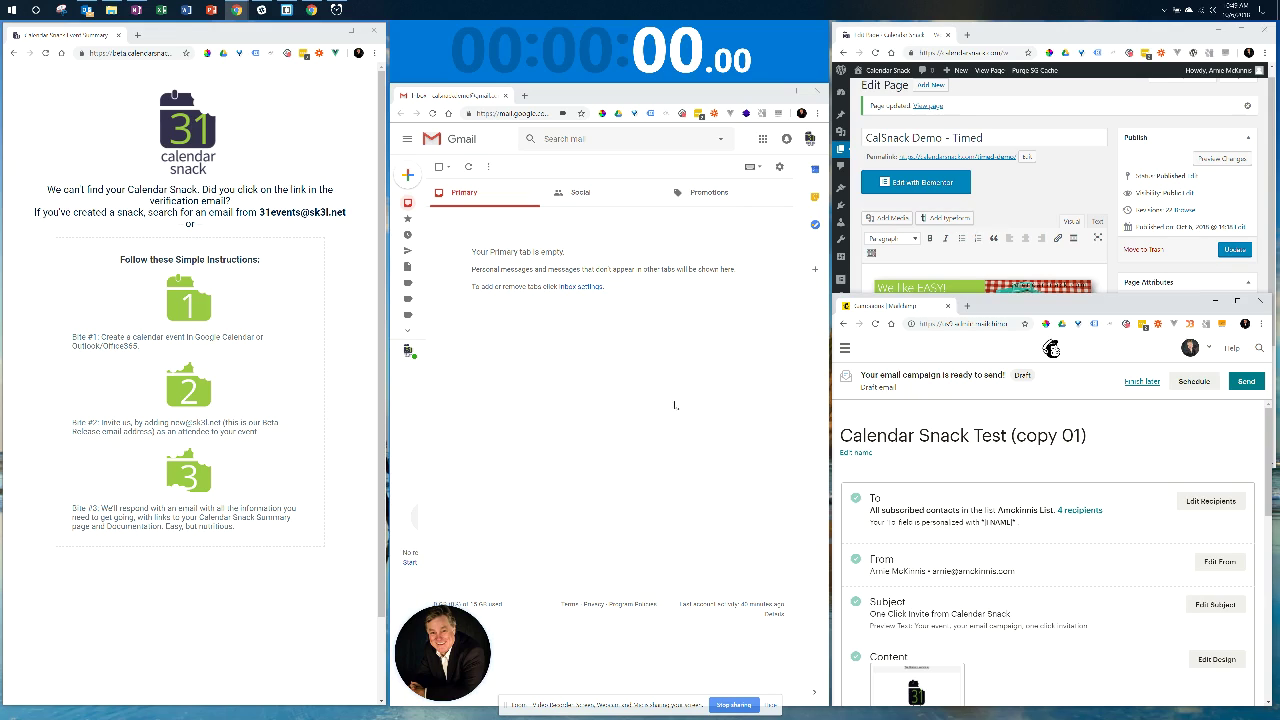
{"action": "left_click", "coordinate": [490, 366]}
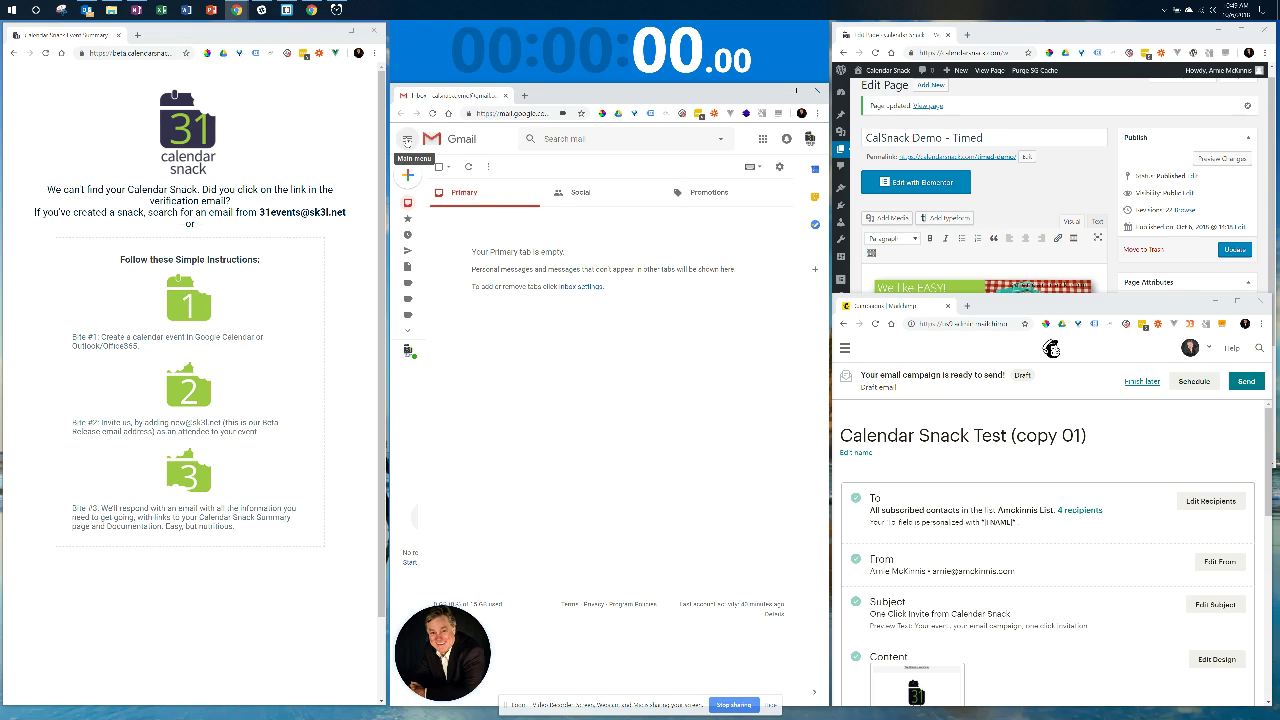
{"action": "left_click", "coordinate": [407, 140]}
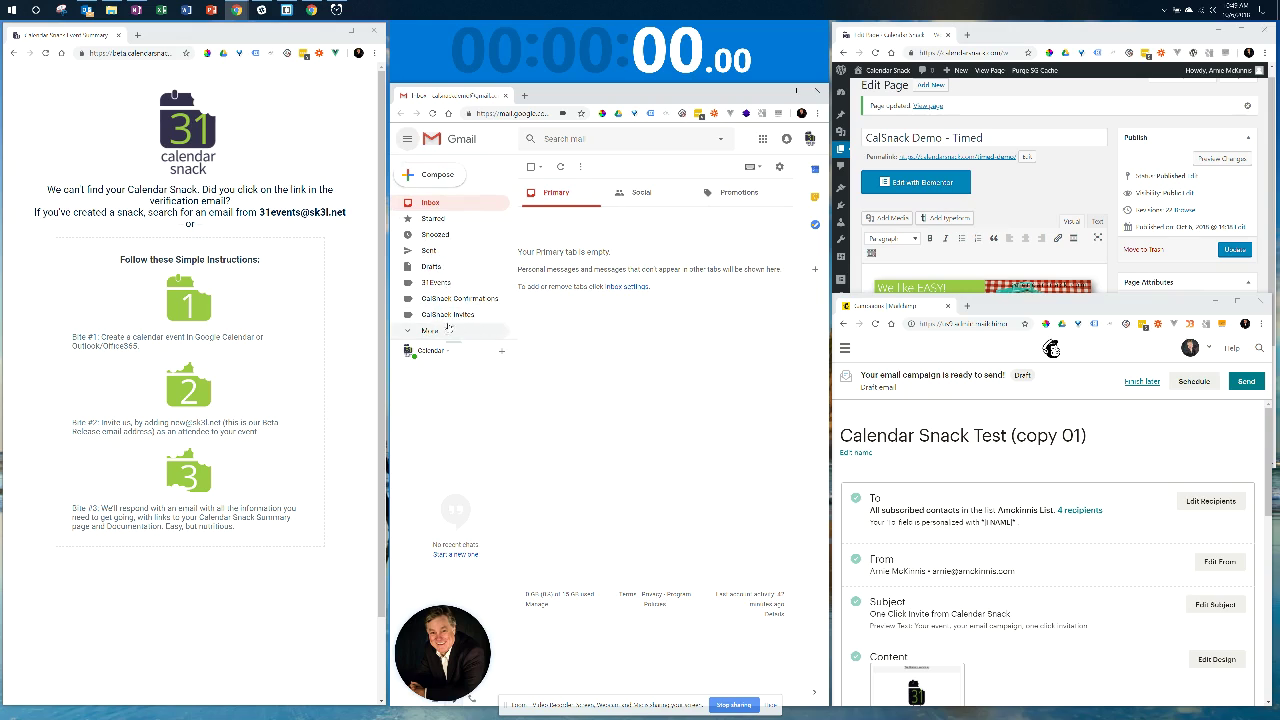
{"action": "left_click", "coordinate": [407, 140]}
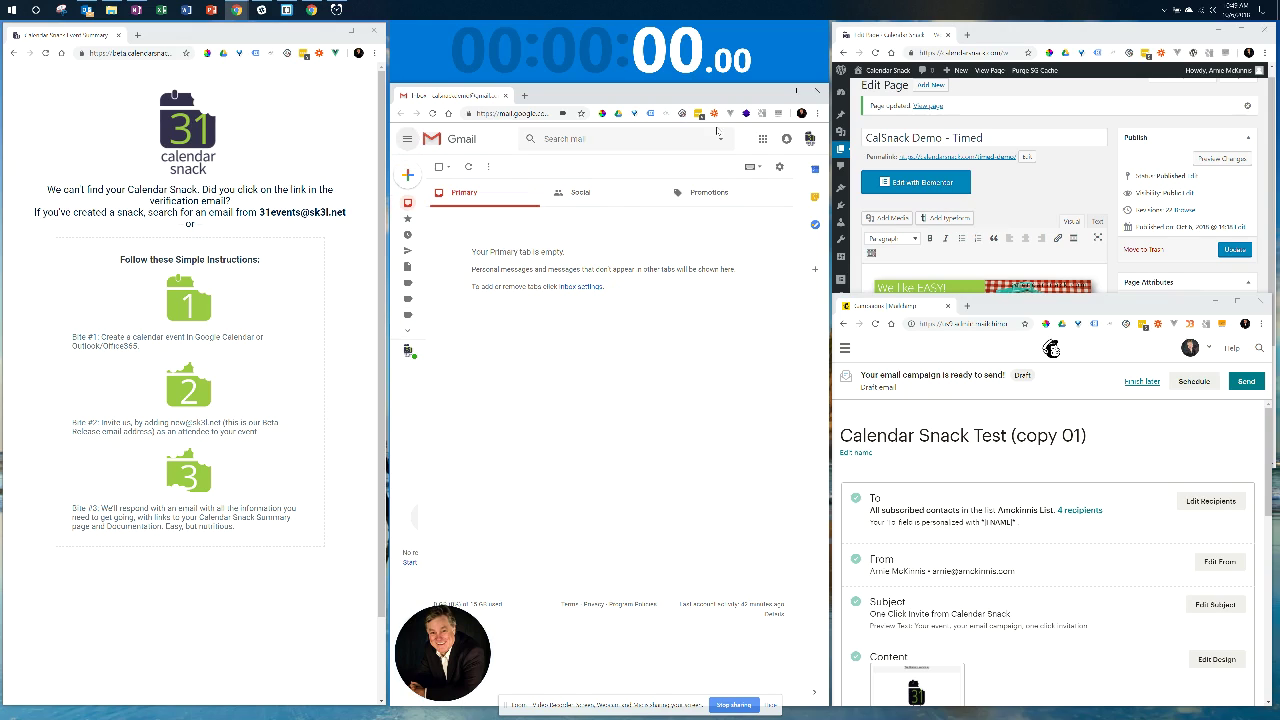
Open Google Calendar at the October 21–27, 2018 week and draft a Monday 10–11am event.
{"action": "left_click", "coordinate": [763, 140]}
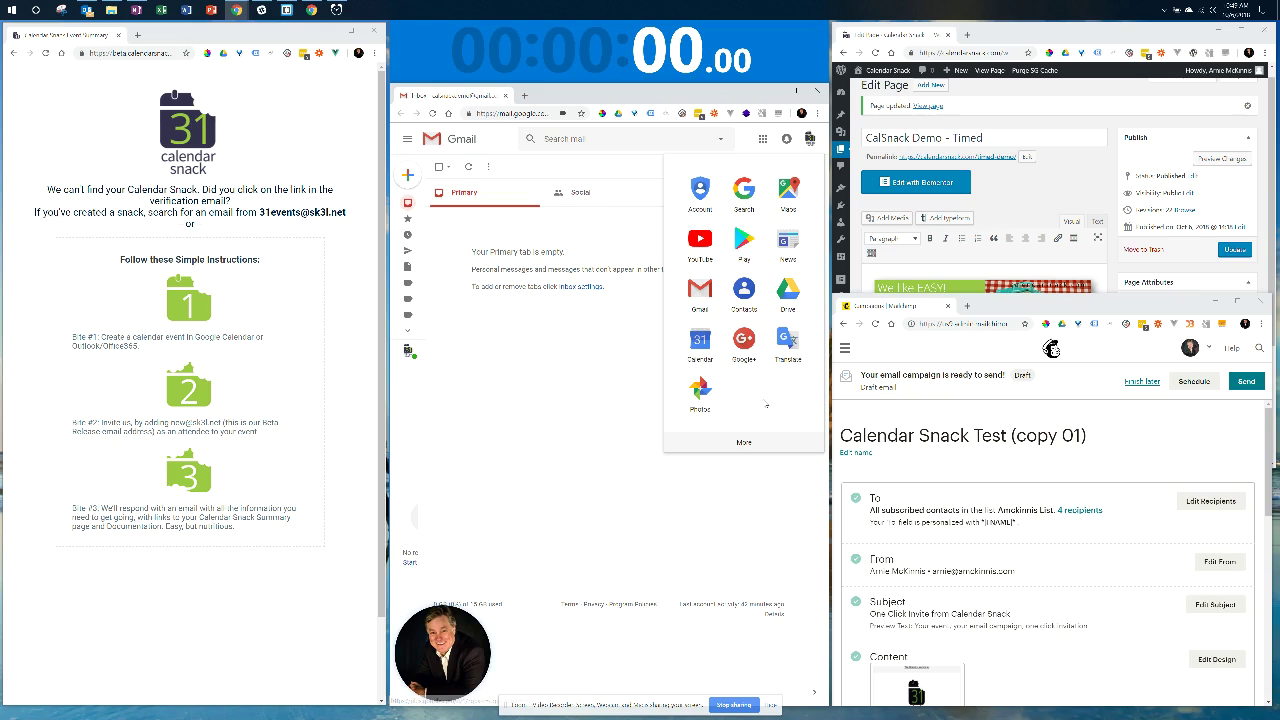
{"action": "left_click", "coordinate": [708, 338]}
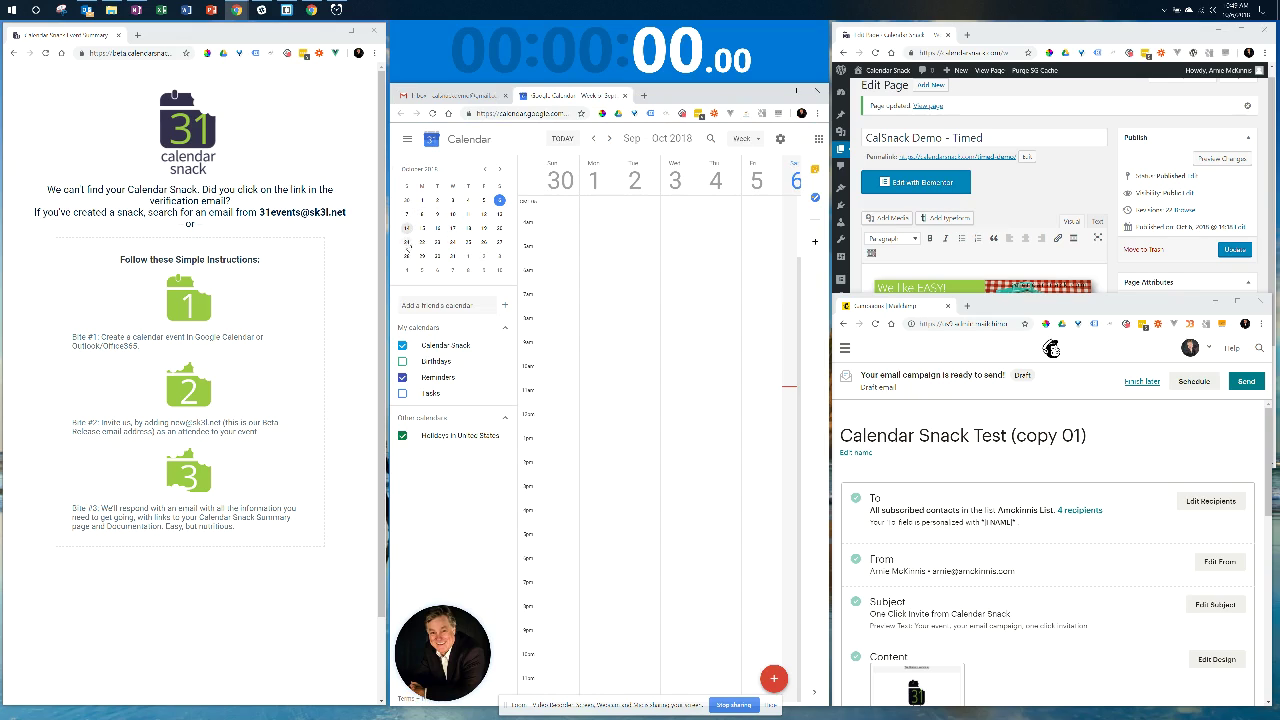
{"action": "left_click", "coordinate": [408, 242]}
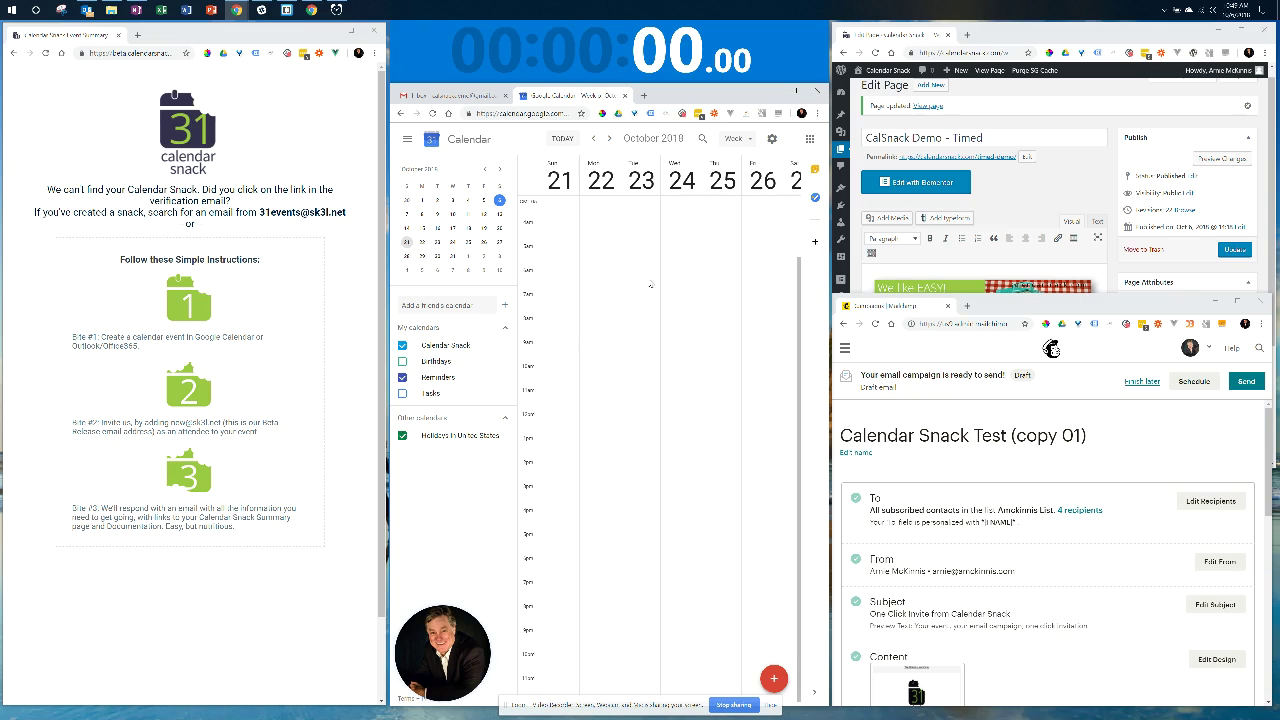
{"action": "left_click", "coordinate": [610, 376]}
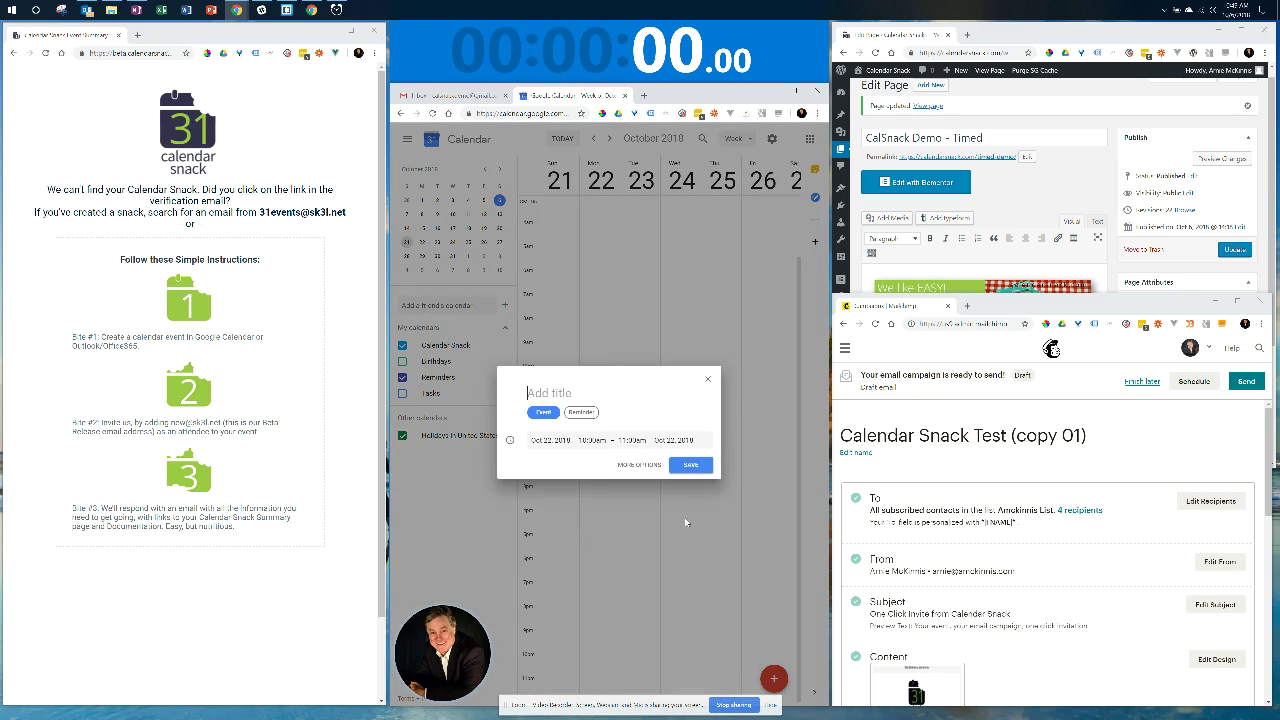
Title the event 'Calendar Snack Demo Speed Test' in the full editor and start the stopwatch.
{"action": "left_click", "coordinate": [640, 465]}
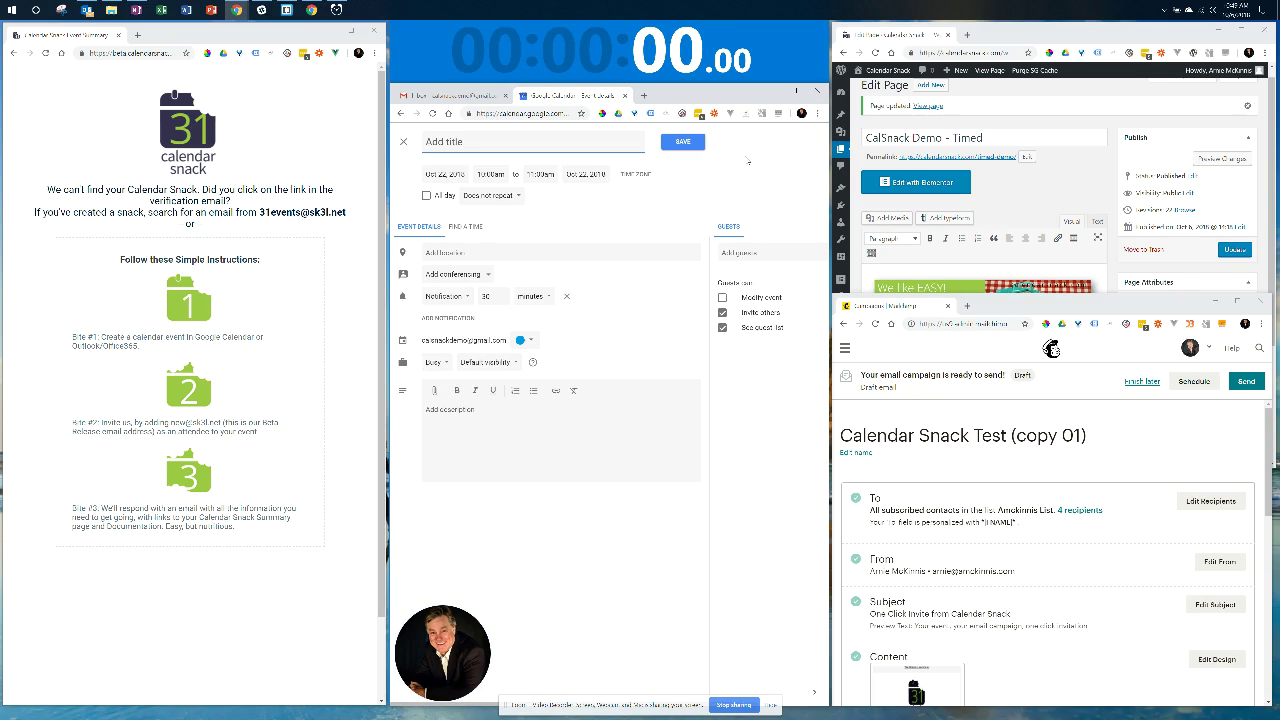
{"action": "type", "text": "Calendar Snack Demo  Speed Test"}
{"action": "left_click", "coordinate": [699, 48]}
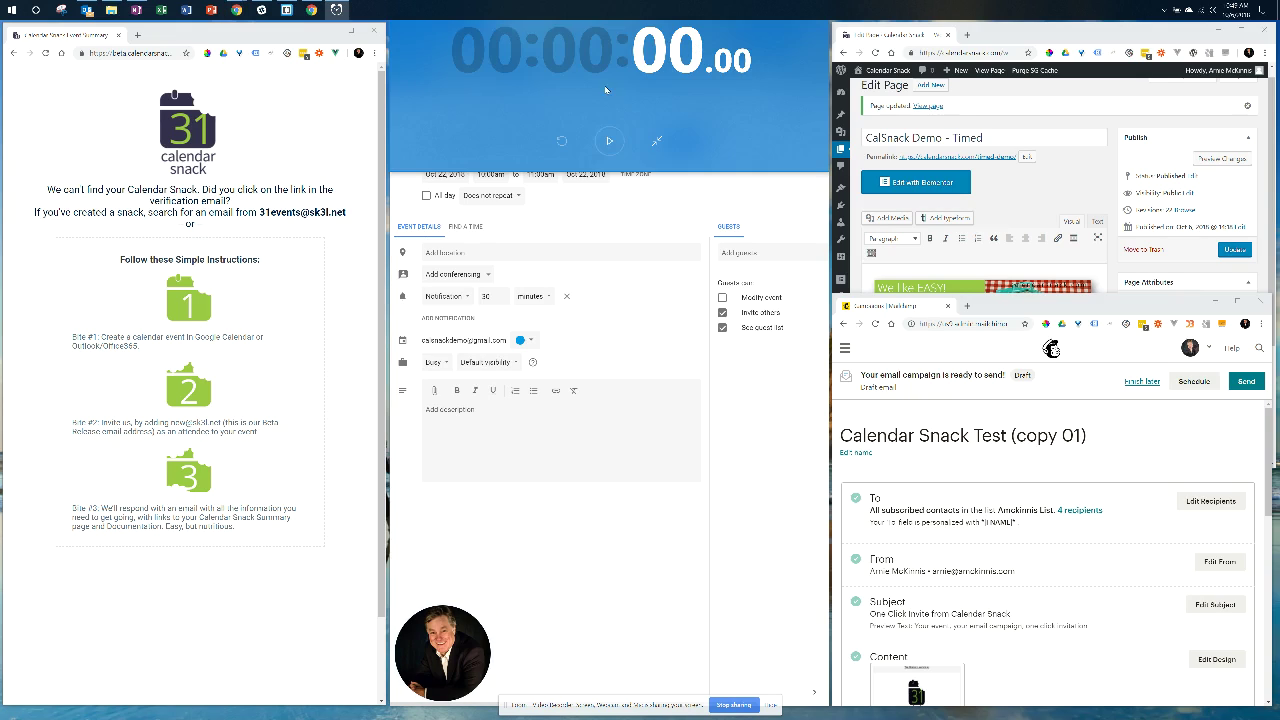
{"action": "left_click", "coordinate": [609, 141]}
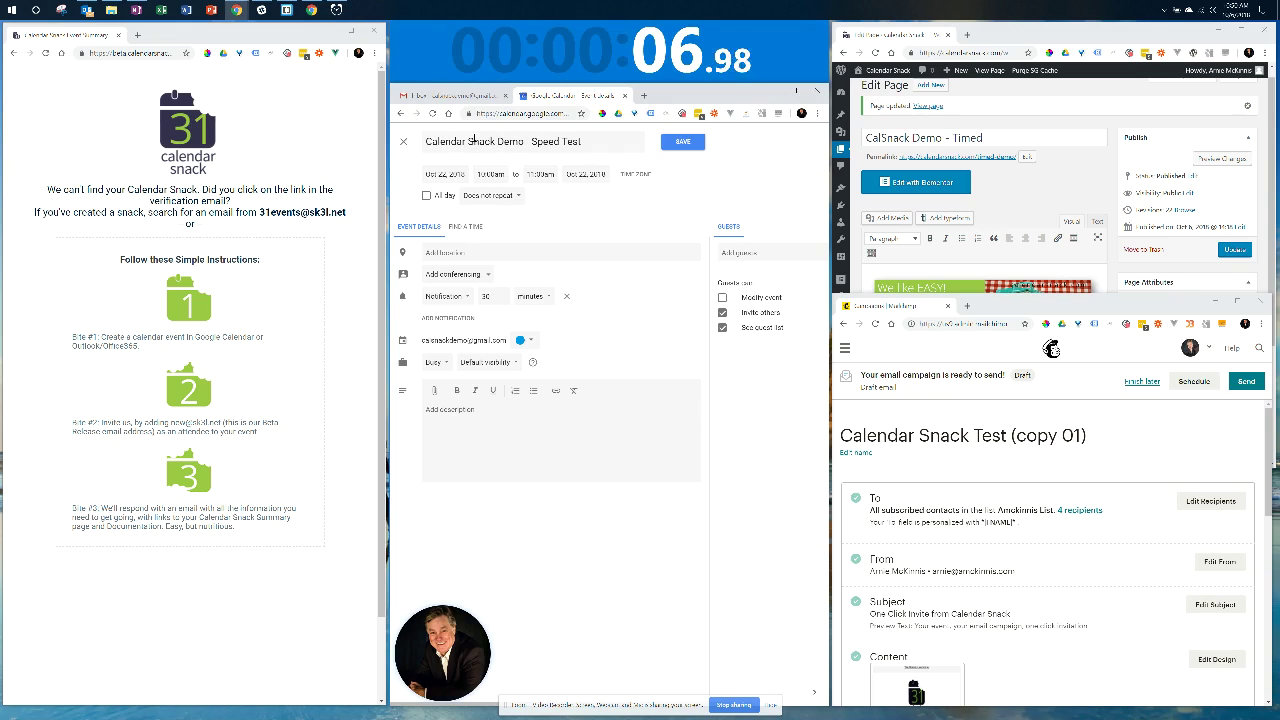
{"action": "left_click", "coordinate": [461, 255]}
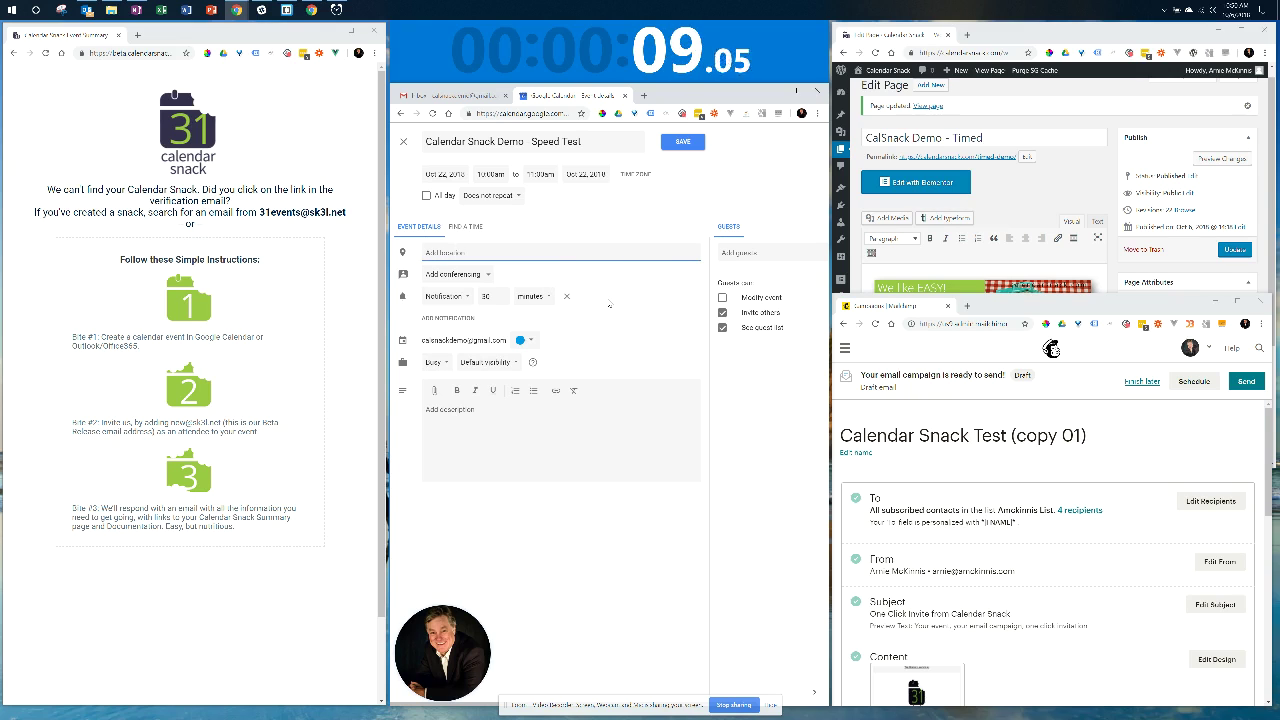
{"action": "type", "text": "https"}
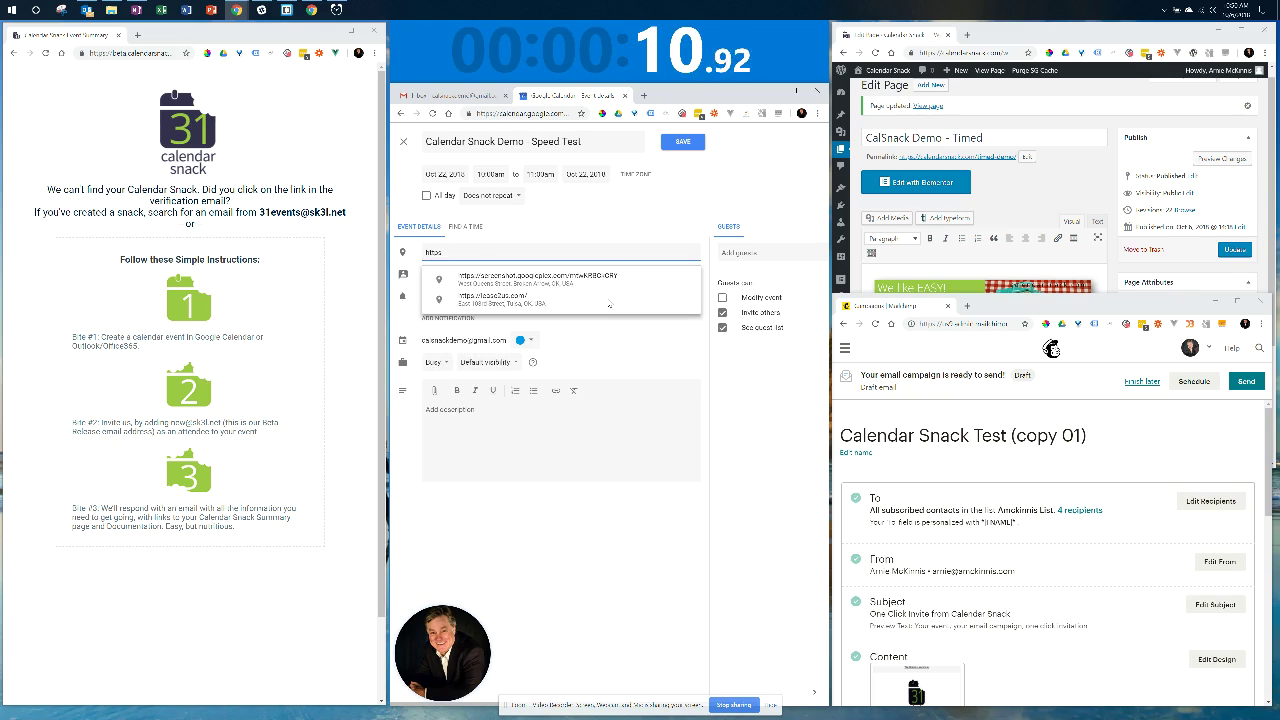
{"action": "type", "text": "://"}
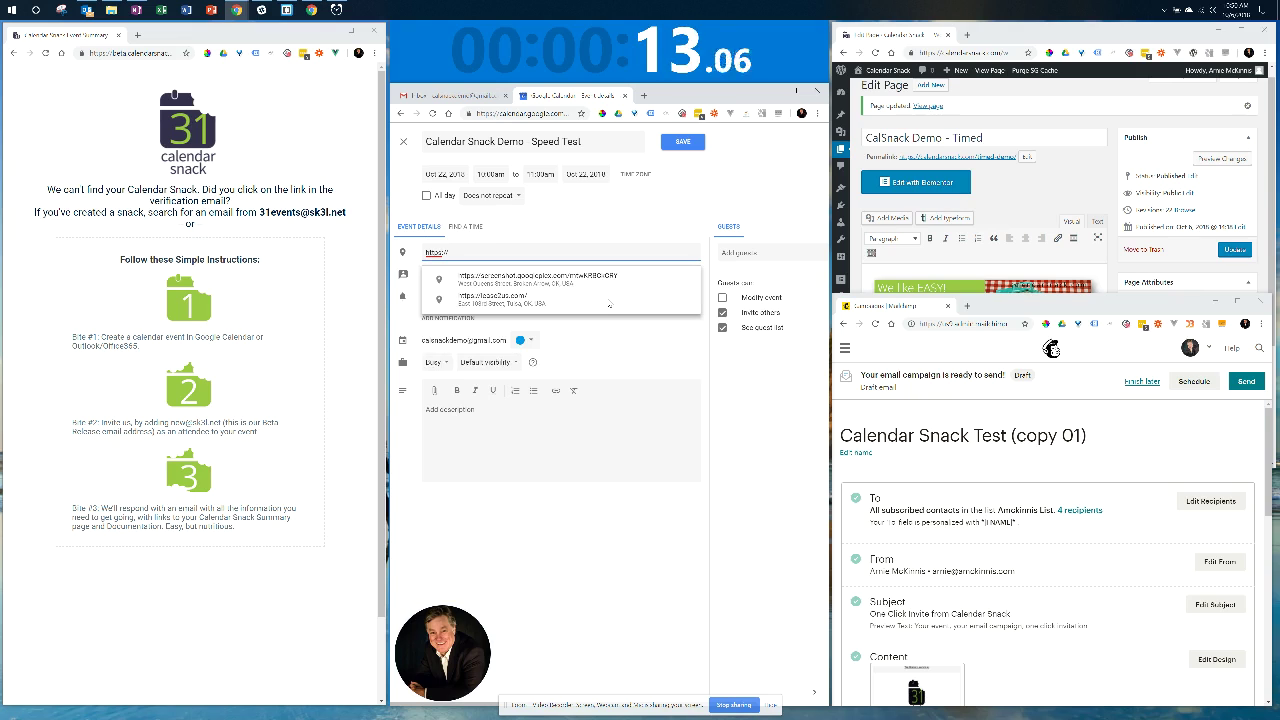
{"action": "type", "text": "calend"}
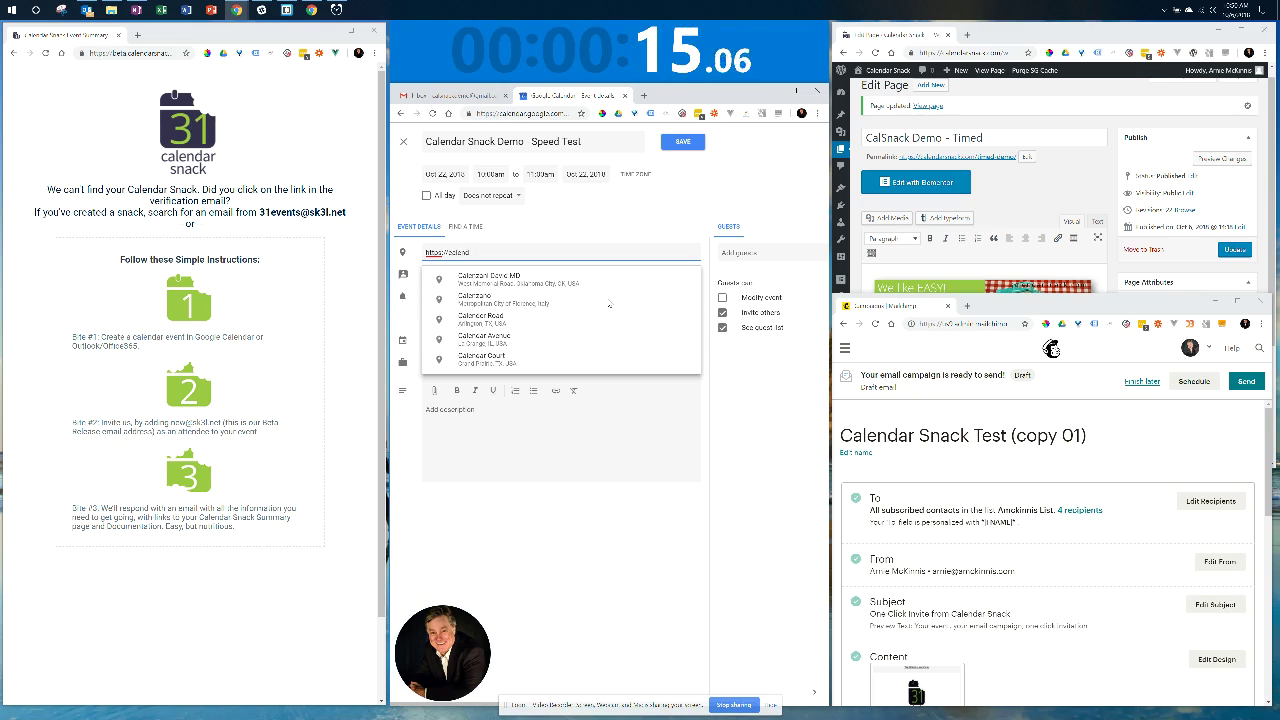
{"action": "type", "text": "arsnack.com"}
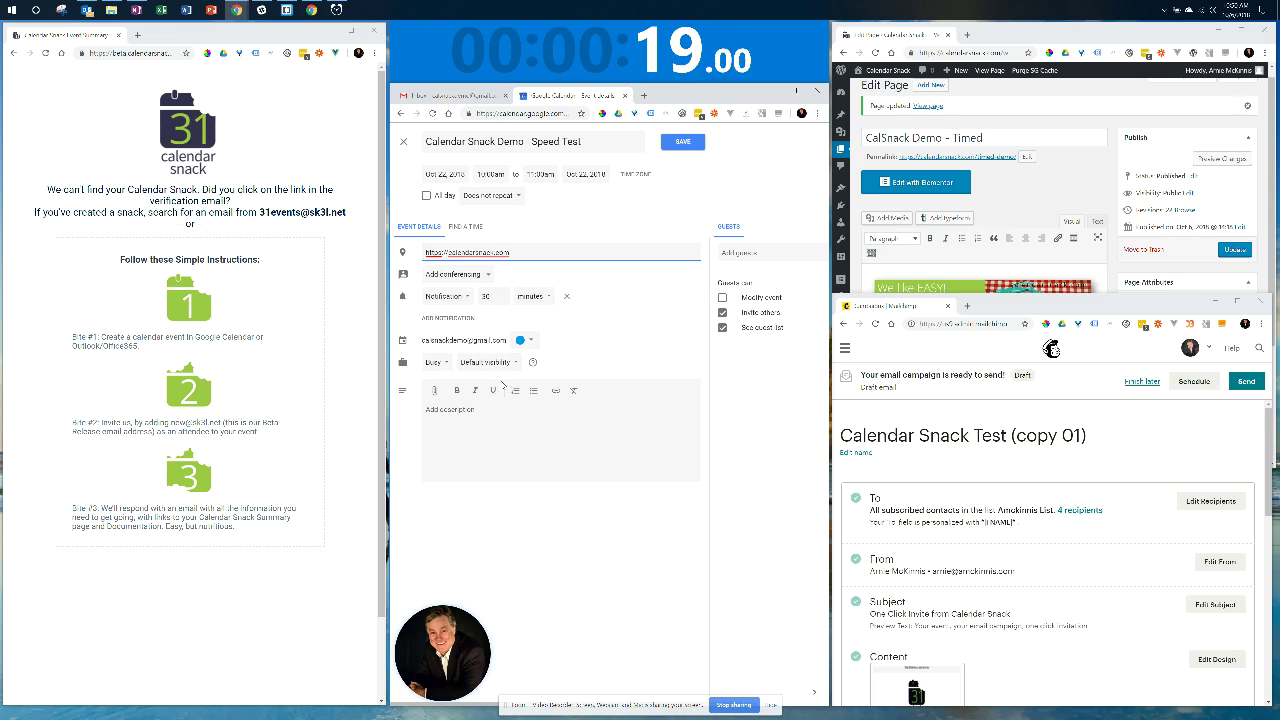
{"action": "left_click", "coordinate": [751, 502]}
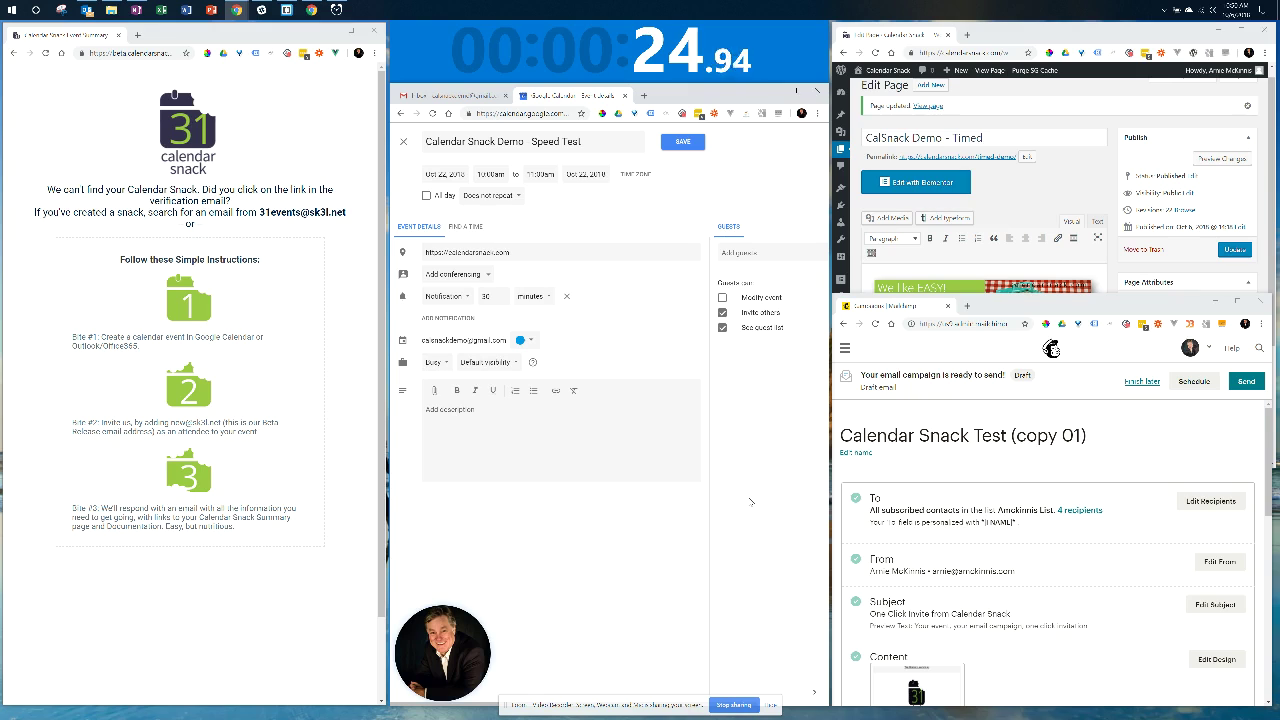
{"action": "type", "text": "Spee"}
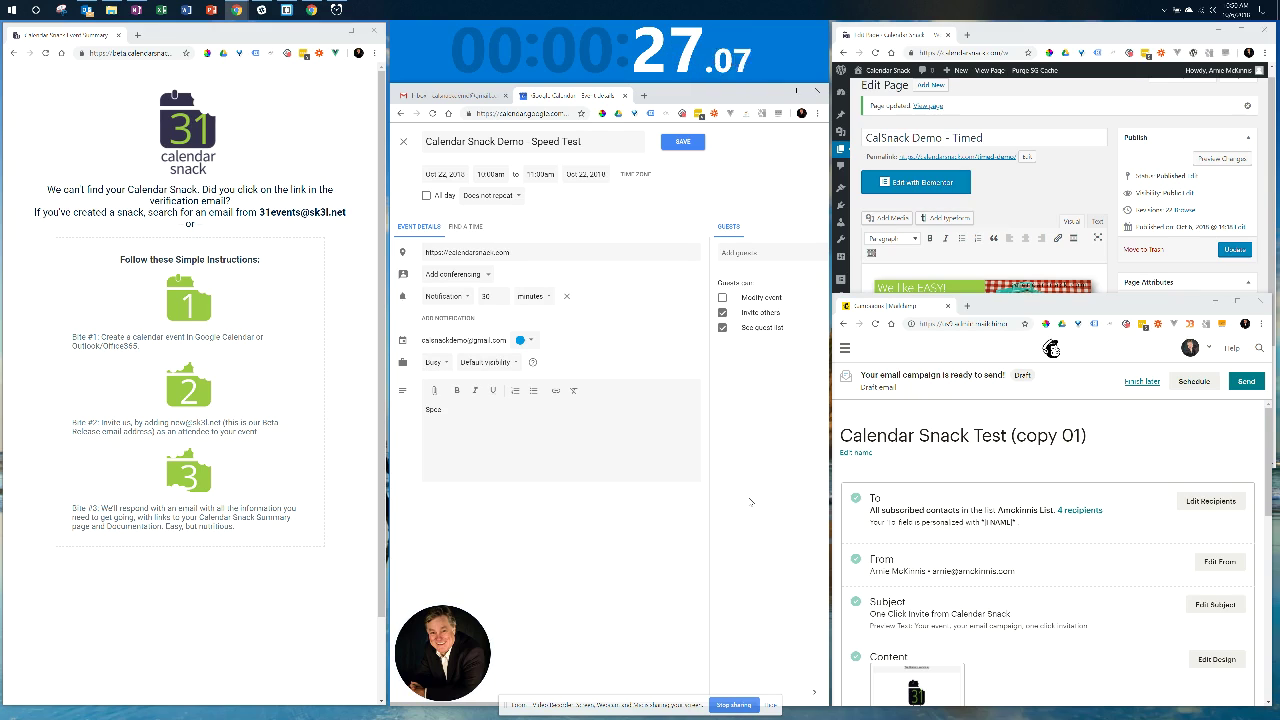
{"action": "type", "text": "d test for Ca"}
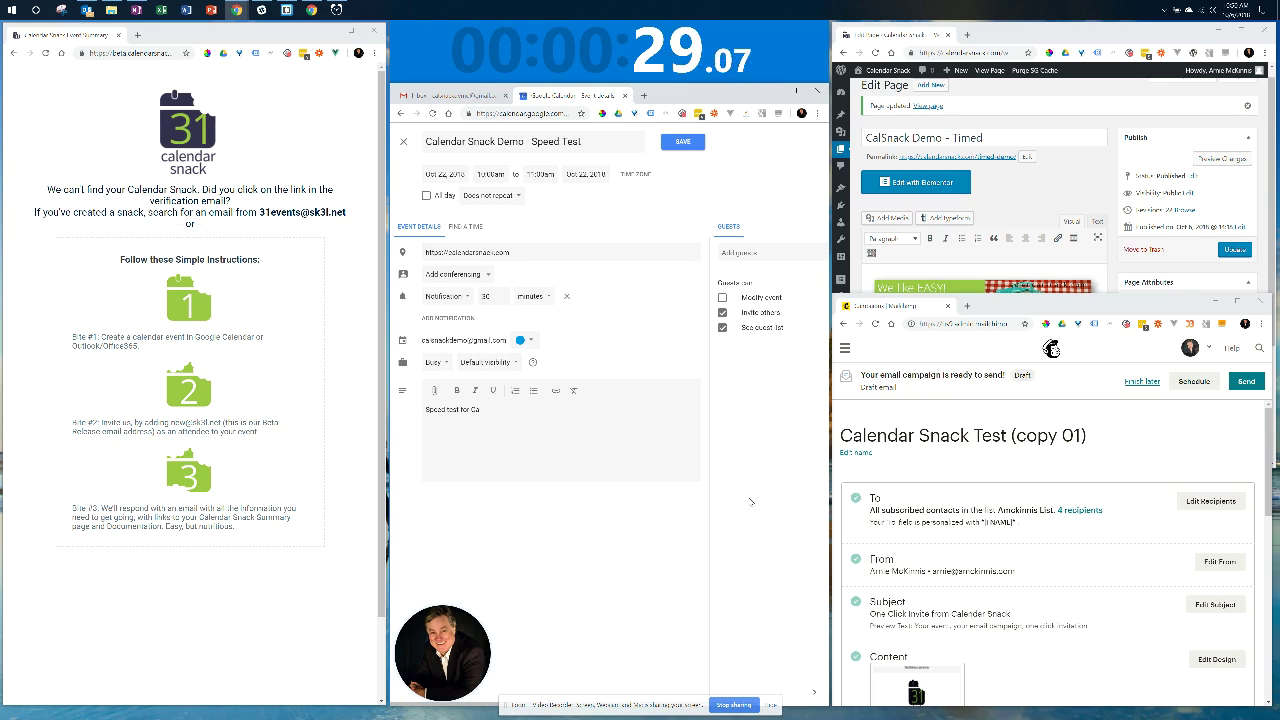
{"action": "type", "text": "lendar Sn"}
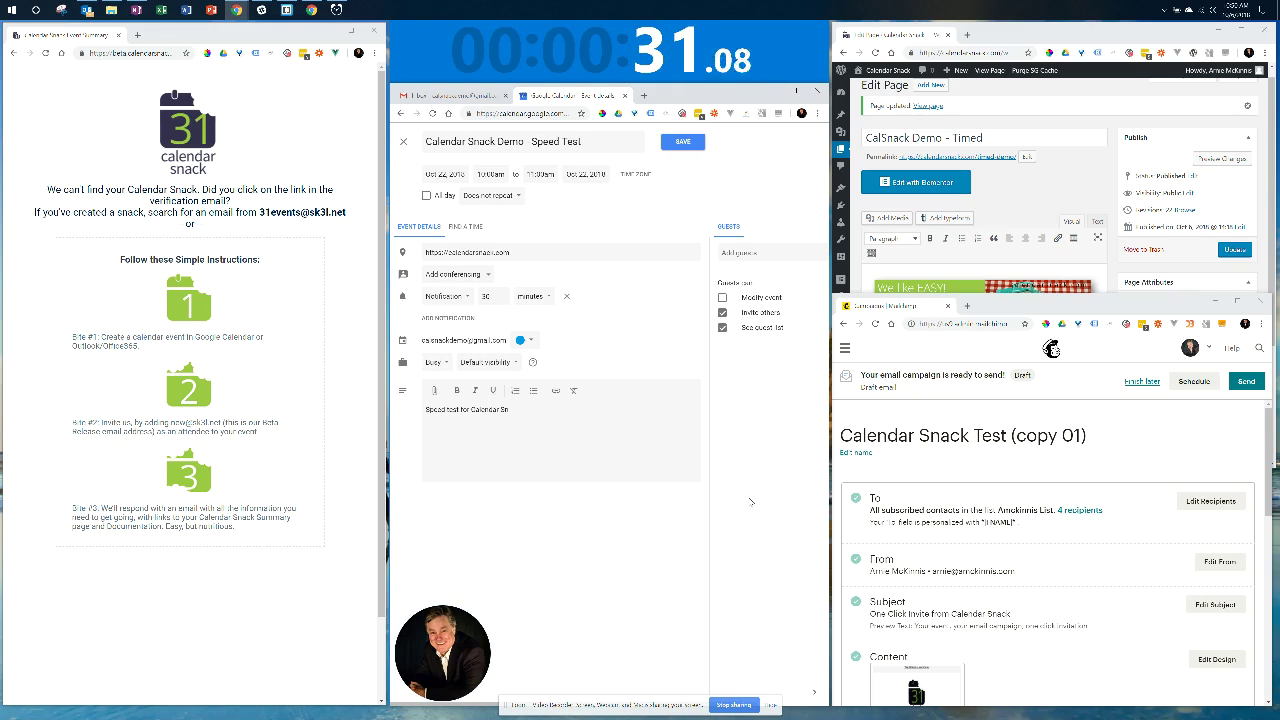
{"action": "type", "text": "ack - with testing."}
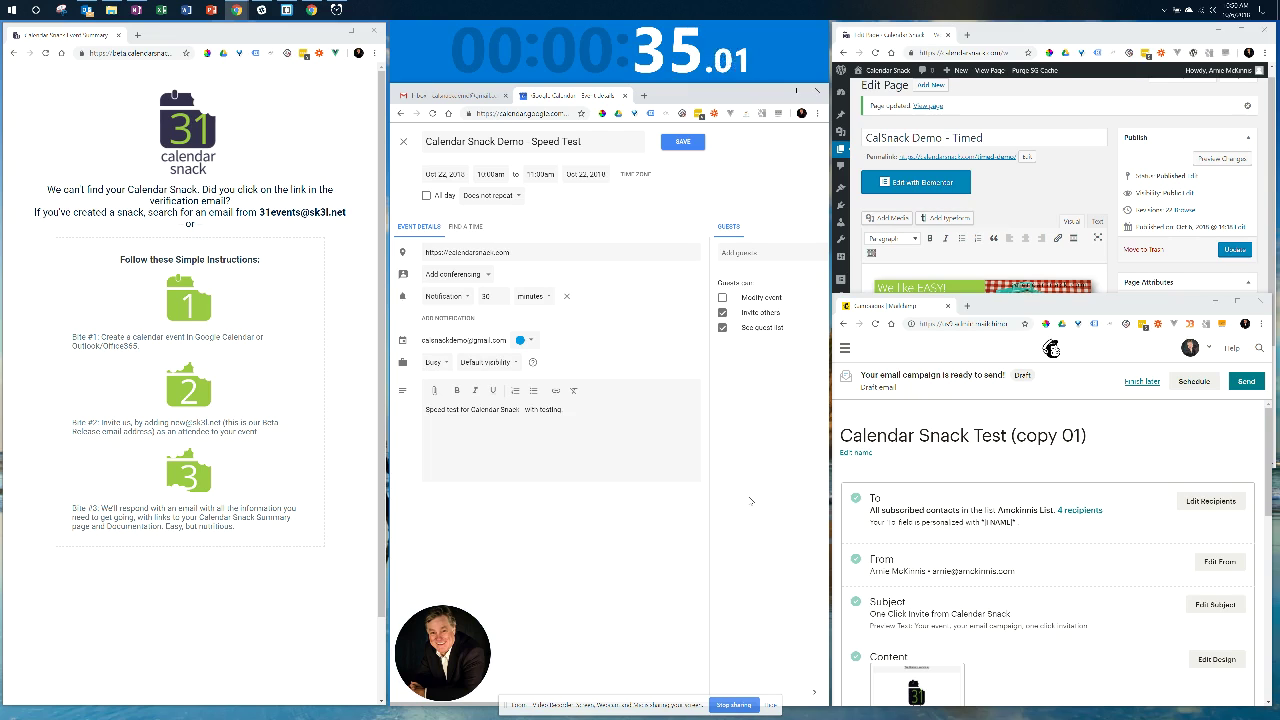
Add a guest e-mail address, disabling guests' inviting others and seeing the guest list.
{"action": "left_click", "coordinate": [768, 256]}
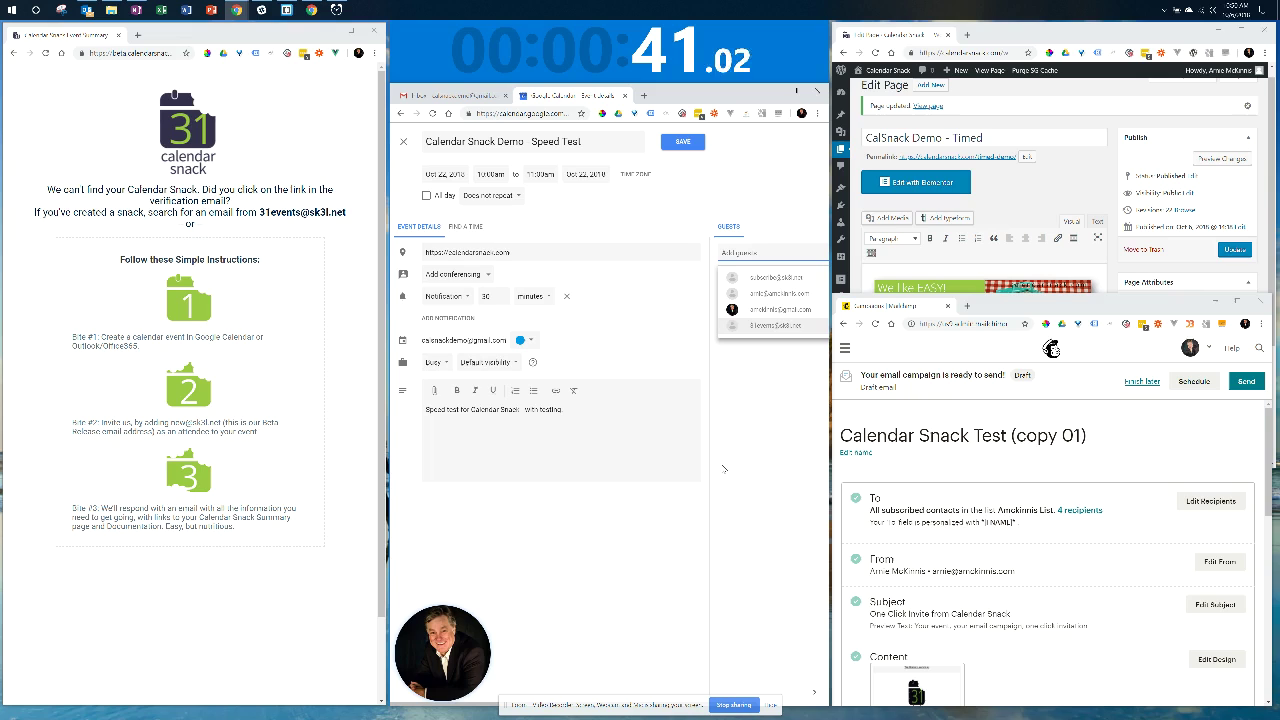
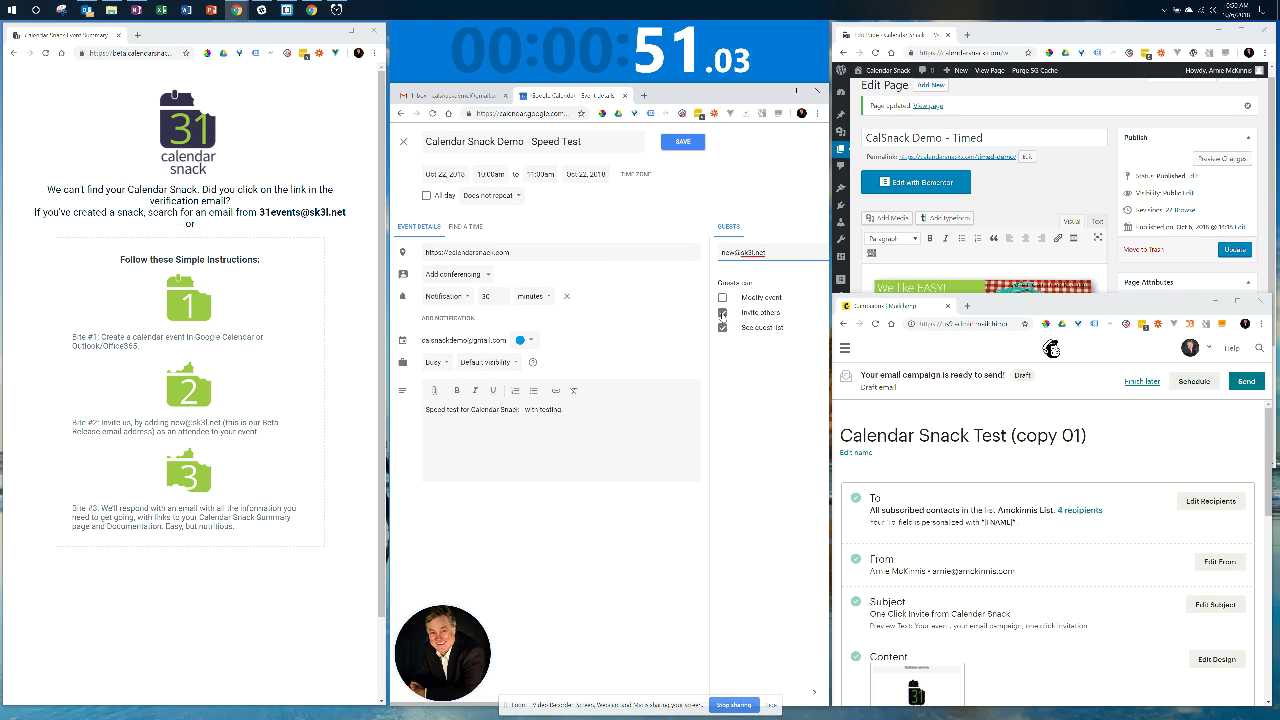
{"action": "key", "text": "Return"}
{"action": "left_click", "coordinate": [722, 376]}
{"action": "left_click", "coordinate": [722, 391]}
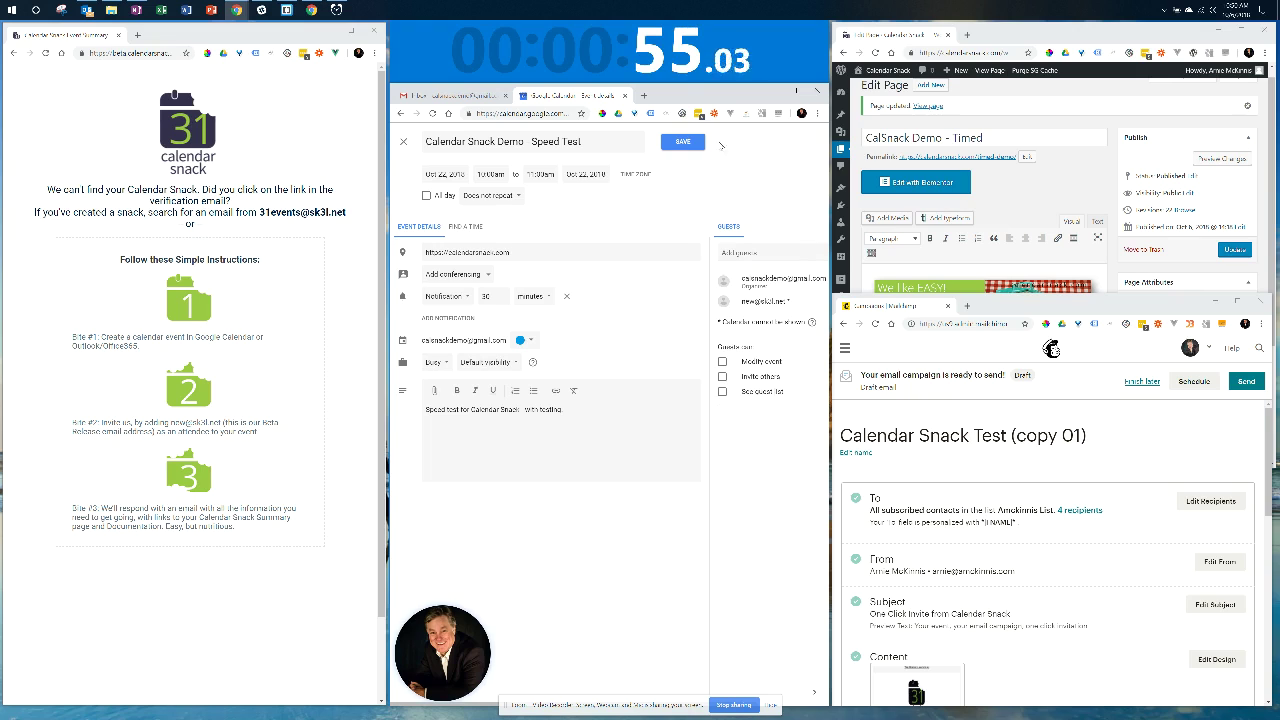
Save the event, send the guest invitations, and return to the Gmail inbox.
{"action": "left_click", "coordinate": [684, 143]}
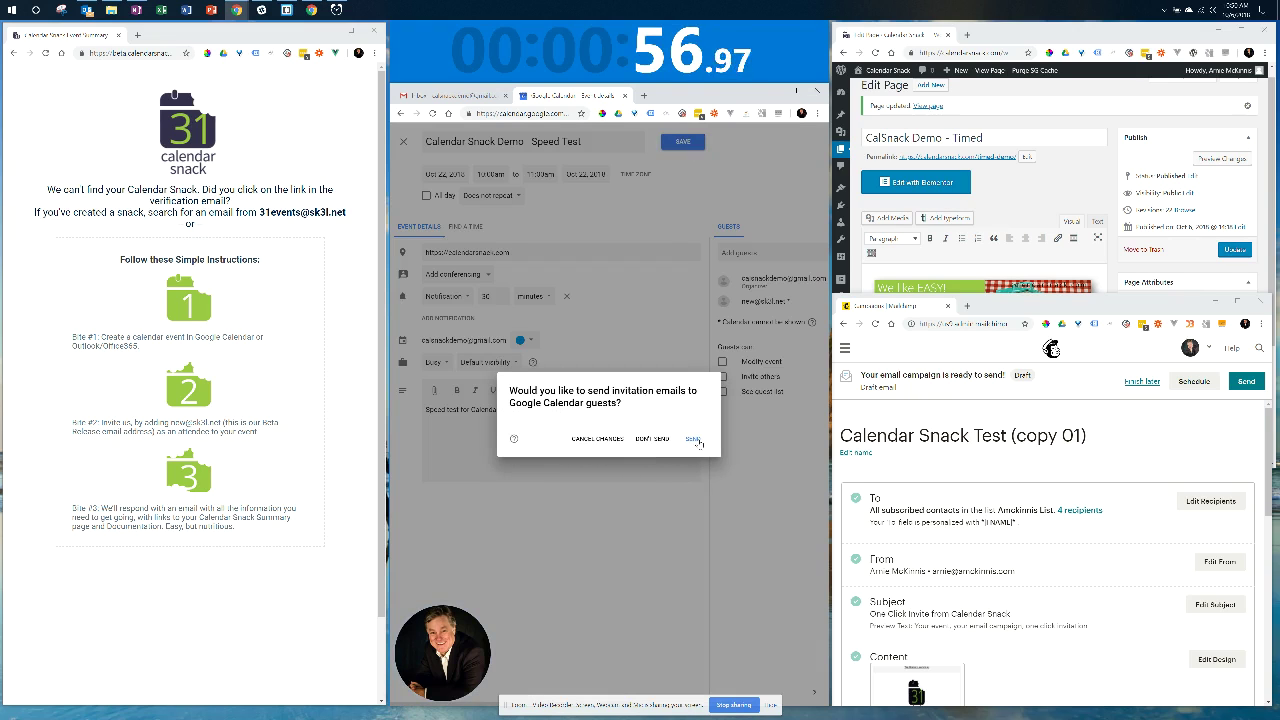
{"action": "left_click", "coordinate": [692, 438]}
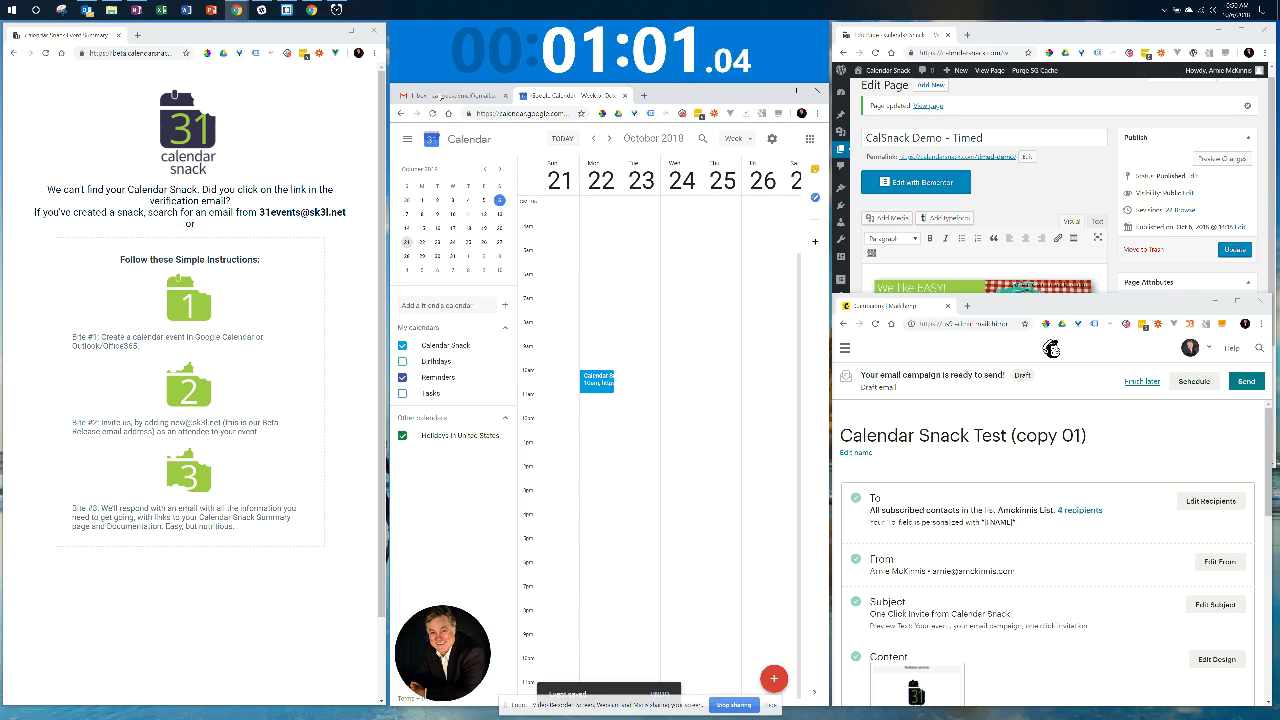
{"action": "left_click", "coordinate": [448, 96]}
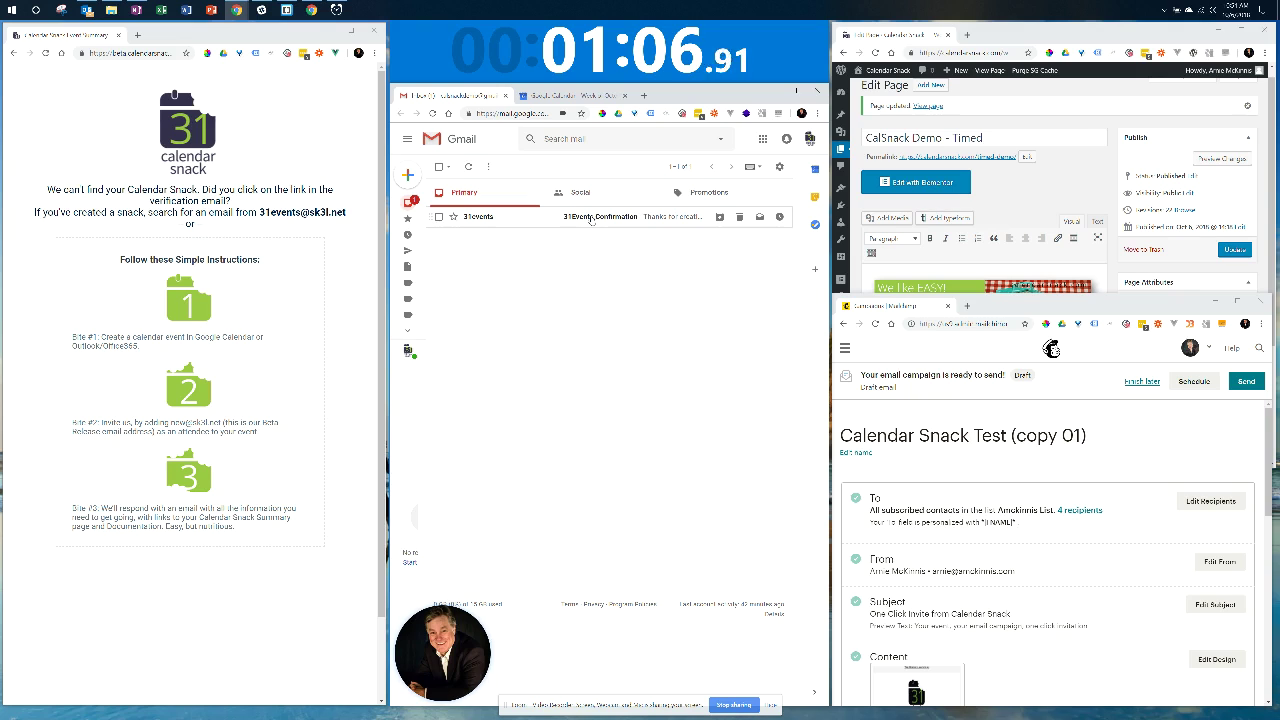
Open the Speed Test snack summary from the 31Events Confirmation email into the left window.
{"action": "left_click", "coordinate": [590, 218]}
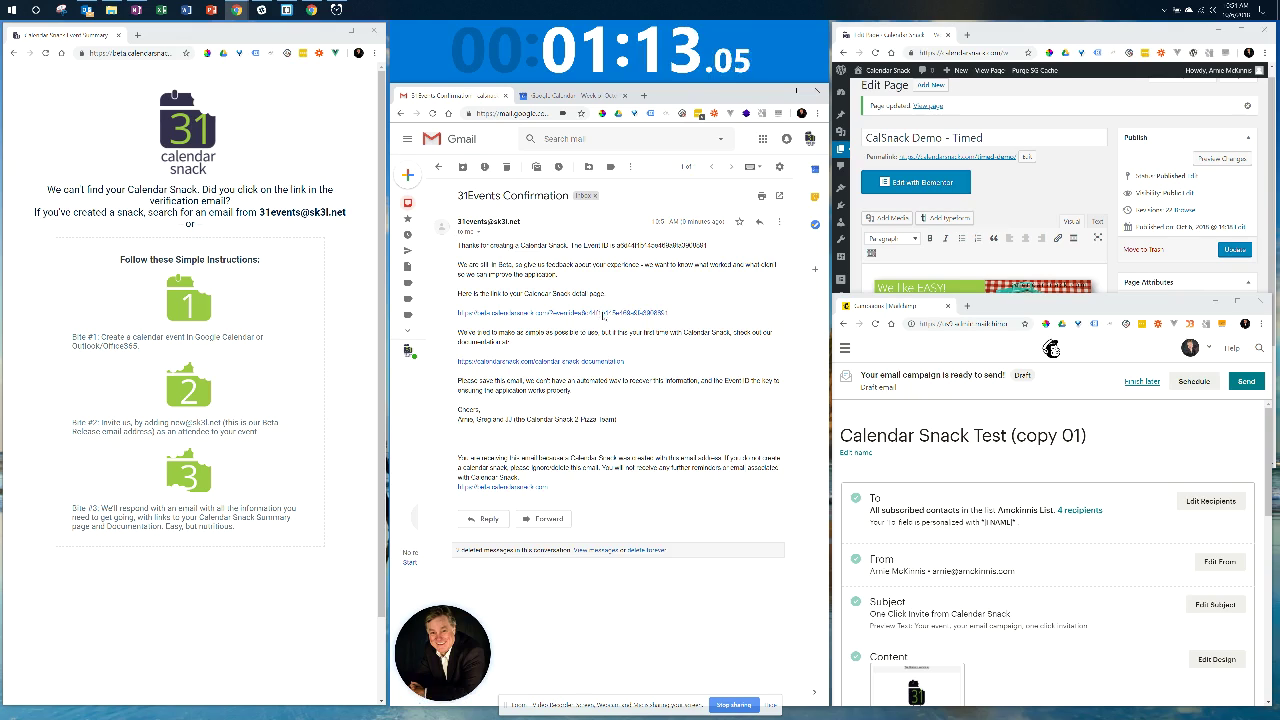
{"action": "left_click", "coordinate": [603, 316]}
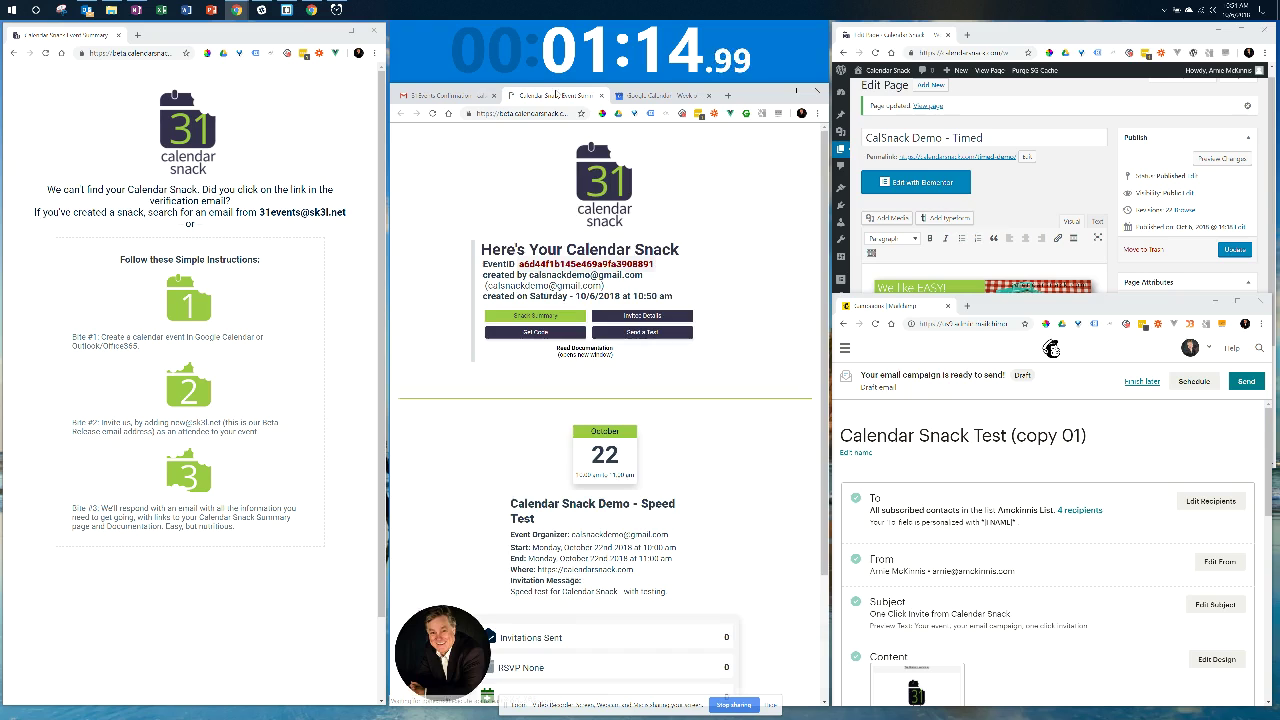
{"action": "left_click_drag", "start_coordinate": [463, 181], "coordinate": [190, 34]}
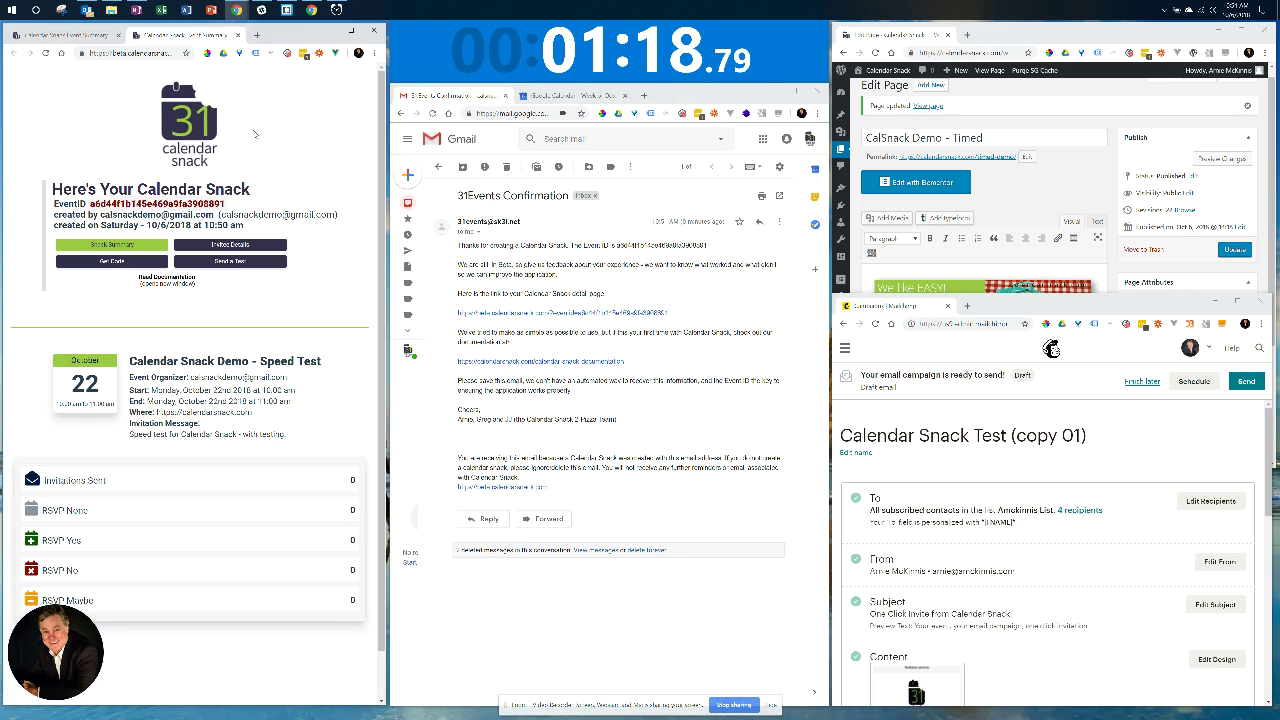
{"action": "scroll", "coordinate": [262, 347], "scroll_direction": "down", "scroll_amount": 1}
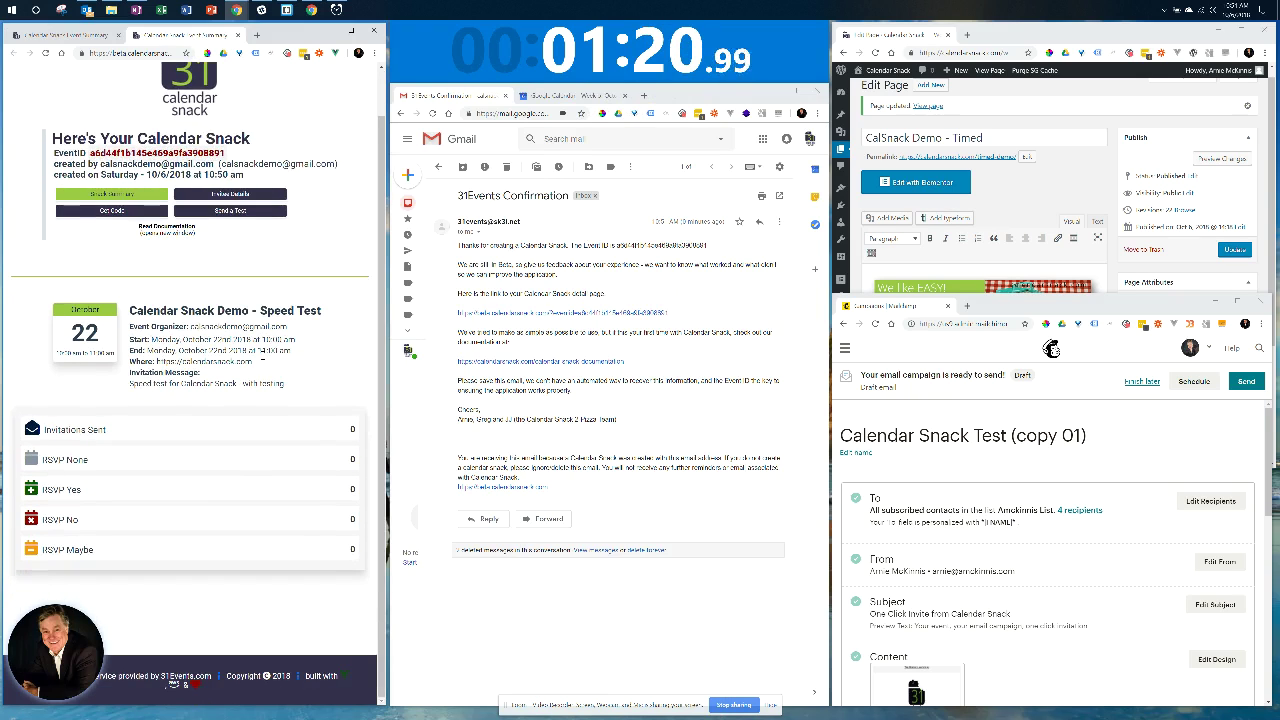
{"action": "scroll", "coordinate": [265, 435], "scroll_direction": "up", "scroll_amount": 1}
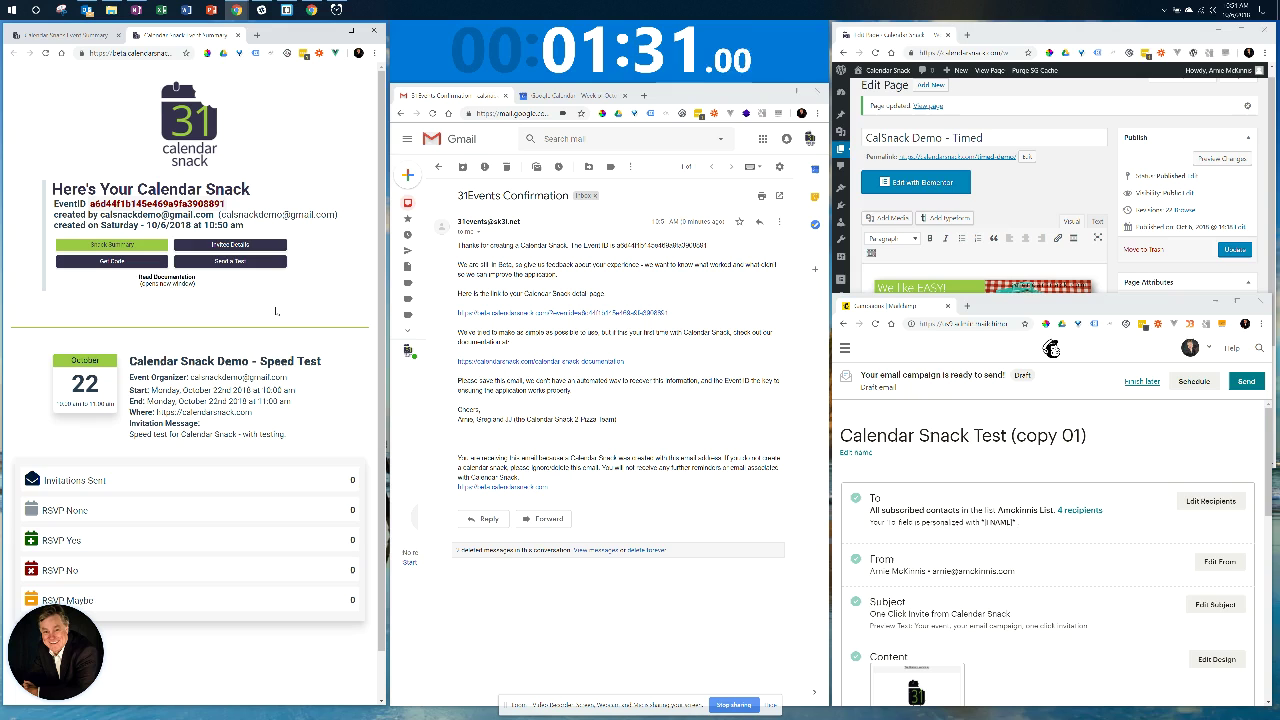
Submit the Send a Test form with name 'Calsnack Test' and the demo Gmail address.
{"action": "left_click", "coordinate": [257, 262]}
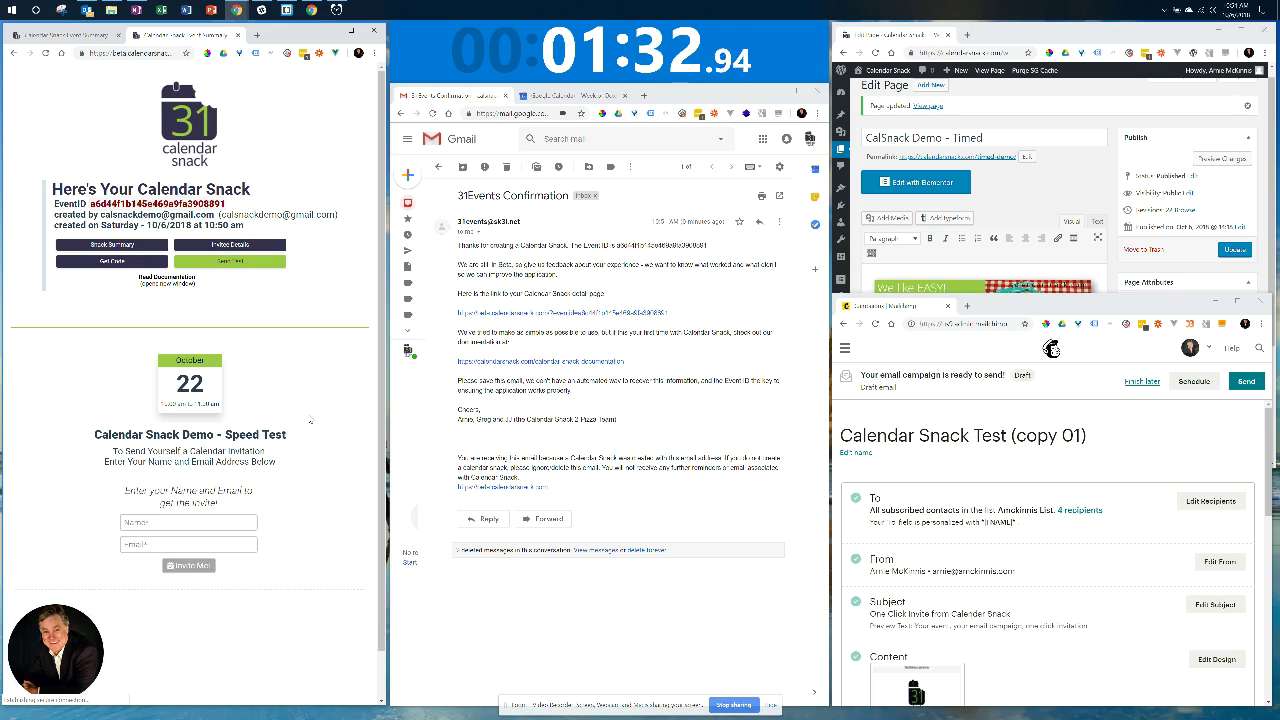
{"action": "scroll", "coordinate": [307, 426], "scroll_direction": "down", "scroll_amount": 1}
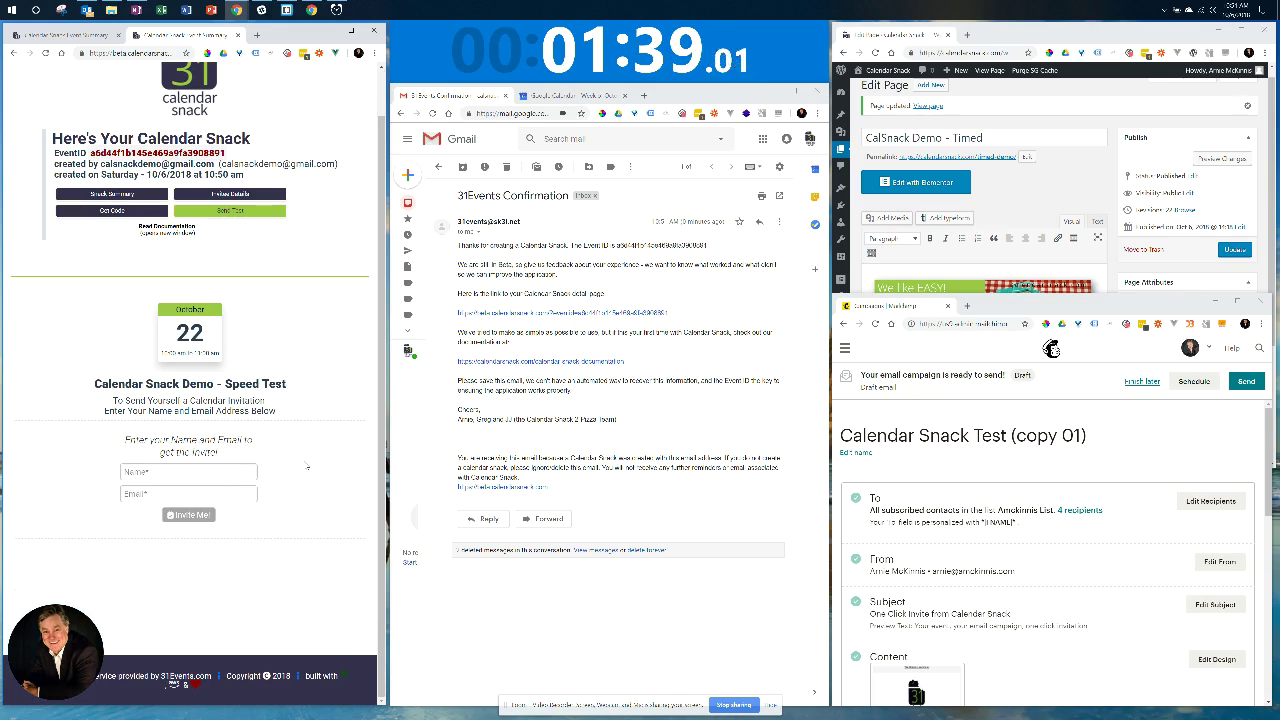
{"action": "type", "text": "Cal"}
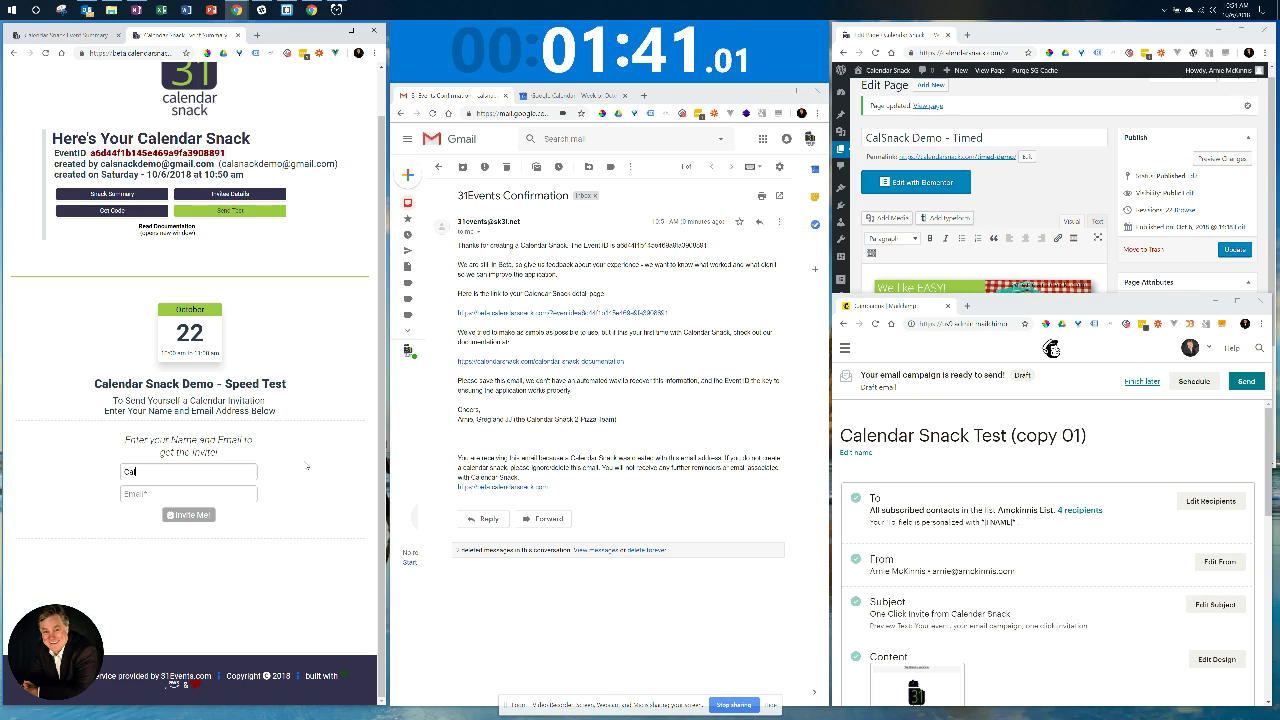
{"action": "type", "text": "snack"}
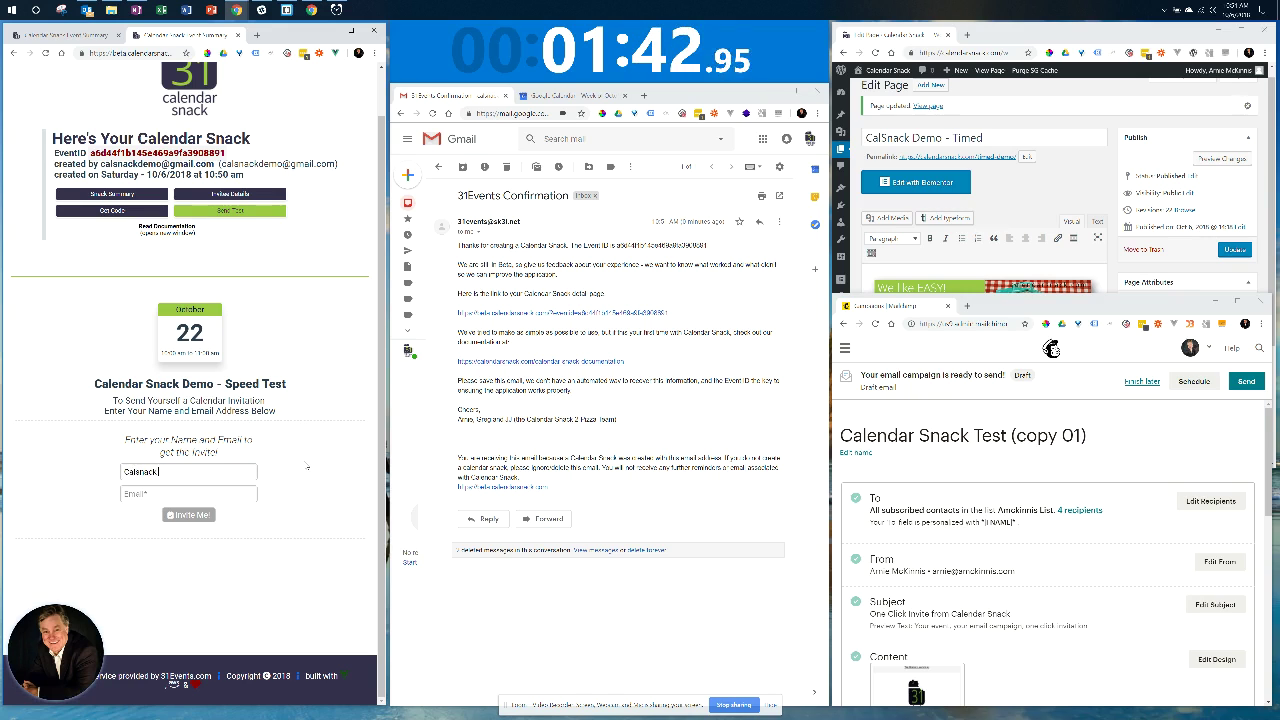
{"action": "type", "text": " Test"}
{"action": "key", "text": "Tab"}
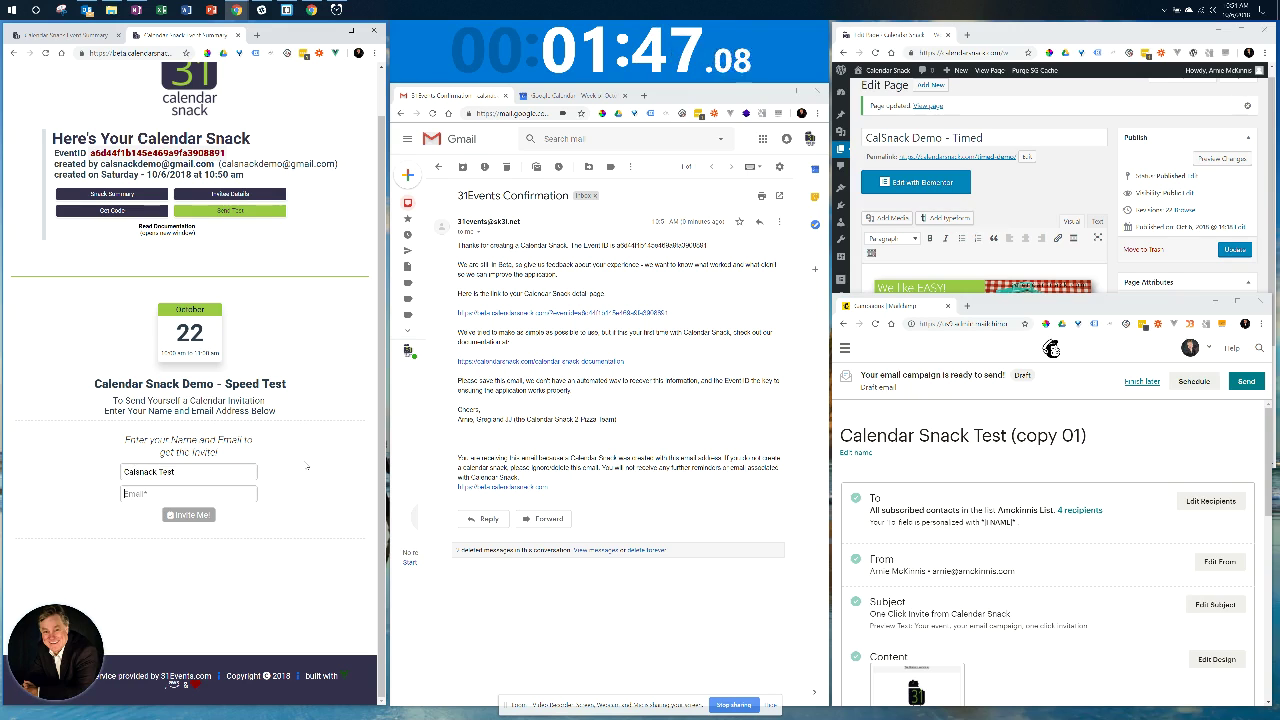
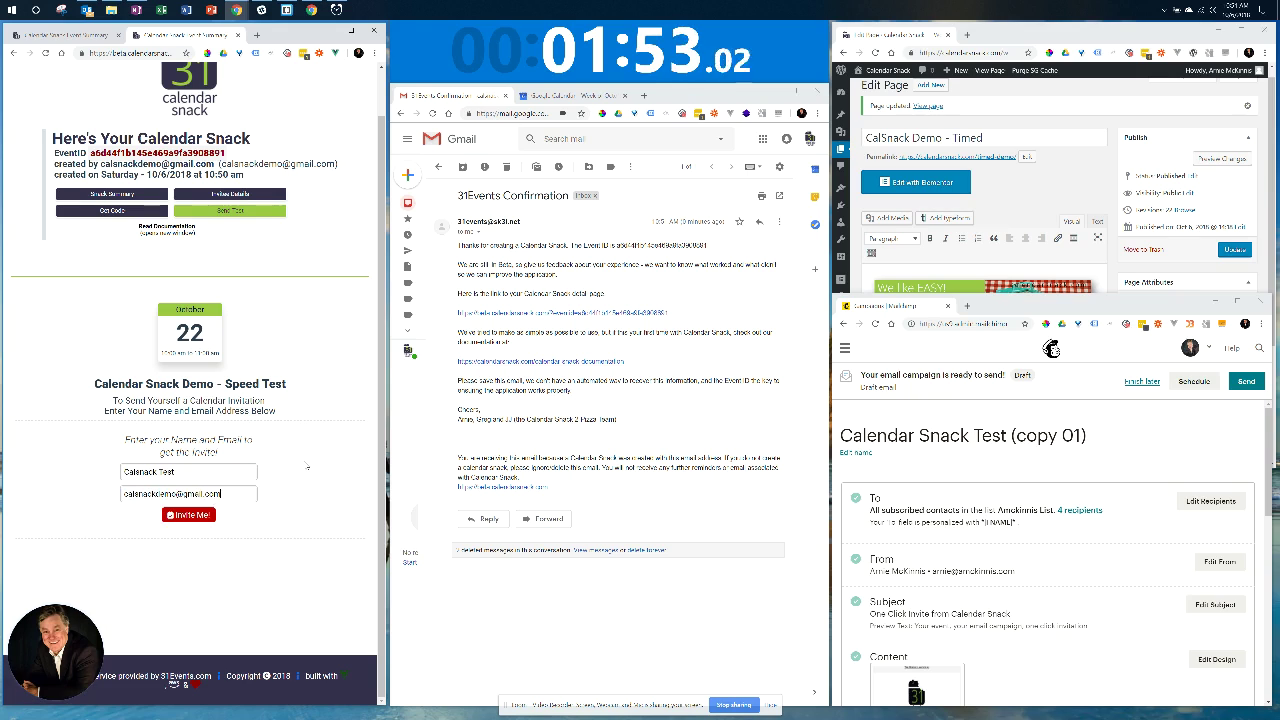
{"action": "left_click", "coordinate": [203, 515]}
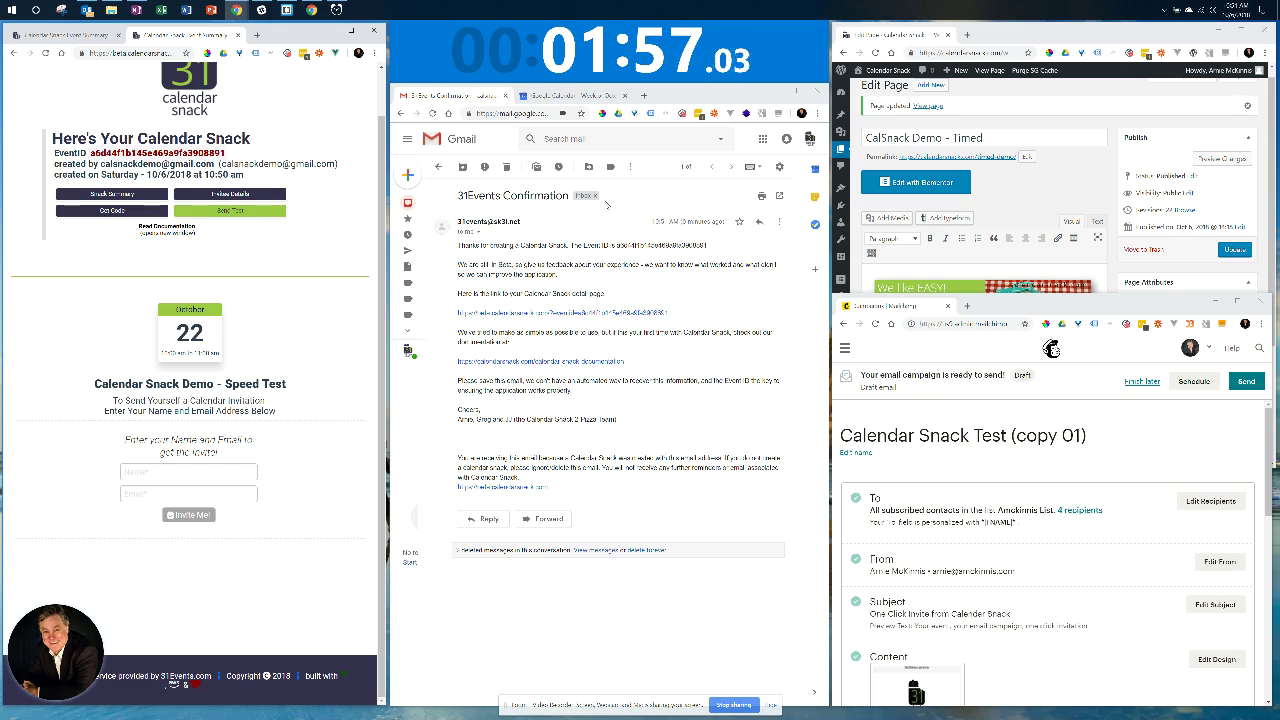
Open the rsvp 'Calendar Snack Demo - Speed Test' invitation, glance at Calendar, then return to it.
{"action": "left_click", "coordinate": [407, 203]}
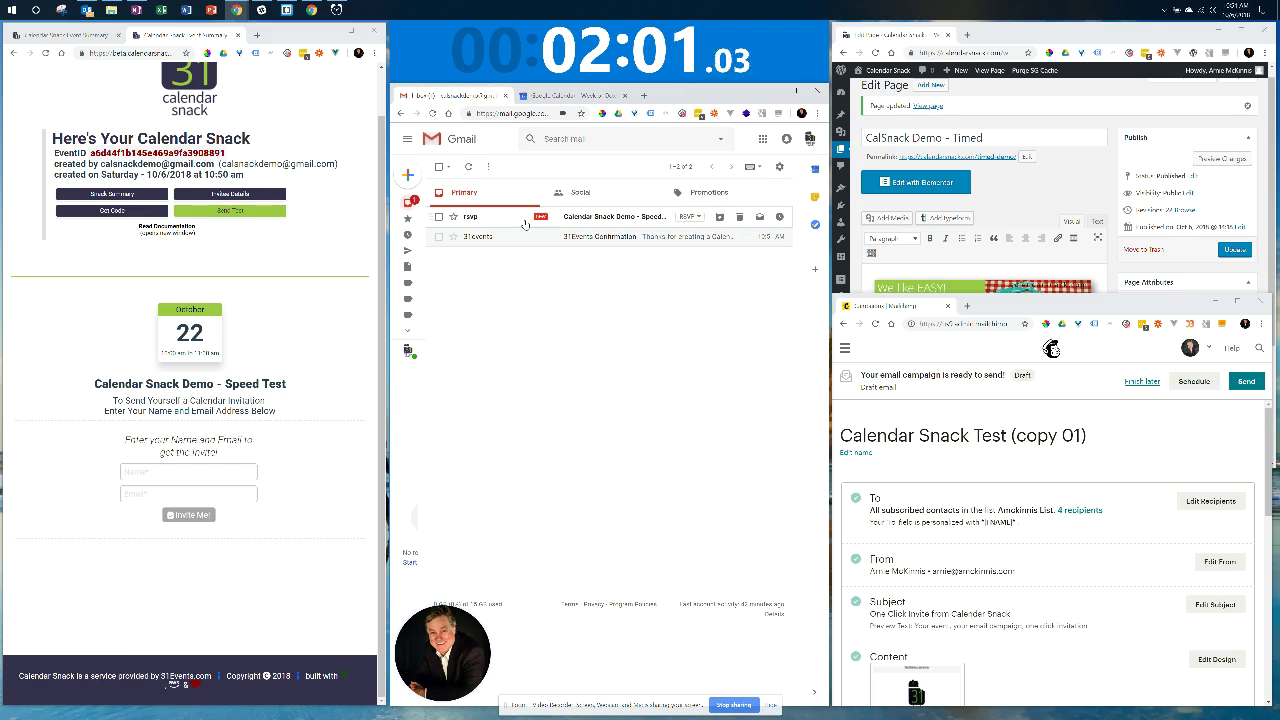
{"action": "left_click", "coordinate": [610, 217]}
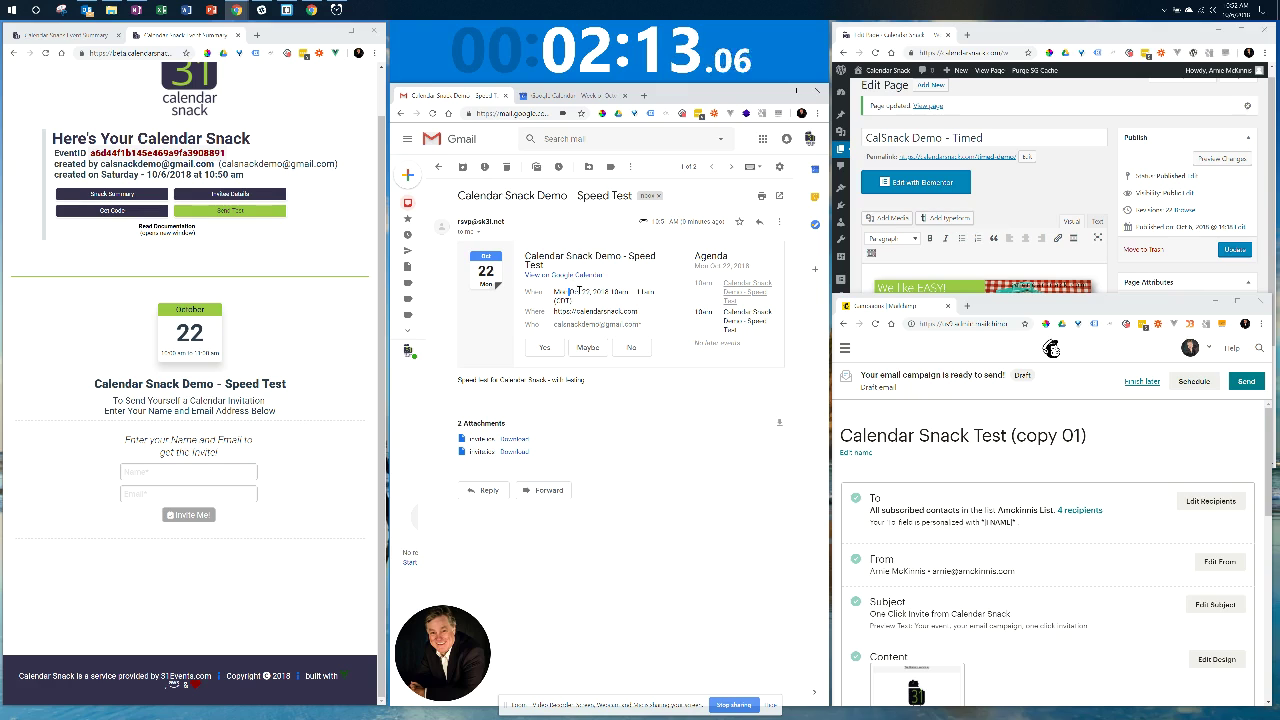
{"action": "left_click", "coordinate": [625, 292]}
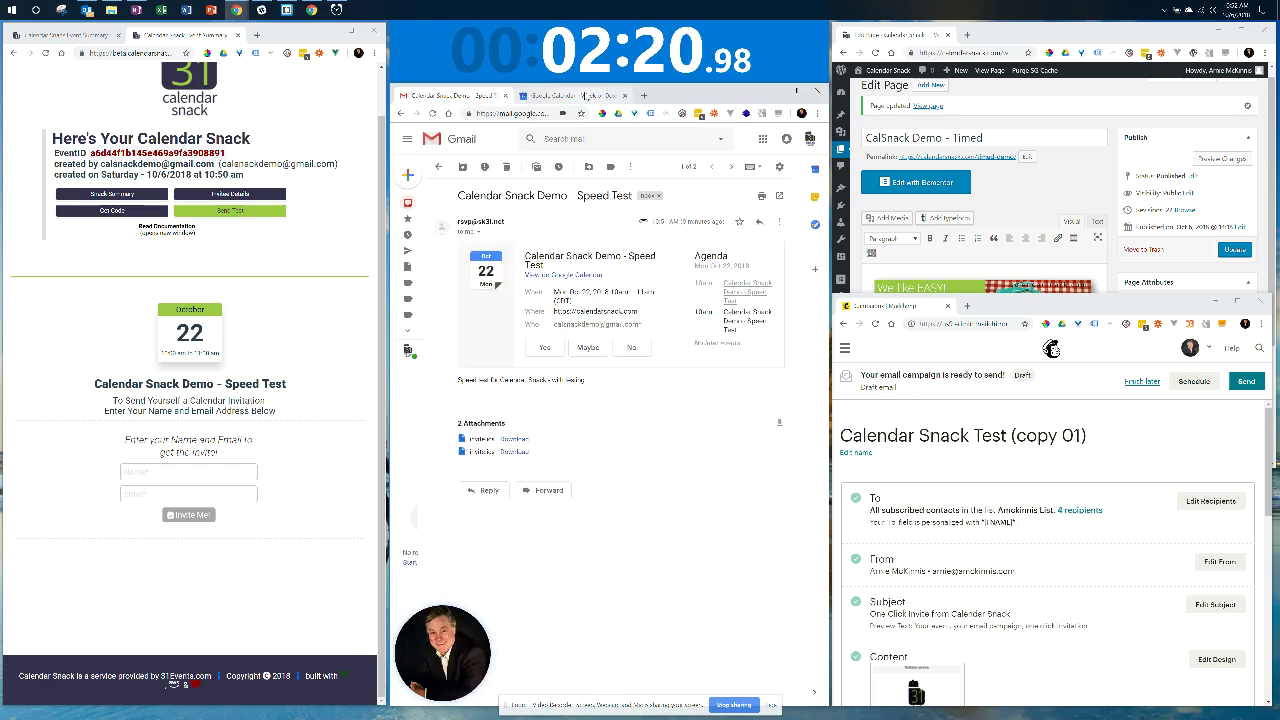
{"action": "left_click", "coordinate": [556, 95]}
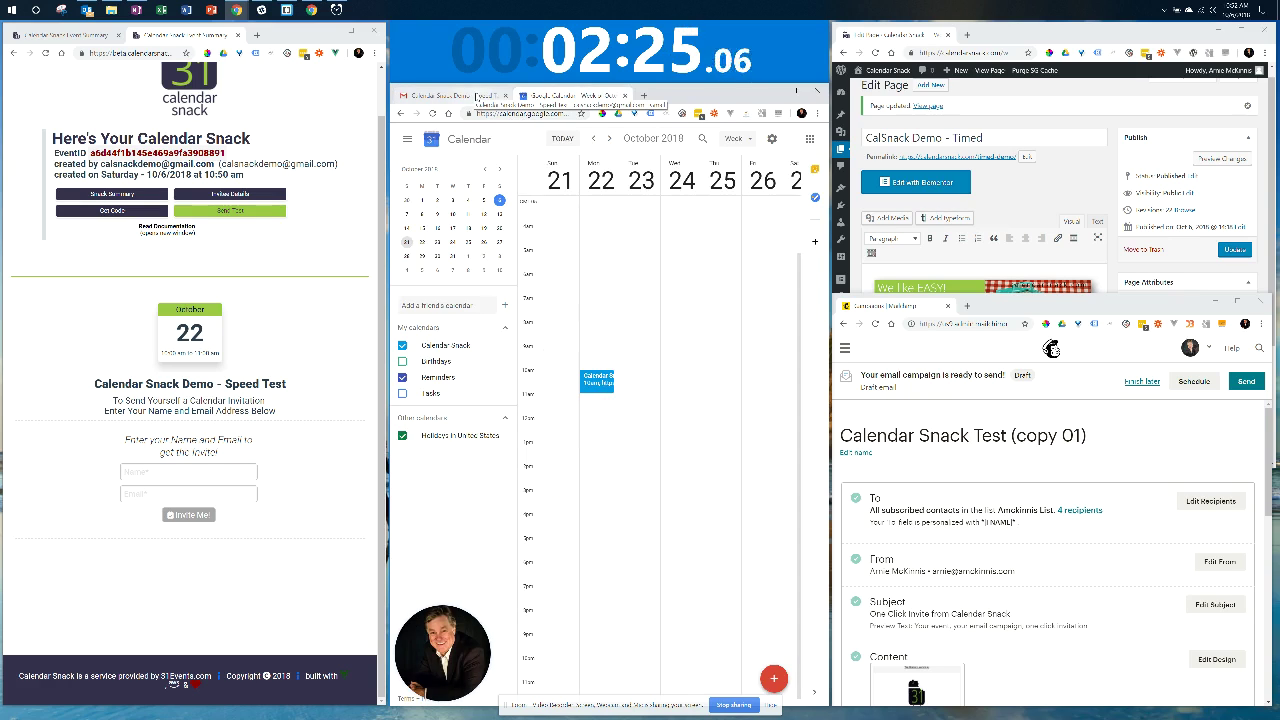
{"action": "left_click", "coordinate": [474, 95]}
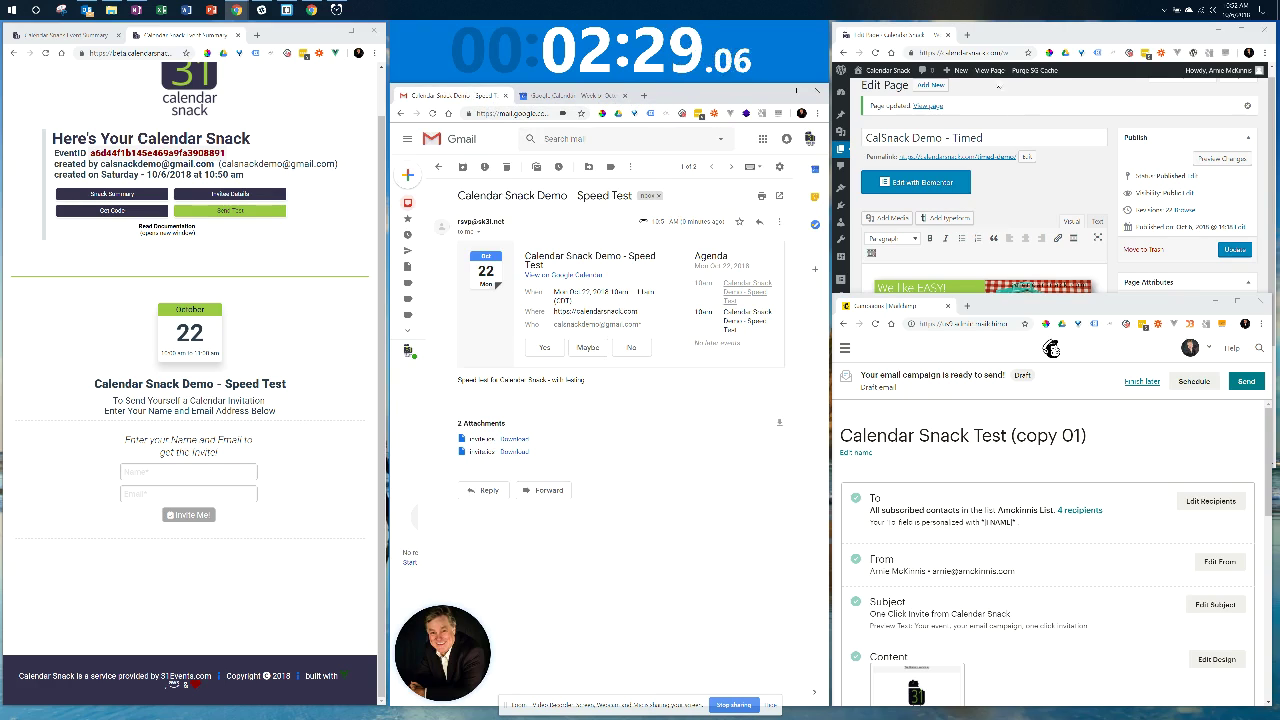
Copy the Calendar Snack iframe embed code, with the WordPress editor switched to its HTML view.
{"action": "left_click", "coordinate": [107, 212]}
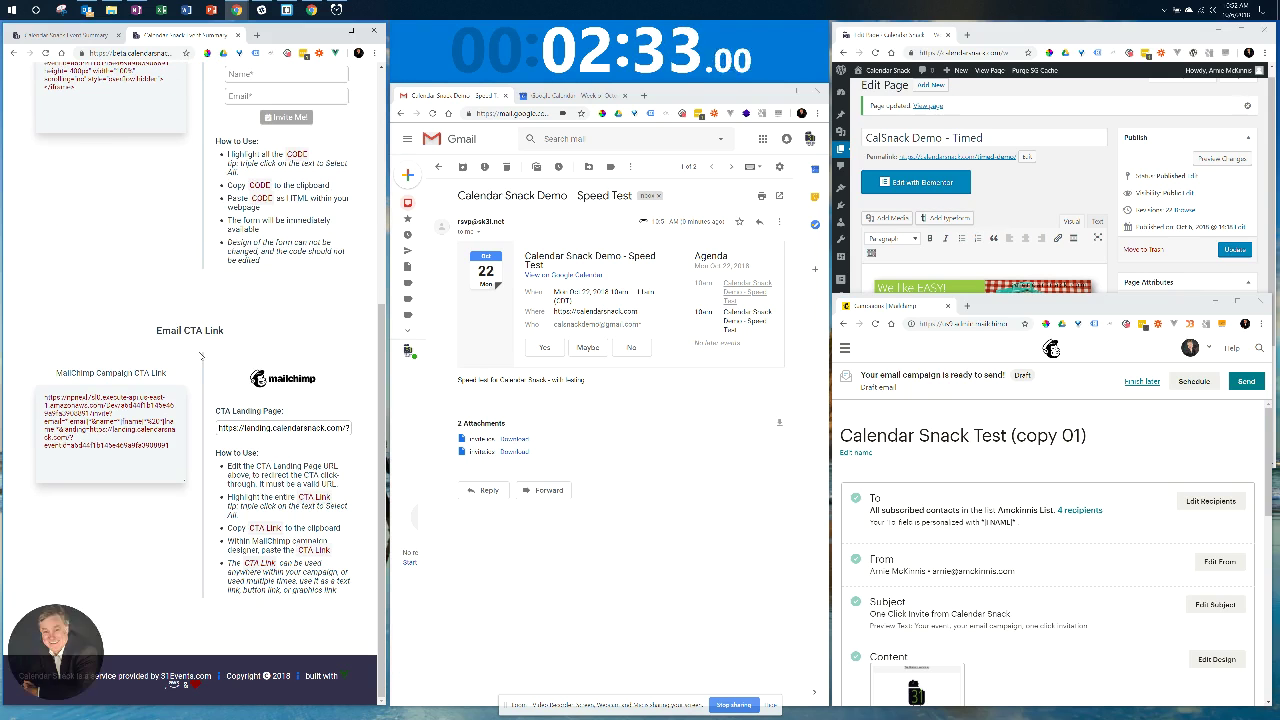
{"action": "scroll", "coordinate": [190, 348], "scroll_direction": "up", "scroll_amount": 3}
{"action": "scroll", "coordinate": [190, 348], "scroll_direction": "down", "scroll_amount": 1}
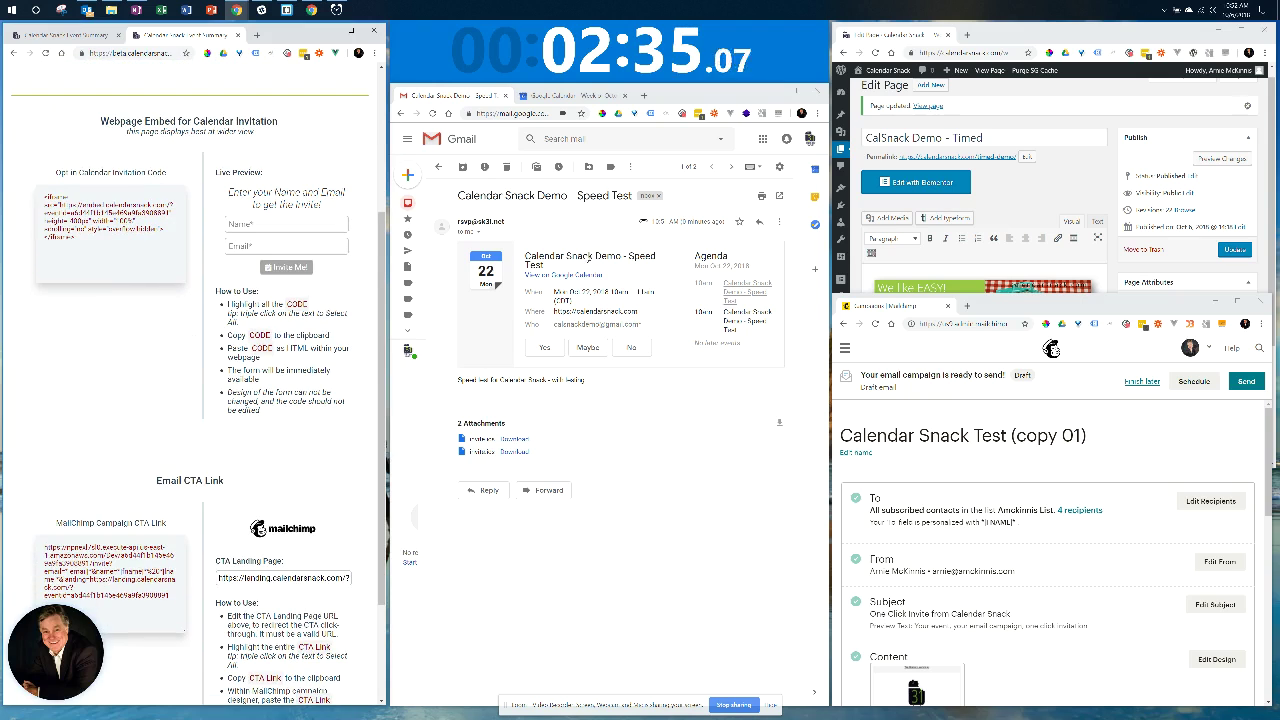
{"action": "left_click", "coordinate": [1003, 186]}
{"action": "scroll", "coordinate": [1006, 186], "scroll_direction": "down", "scroll_amount": 3}
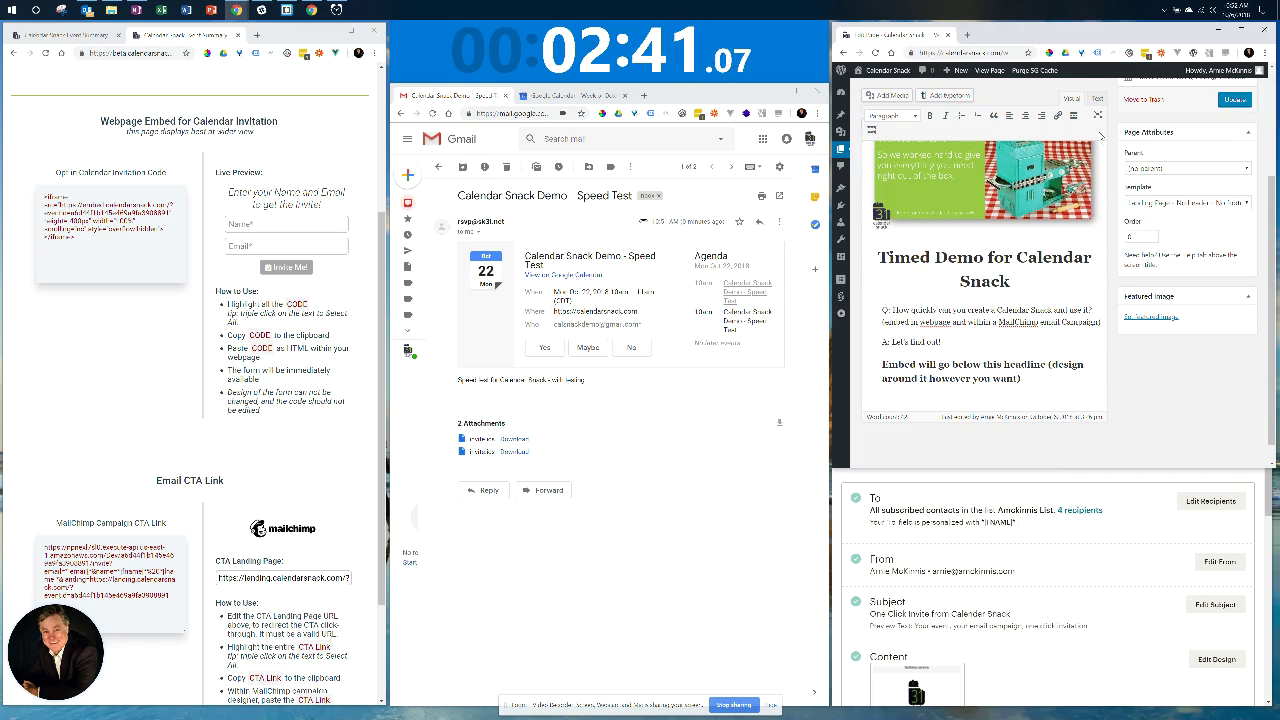
{"action": "left_click", "coordinate": [1097, 115]}
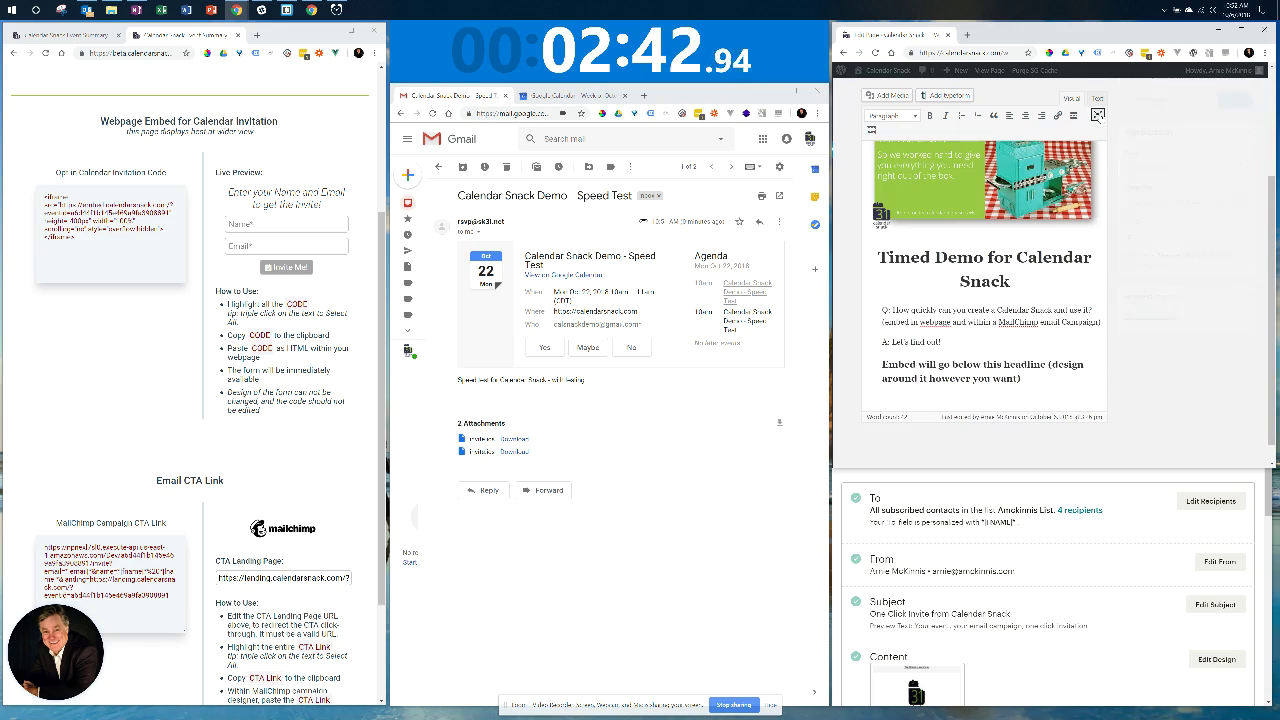
{"action": "left_click", "coordinate": [1098, 99]}
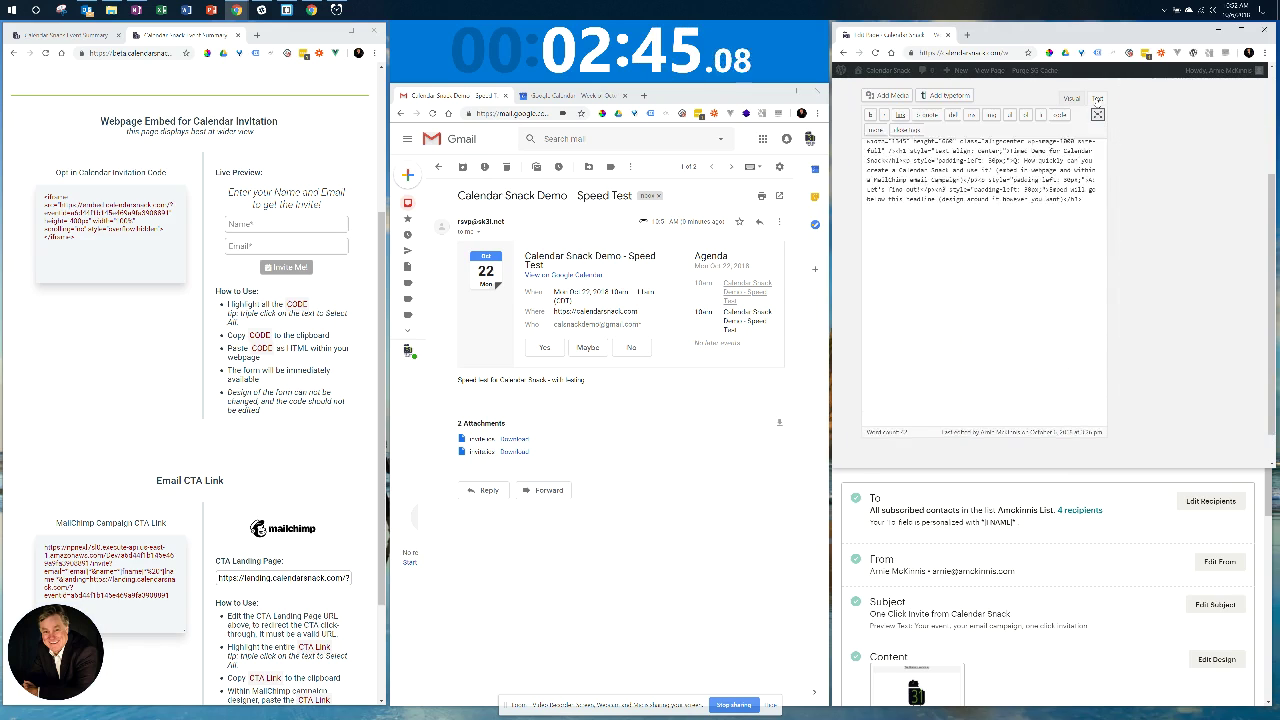
{"action": "mouse_move", "coordinate": [1083, 234]}
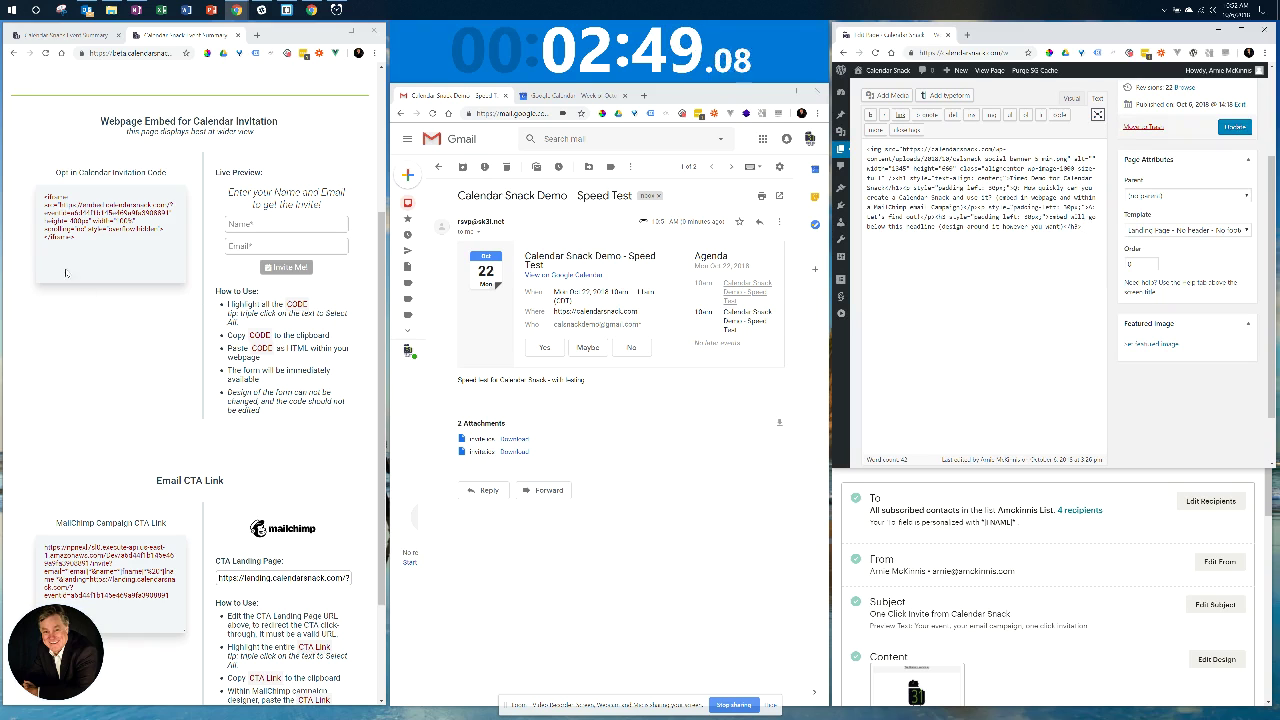
{"action": "triple_click", "coordinate": [70, 212]}
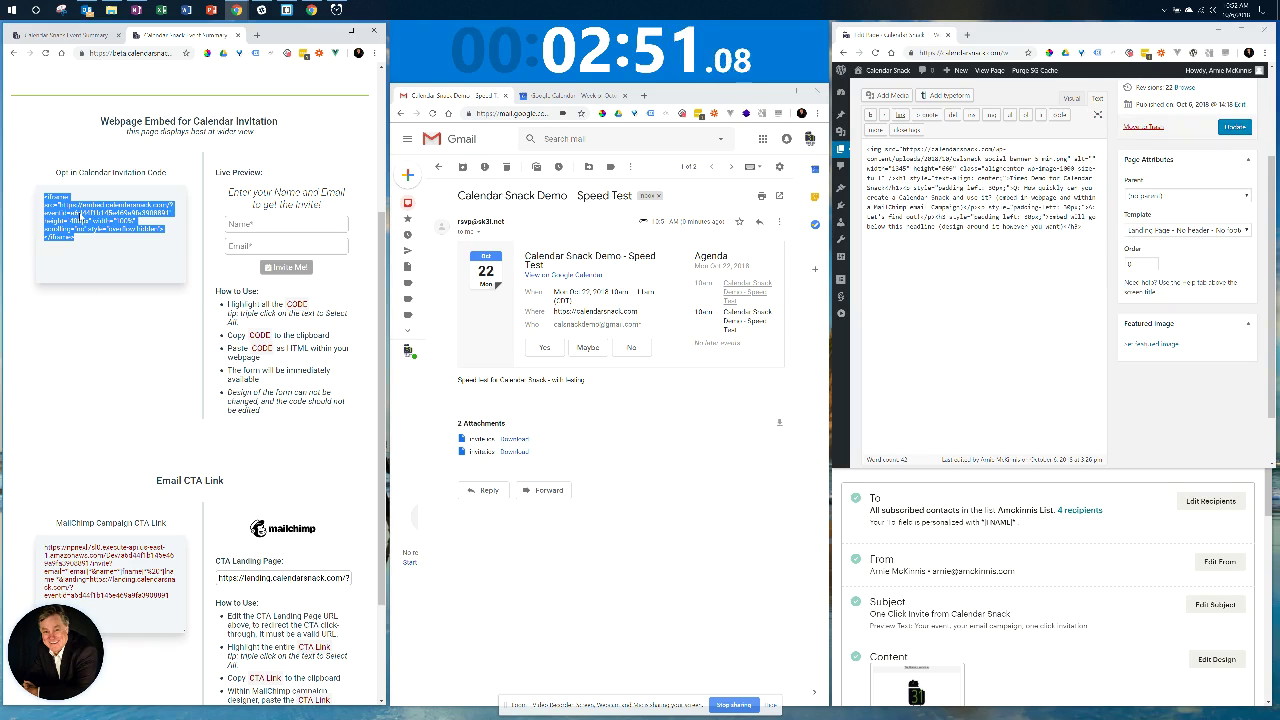
{"action": "right_click", "coordinate": [76, 212]}
{"action": "left_click", "coordinate": [112, 225]}
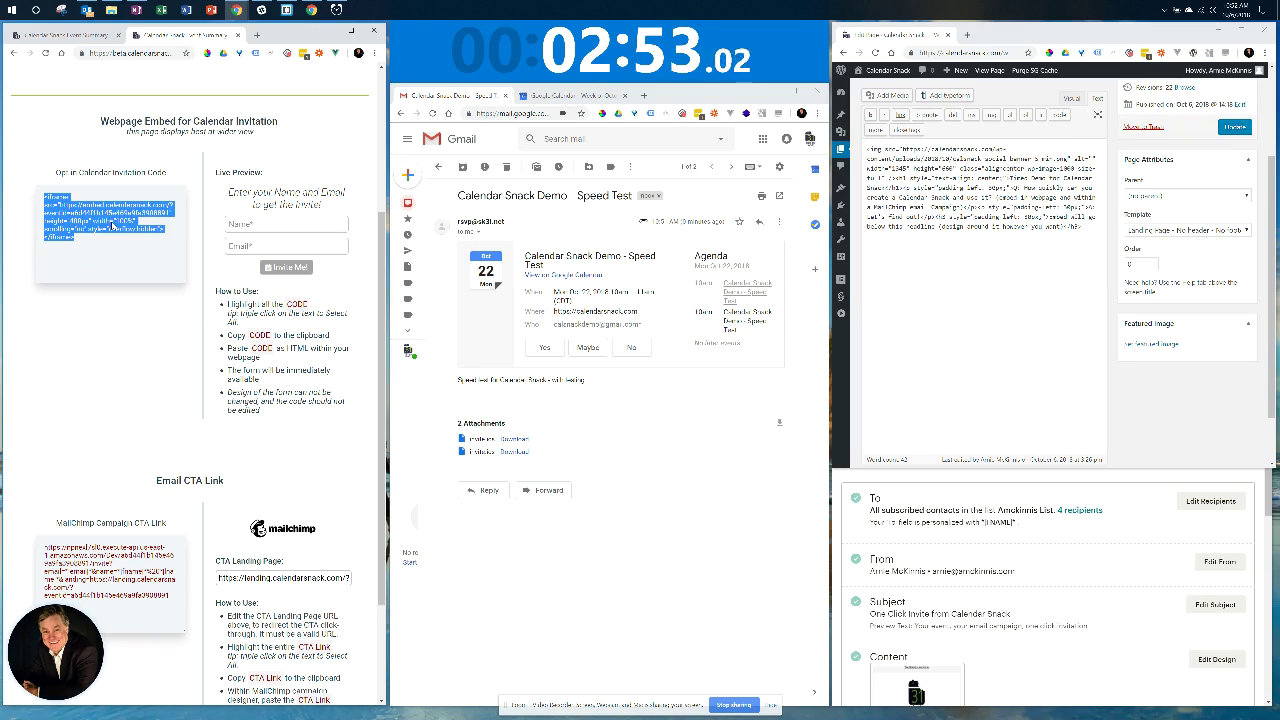
Paste the embed code below the </h2> headline, switch to Visual, and update the page.
{"action": "left_click", "coordinate": [1096, 261]}
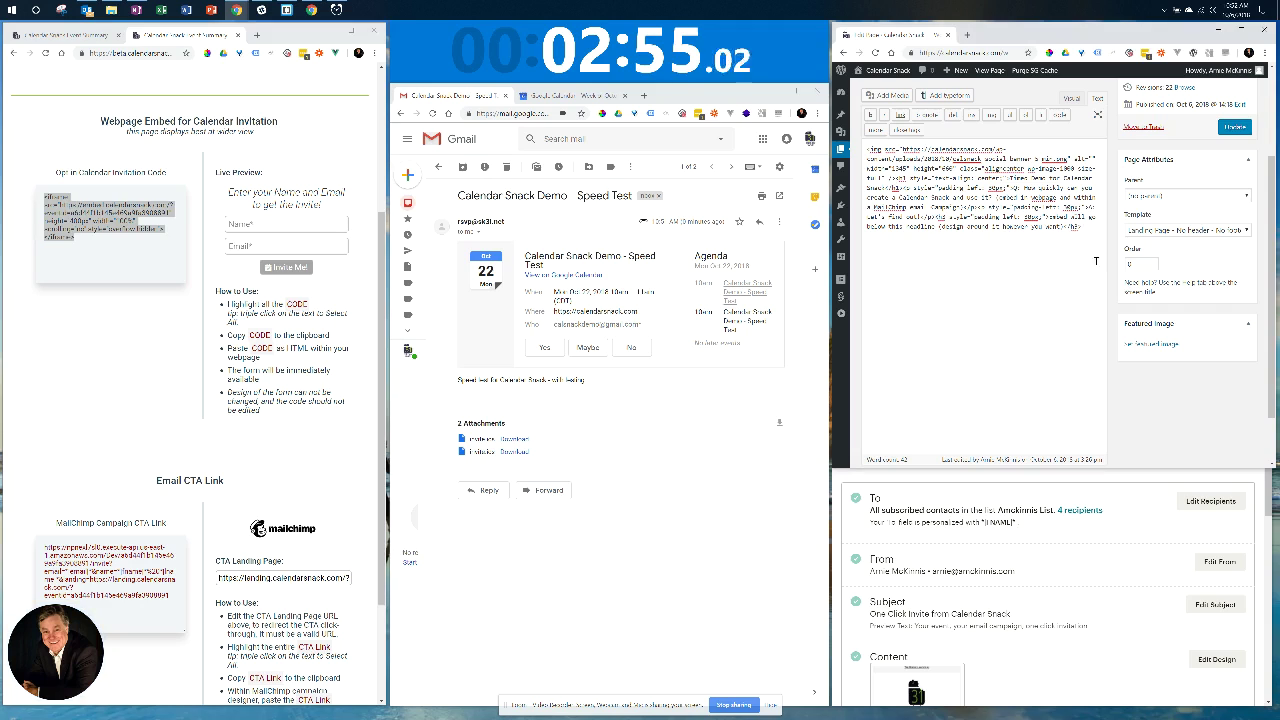
{"action": "key", "text": "ctrl+v"}
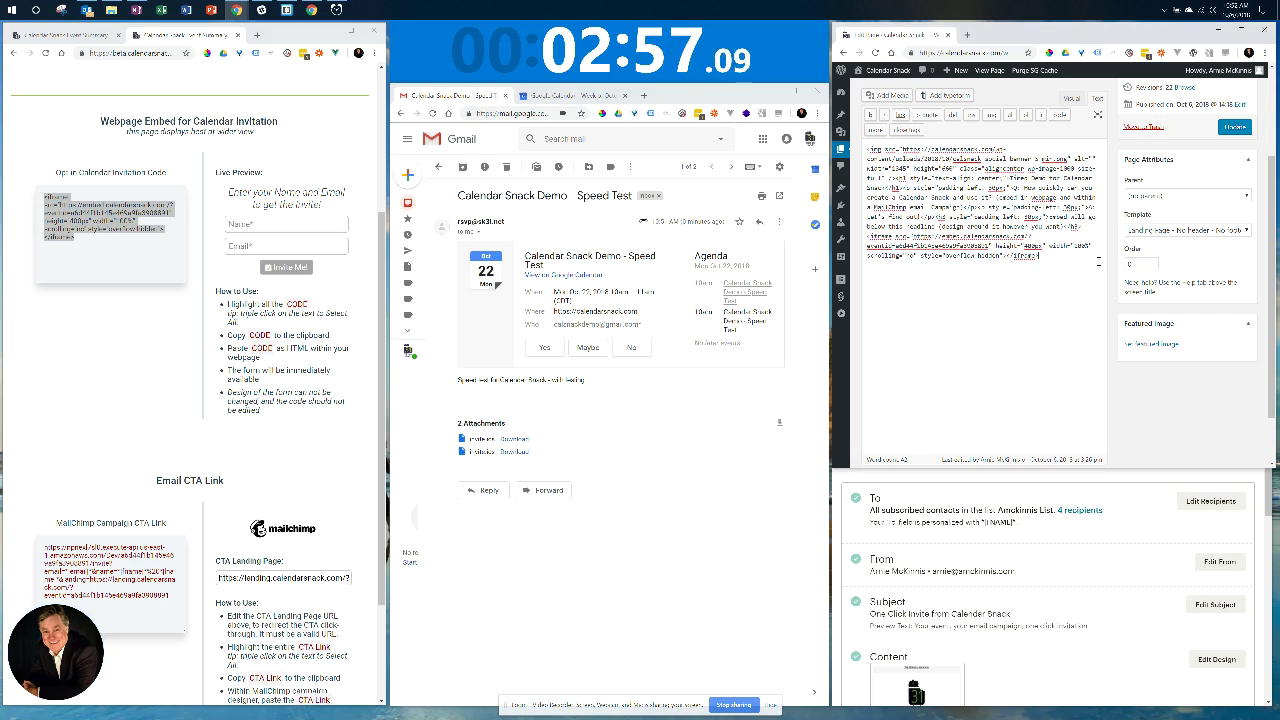
{"action": "left_click", "coordinate": [1070, 98]}
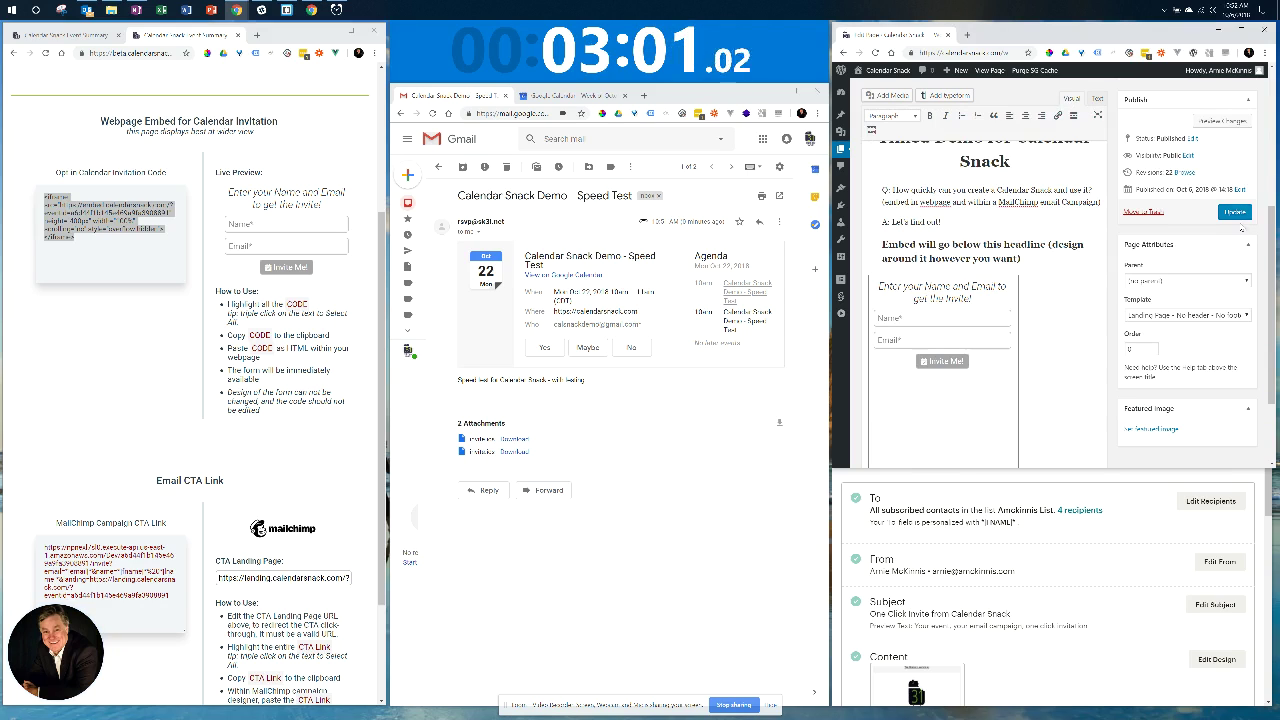
{"action": "left_click", "coordinate": [1236, 213]}
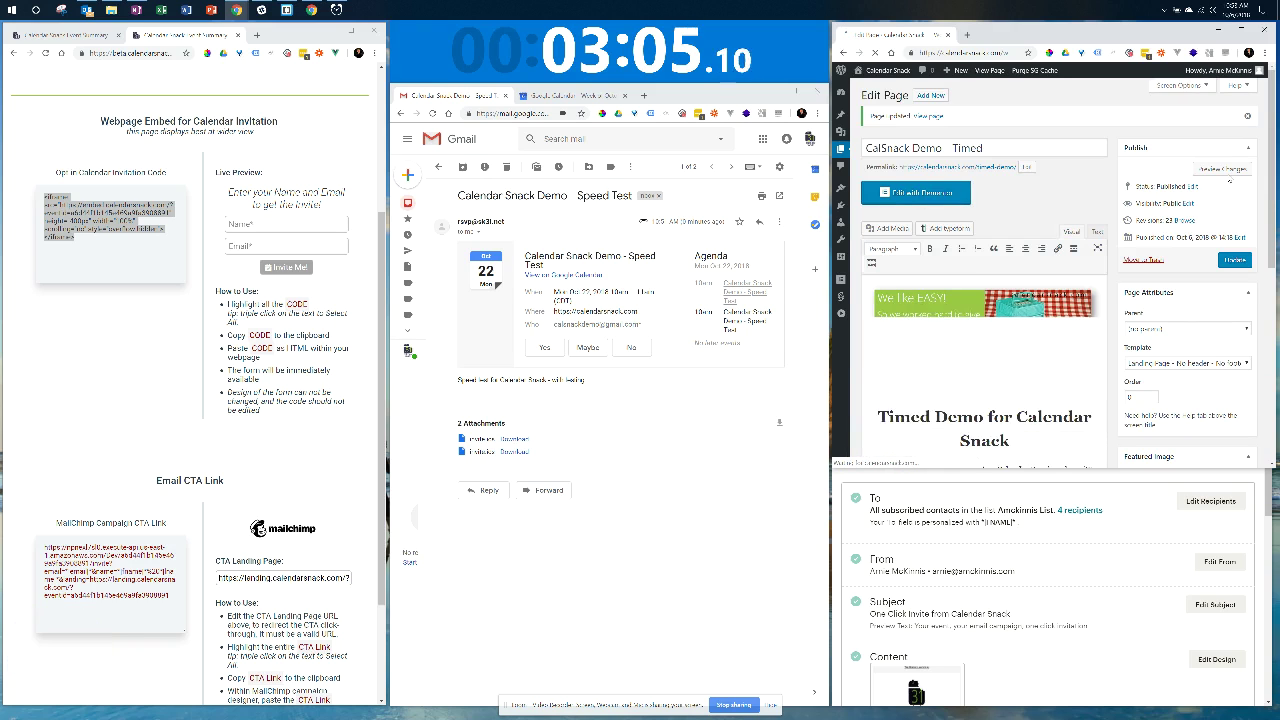
Preview the page and submit its embedded form with a test name and the demo Gmail address.
{"action": "left_click", "coordinate": [1226, 170]}
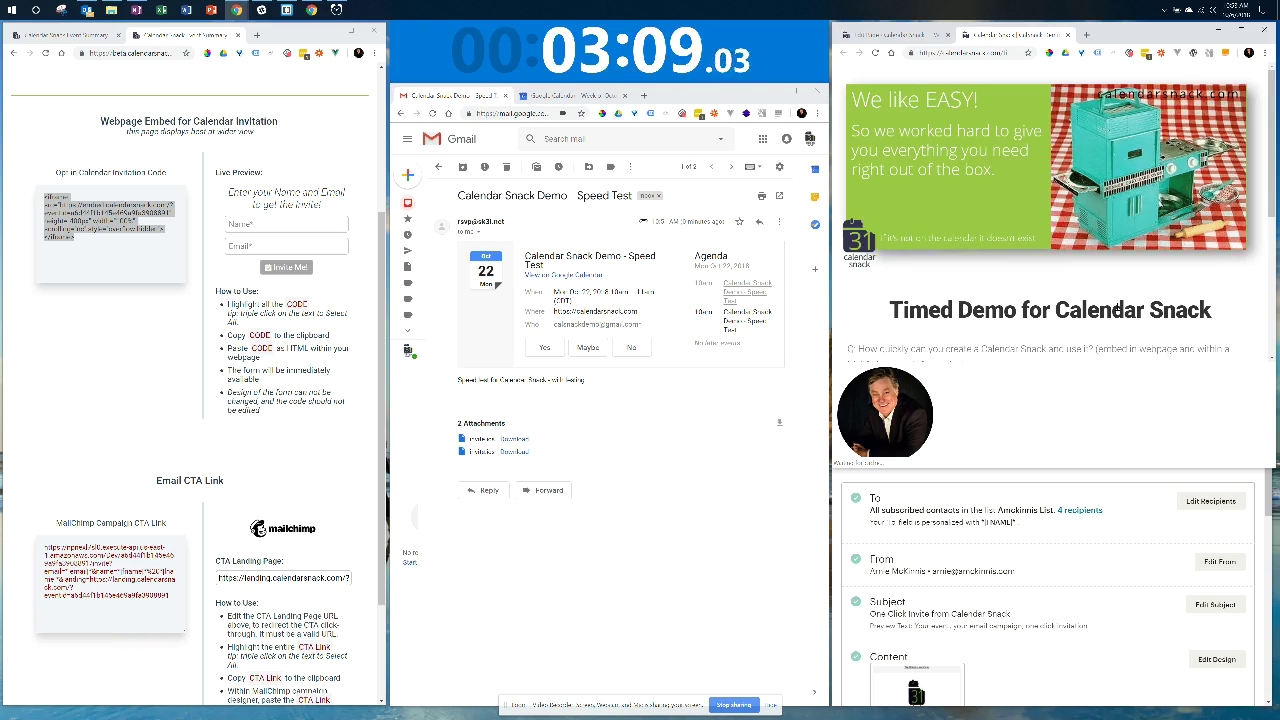
{"action": "scroll", "coordinate": [1050, 250], "scroll_direction": "down", "scroll_amount": 5}
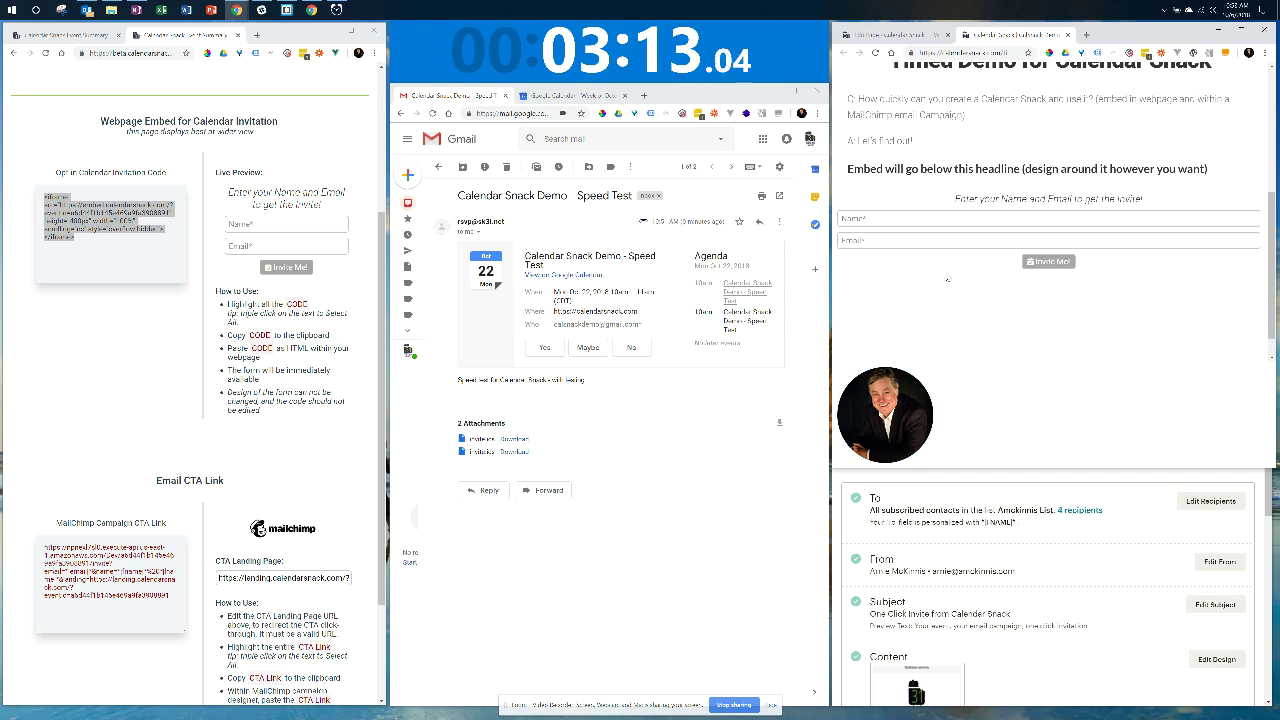
{"action": "left_click", "coordinate": [885, 219]}
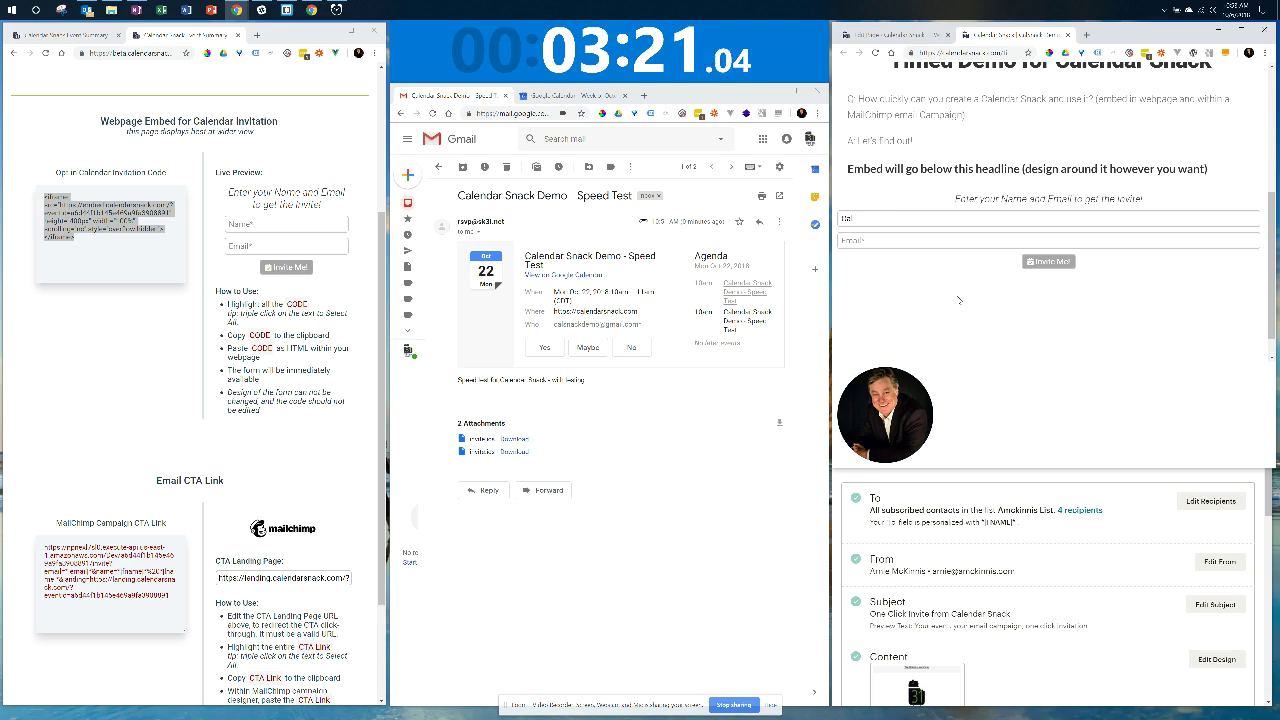
{"action": "type", "text": "dar"}
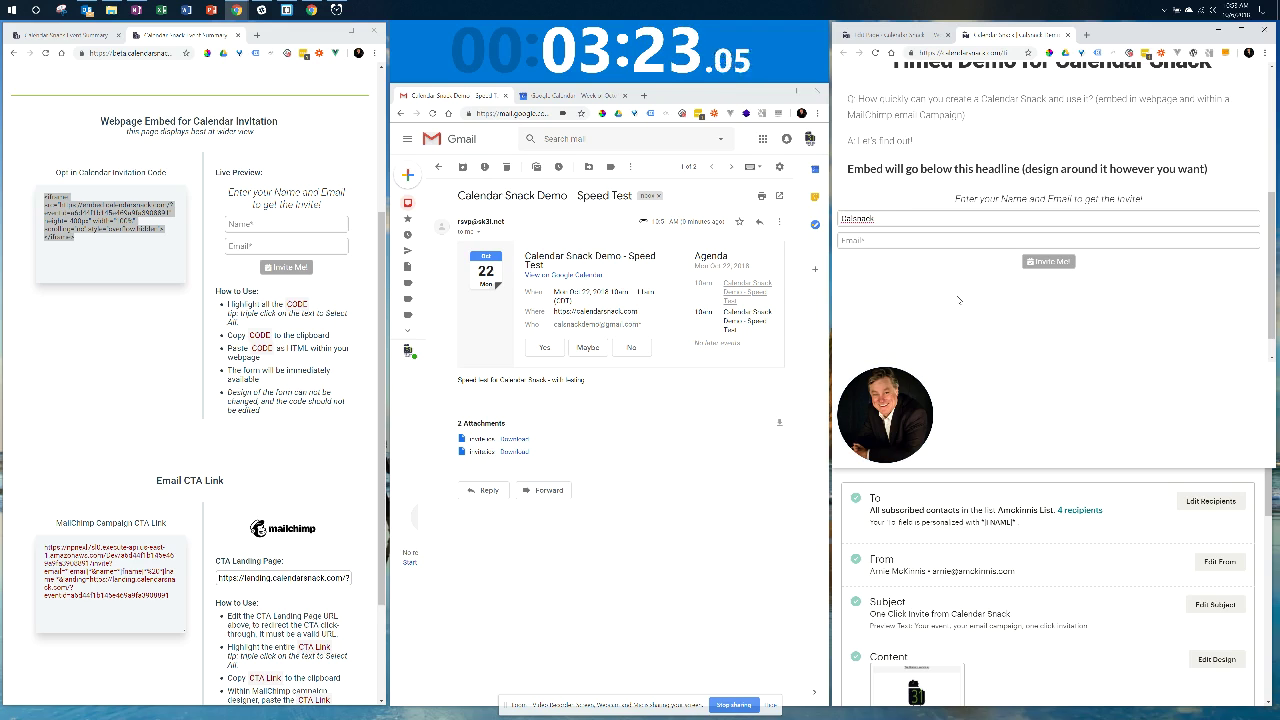
{"action": "type", "text": " Wordpress"}
{"action": "key", "text": "Tab"}
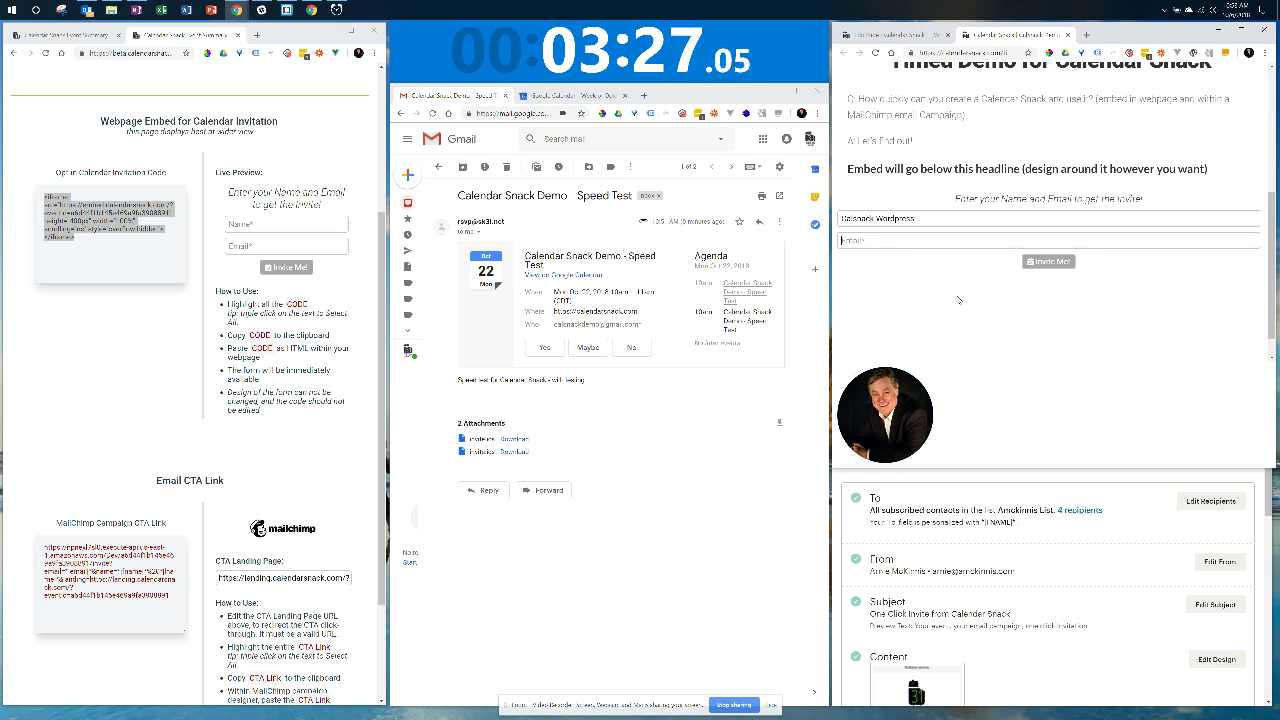
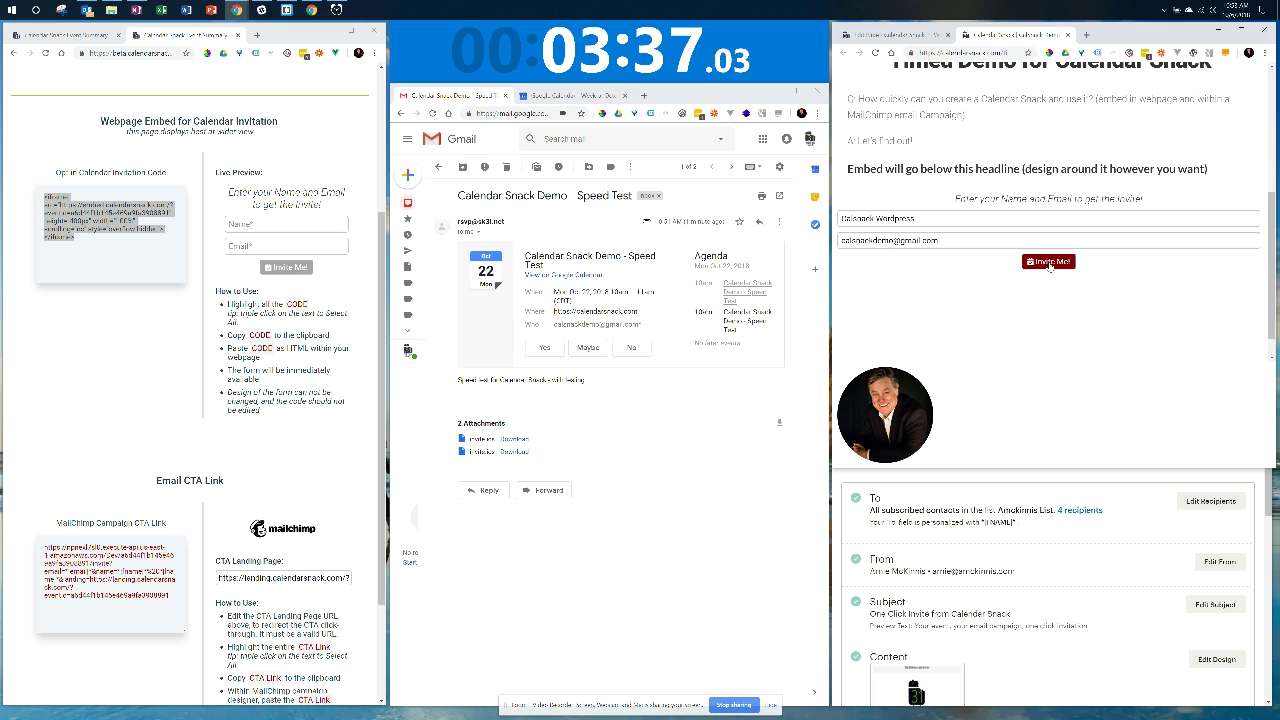
{"action": "left_click", "coordinate": [1049, 263]}
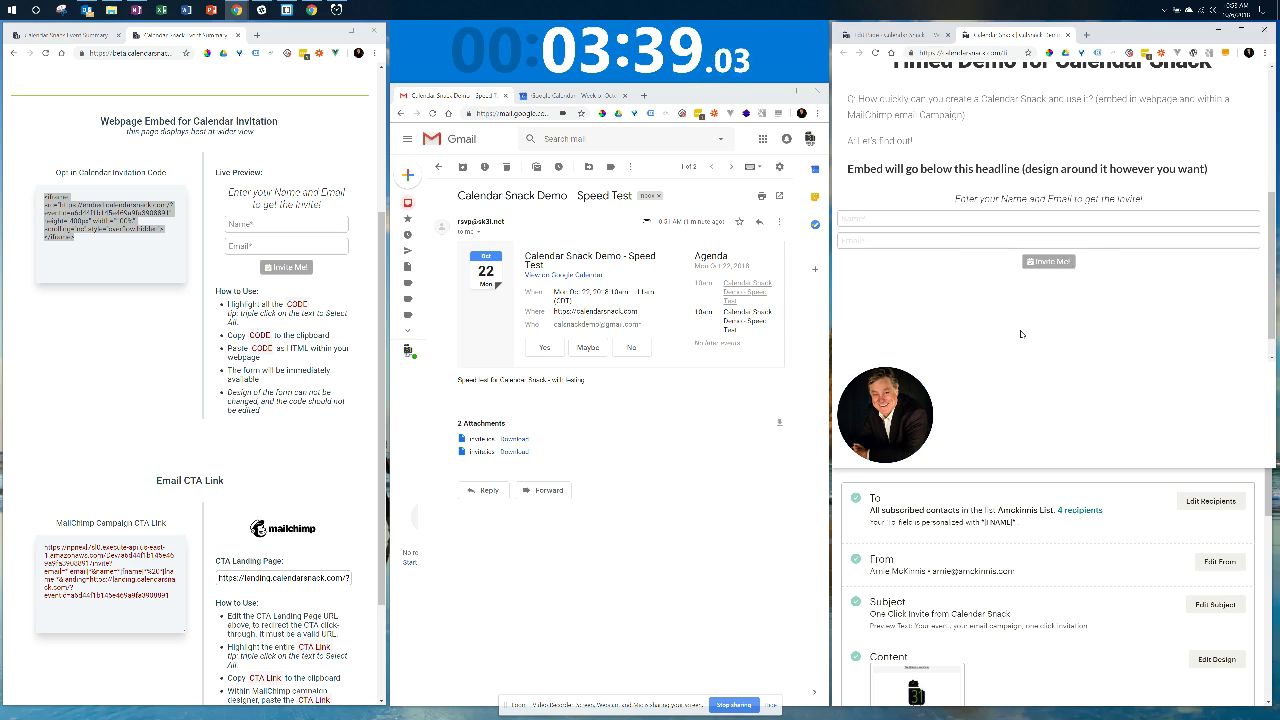
Open Invite Details and check the one invitation sent to the WordPress signup, RSVP None (1).
{"action": "scroll", "coordinate": [165, 270], "scroll_direction": "up", "scroll_amount": 3}
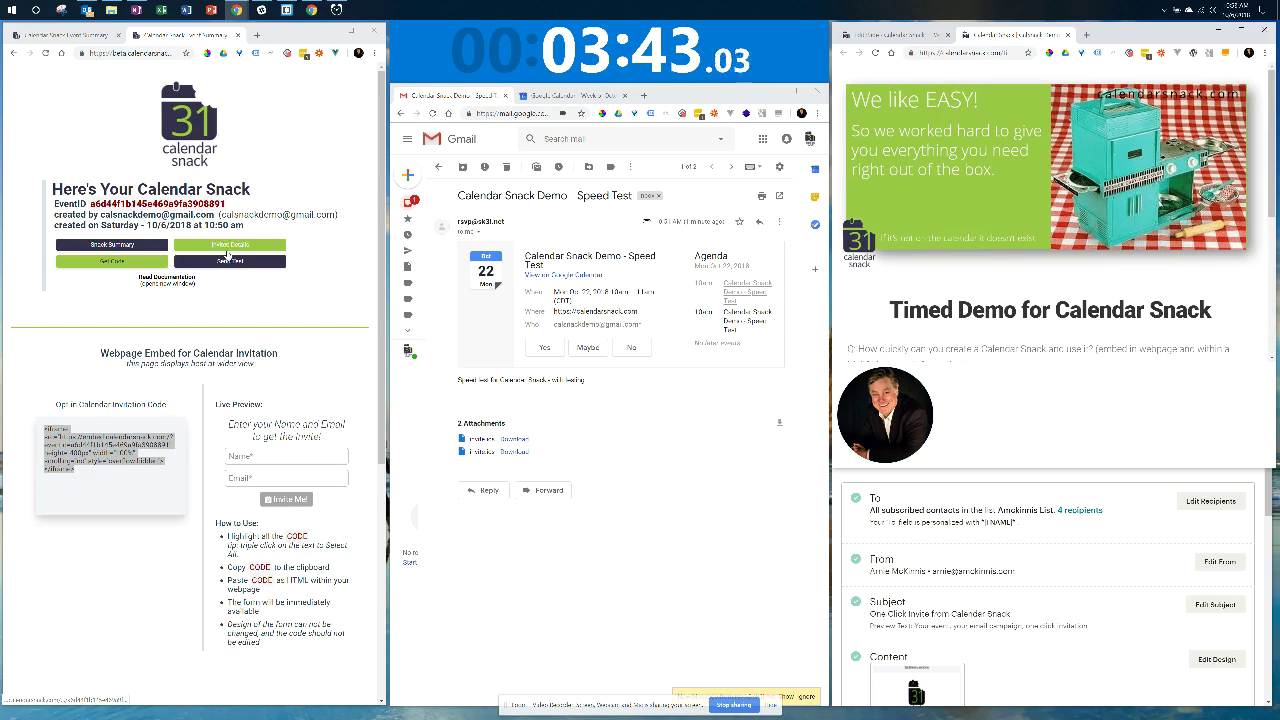
{"action": "left_click", "coordinate": [228, 248]}
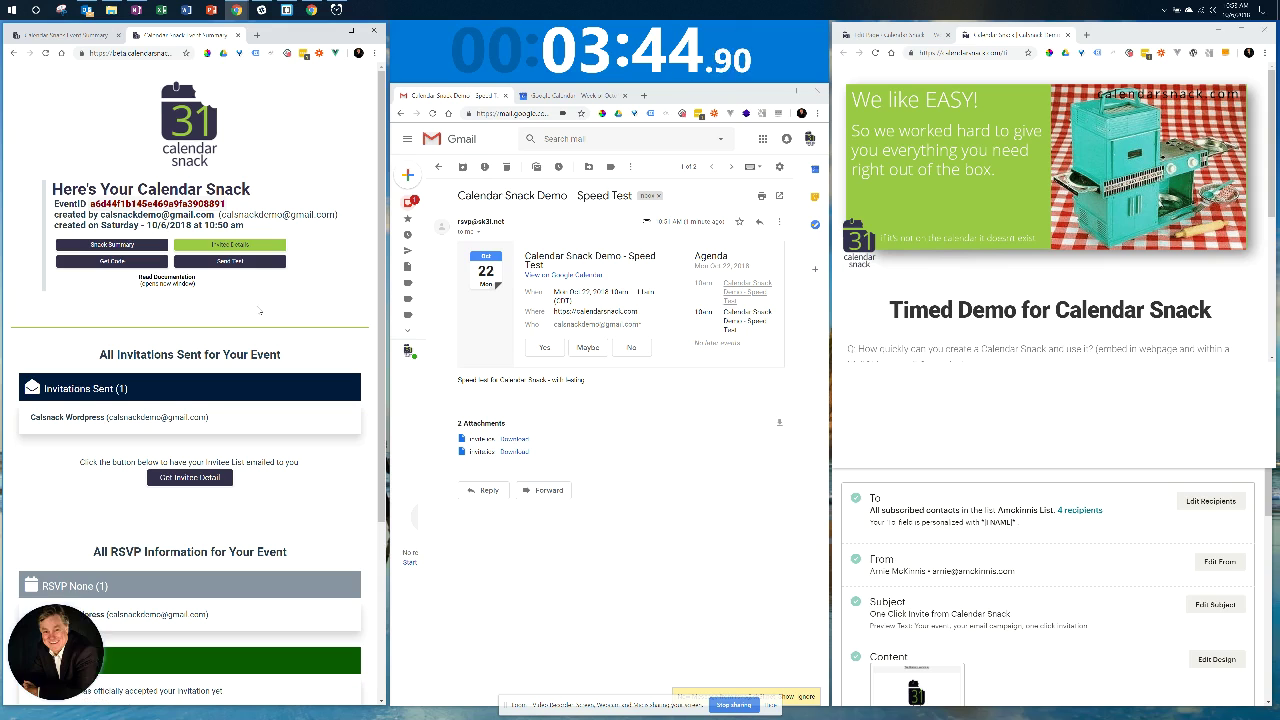
{"action": "scroll", "coordinate": [288, 298], "scroll_direction": "down", "scroll_amount": 4}
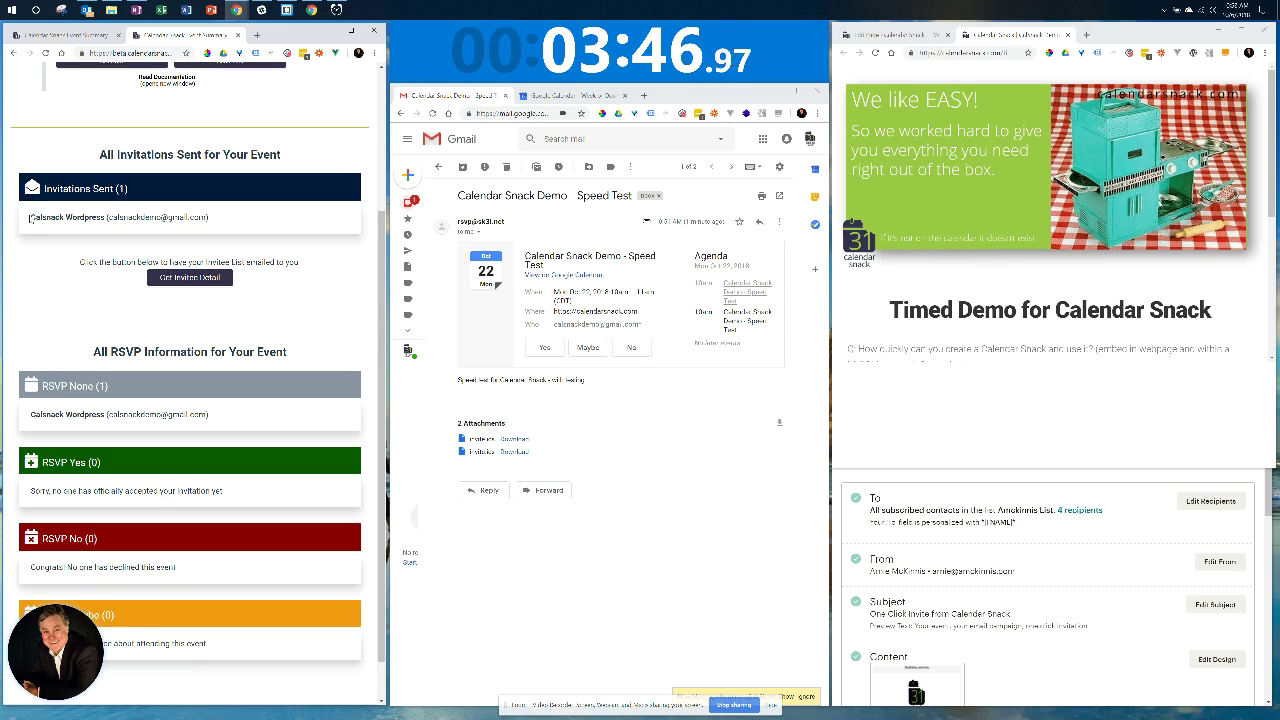
{"action": "double_click", "coordinate": [35, 217]}
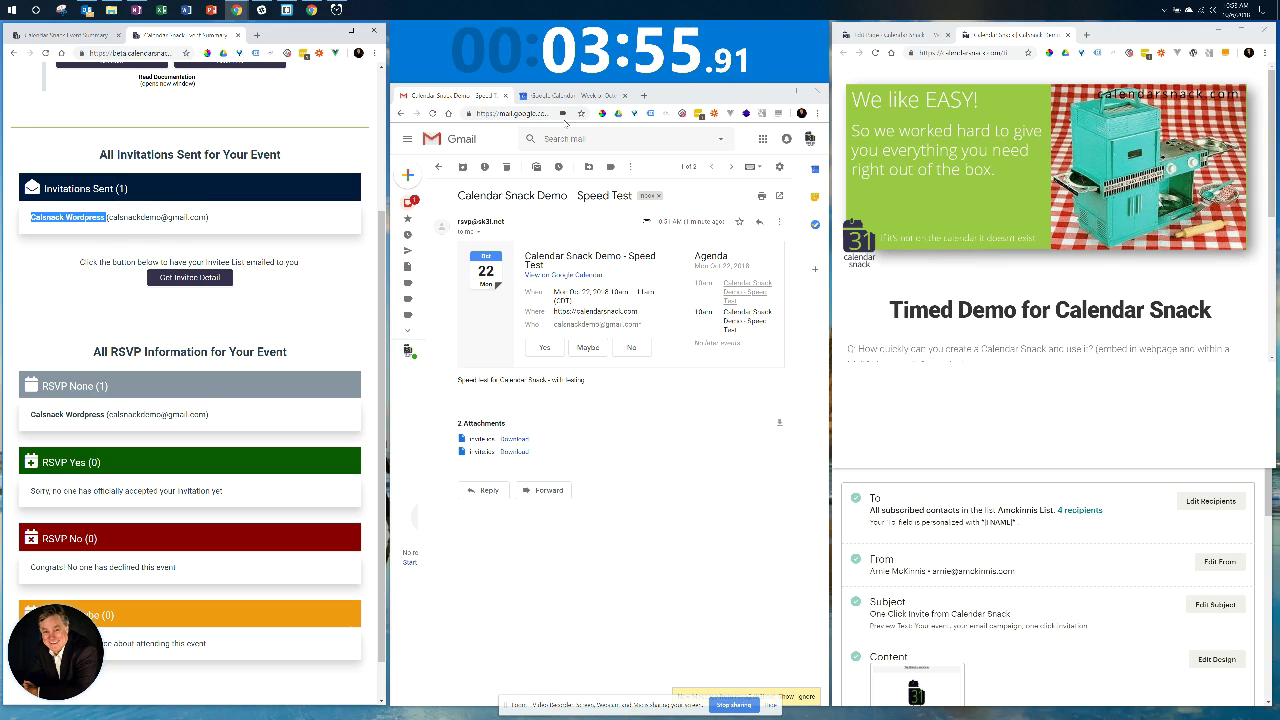
Open the two-message Speed Test invitation thread, expand the earlier message, and return to the inbox.
{"action": "left_click", "coordinate": [407, 205]}
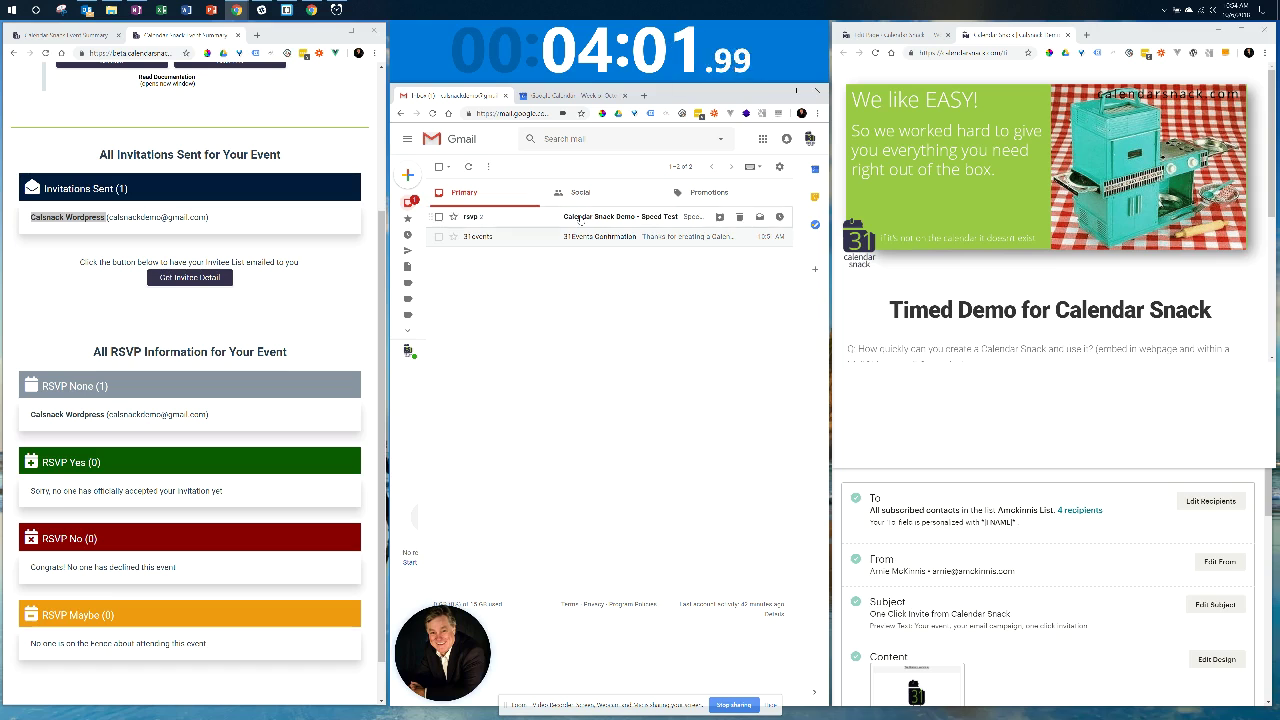
{"action": "left_click", "coordinate": [580, 217]}
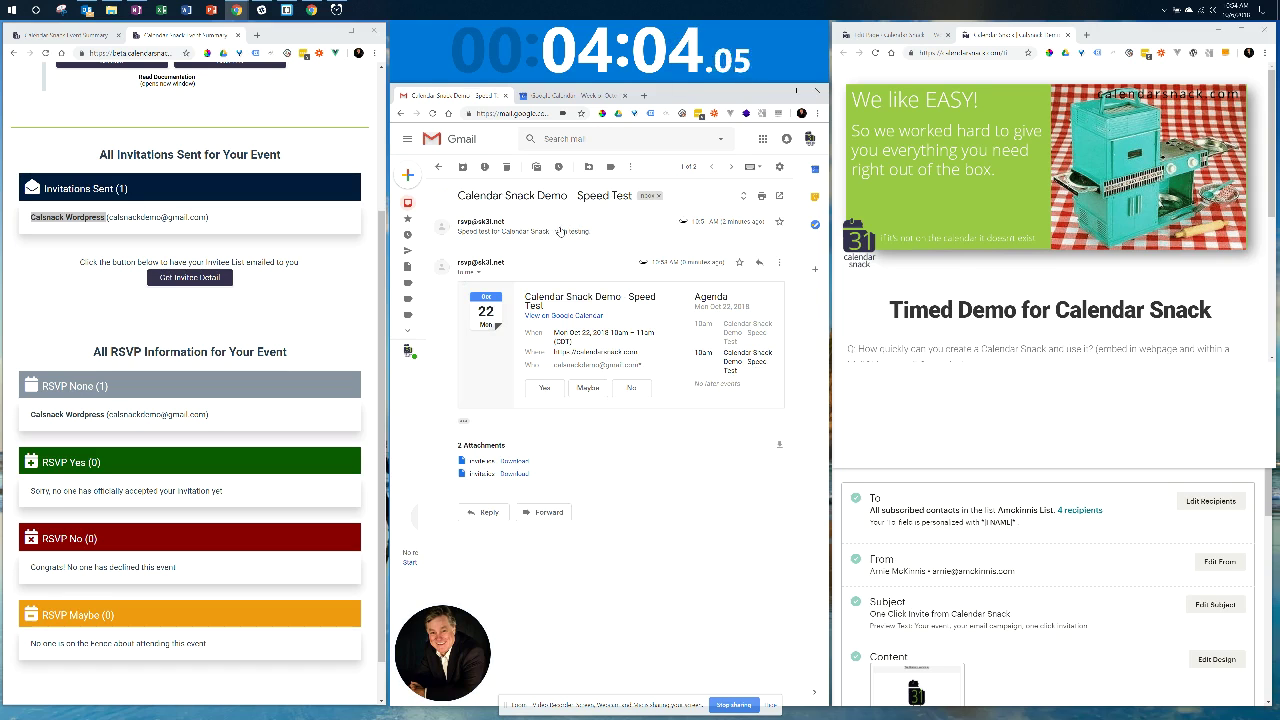
{"action": "left_click", "coordinate": [560, 228]}
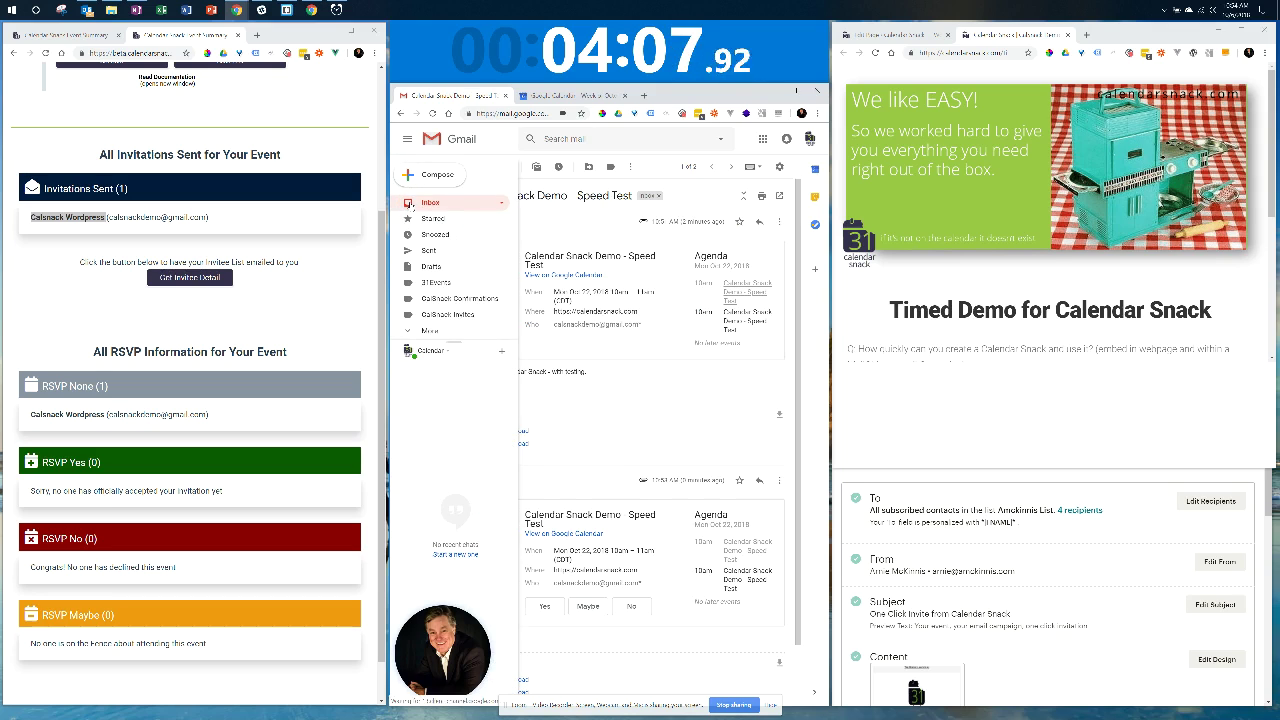
{"action": "left_click", "coordinate": [410, 203]}
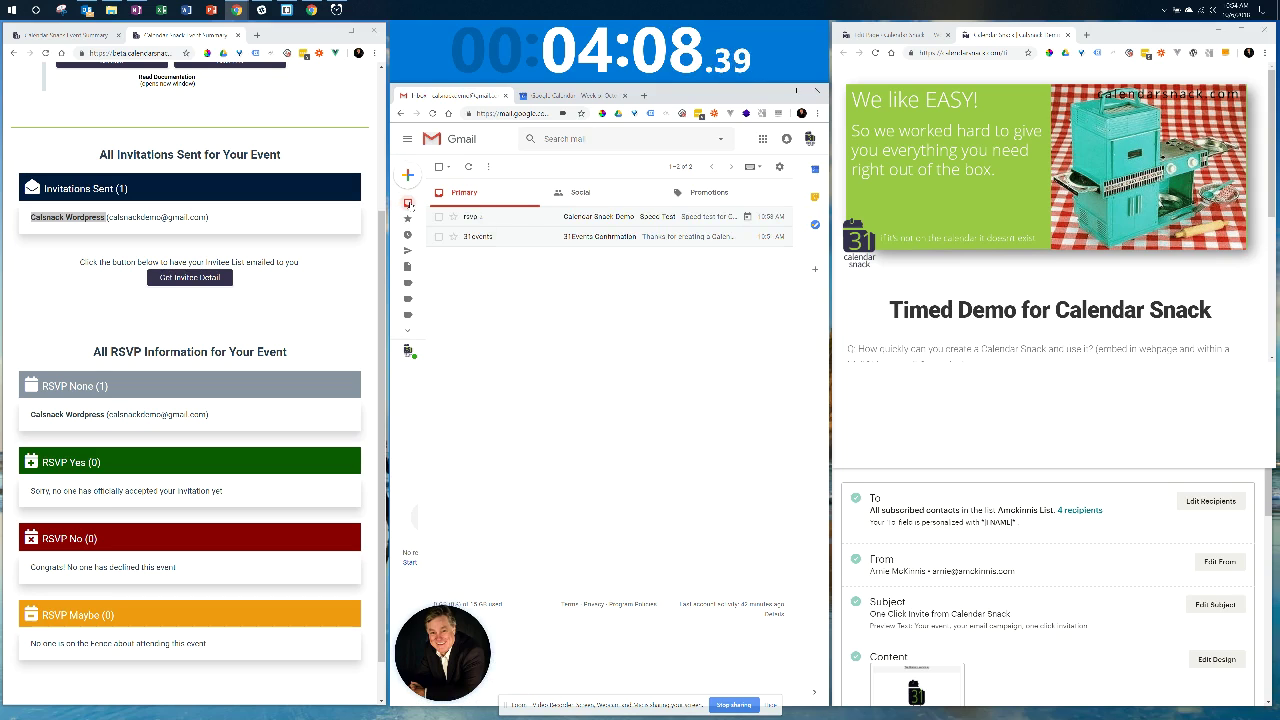
{"action": "left_click", "coordinate": [518, 219]}
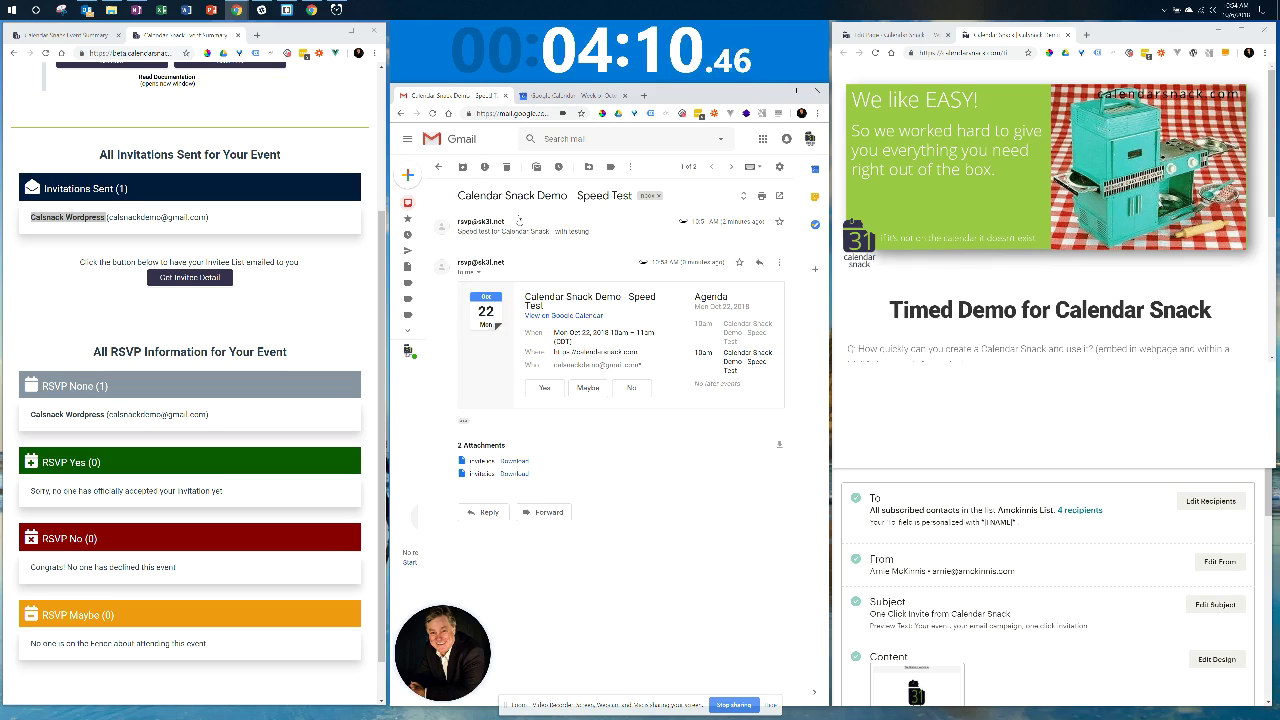
{"action": "left_click", "coordinate": [549, 228]}
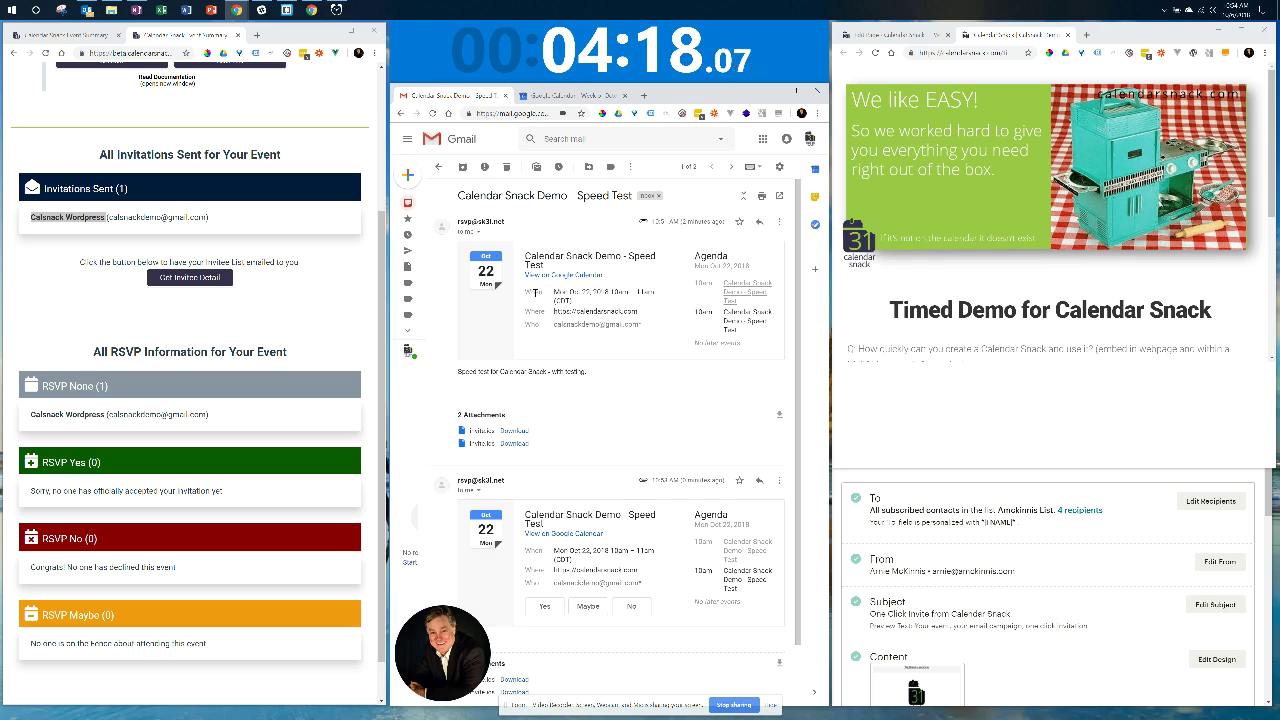
{"action": "left_click", "coordinate": [407, 203]}
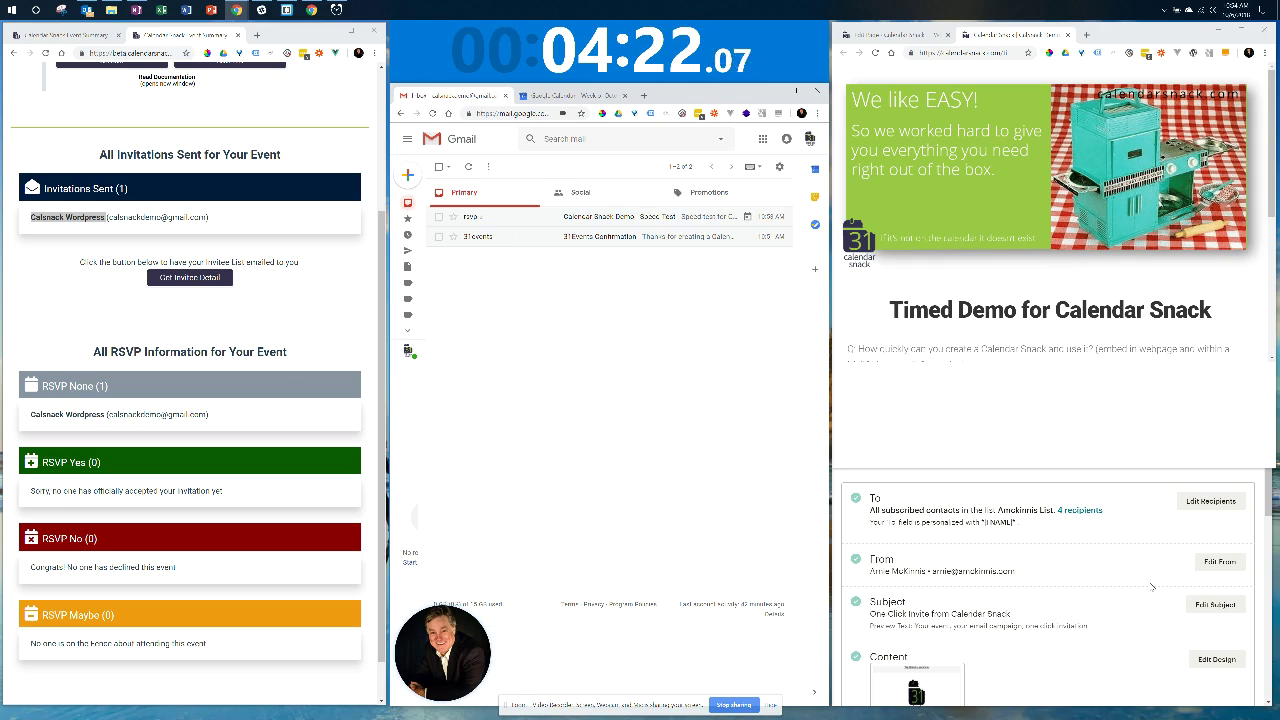
Open the Calendar Snack Test (copy 01) email in MailChimp's design editor and show the Invite Me! button settings.
{"action": "left_click", "coordinate": [1102, 537]}
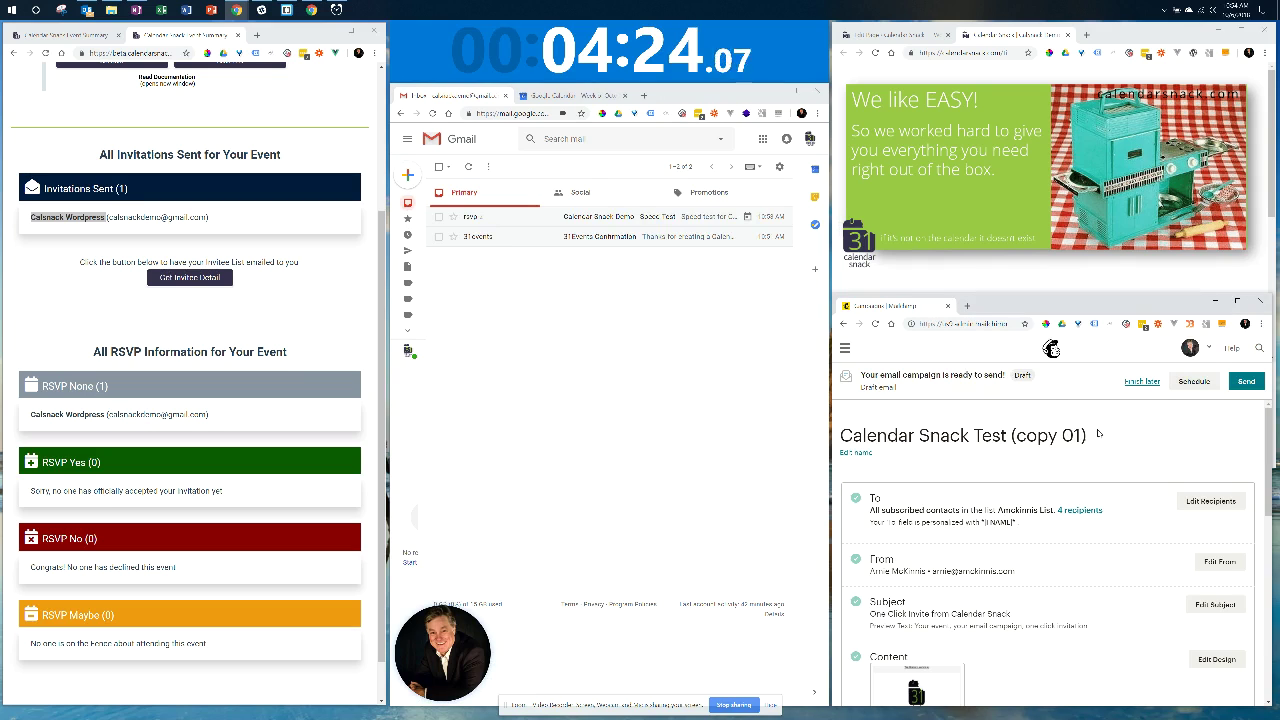
{"action": "scroll", "coordinate": [1140, 520], "scroll_direction": "down", "scroll_amount": 5}
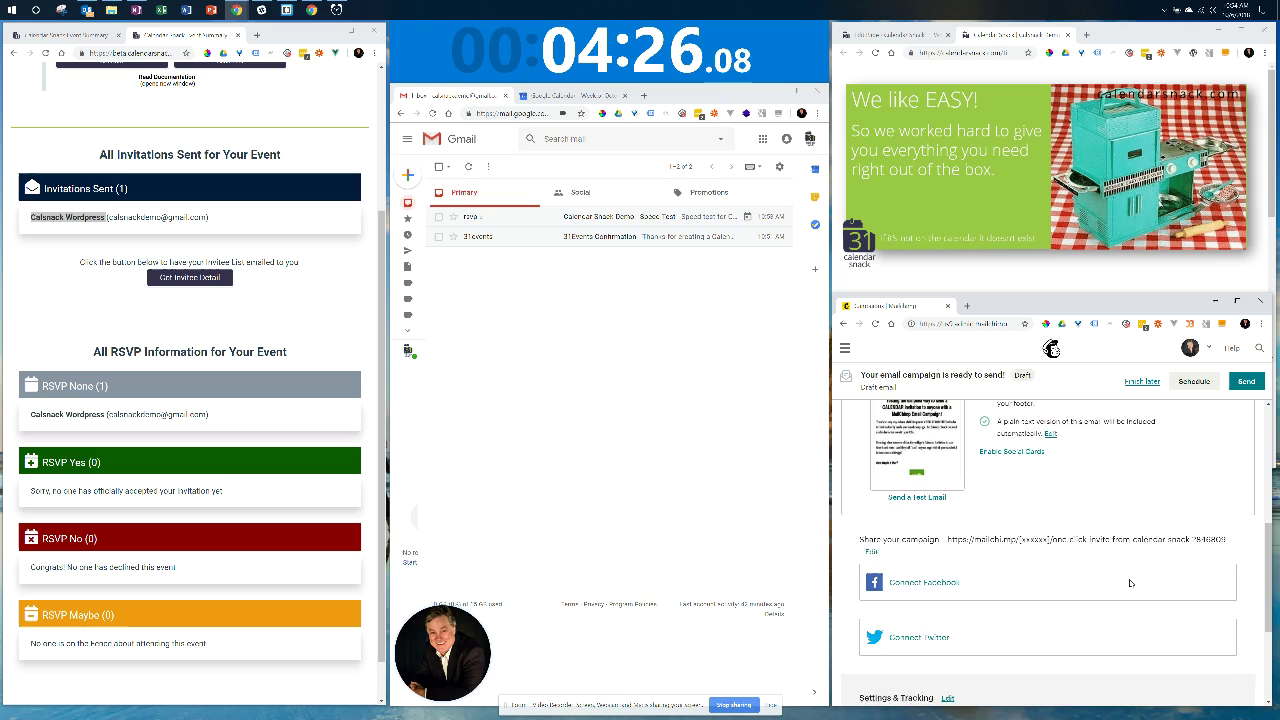
{"action": "scroll", "coordinate": [1130, 583], "scroll_direction": "up", "scroll_amount": 2}
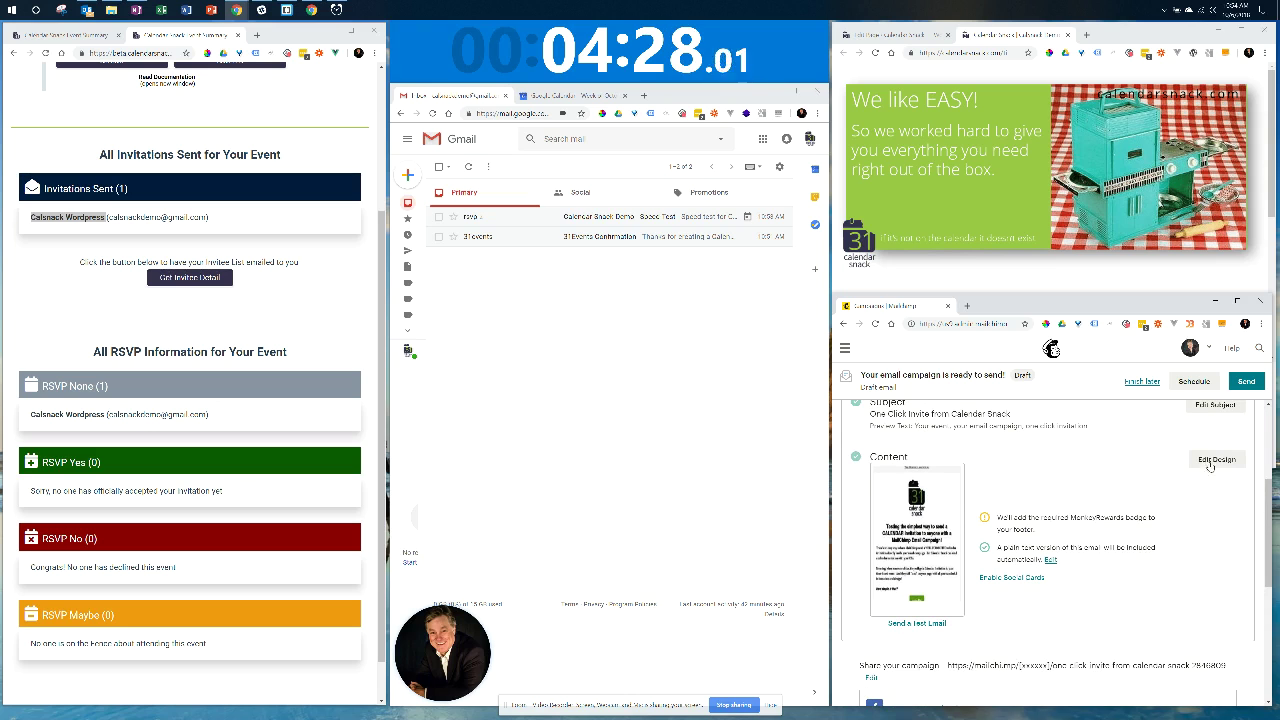
{"action": "left_click", "coordinate": [1208, 461]}
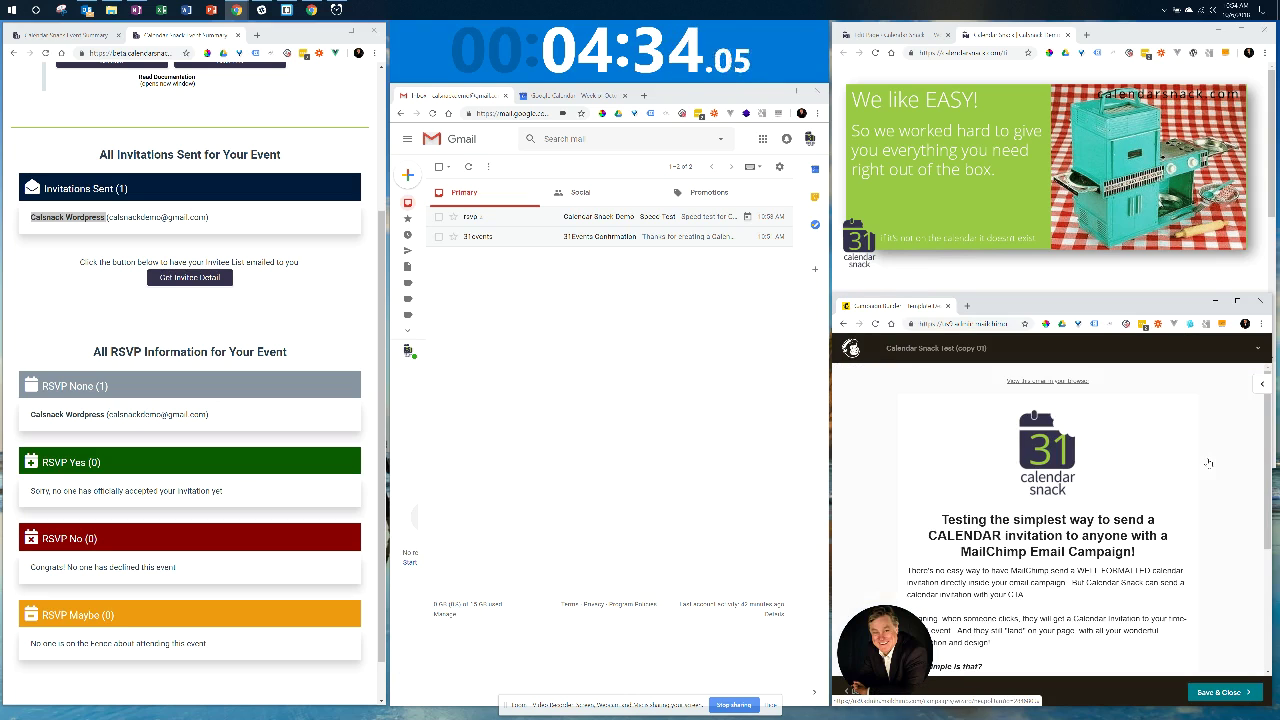
{"action": "scroll", "coordinate": [863, 470], "scroll_direction": "down", "scroll_amount": 2}
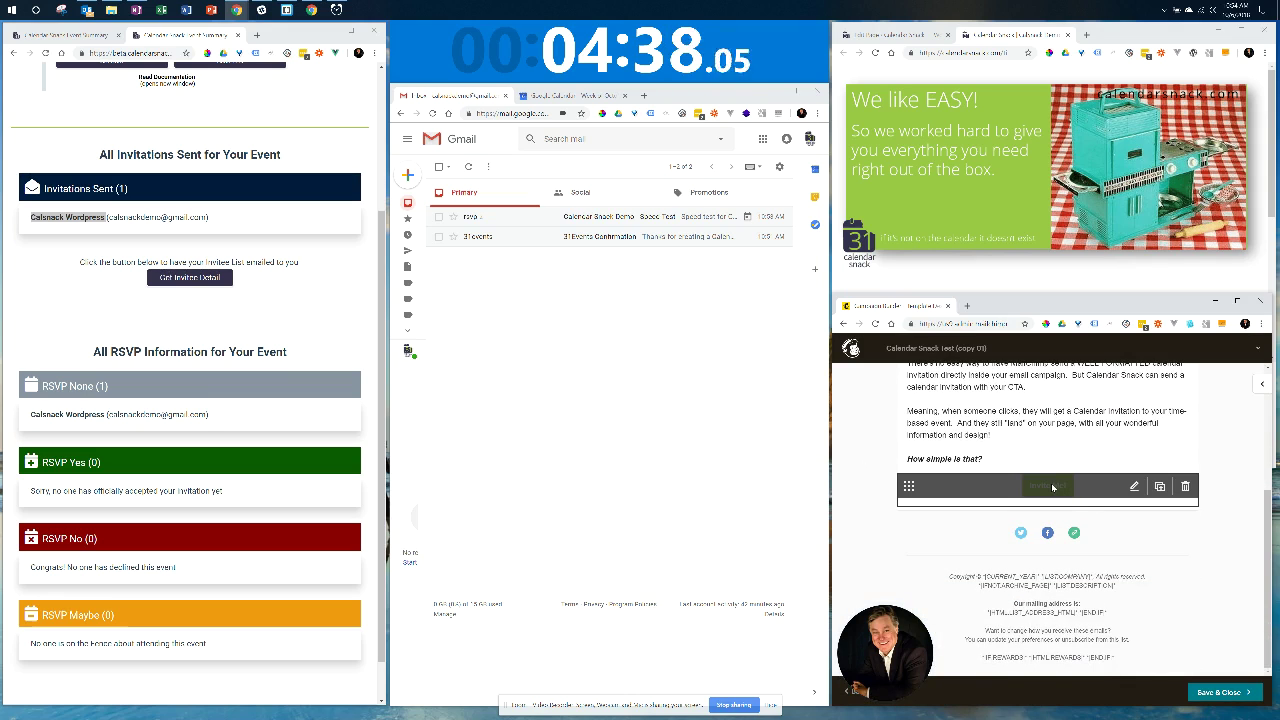
{"action": "left_click", "coordinate": [1062, 489]}
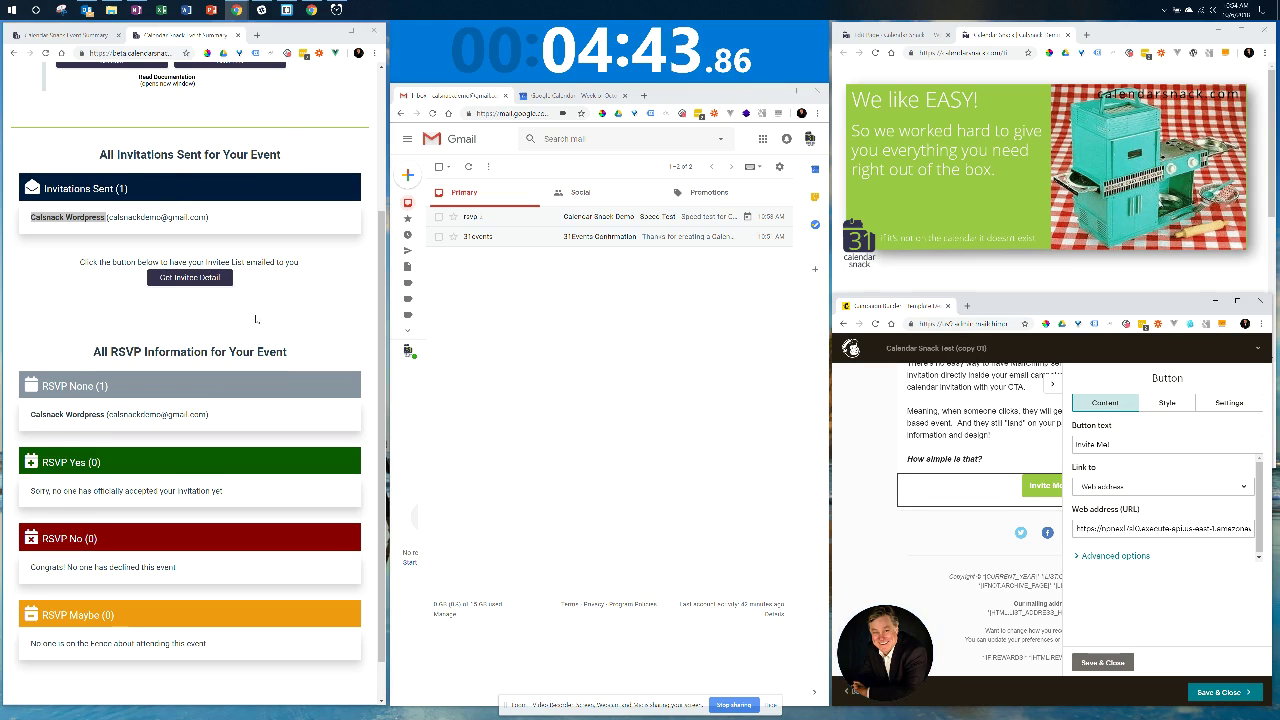
Copy the MailChimp CTA link from Calendar Snack's Get Code panel.
{"action": "scroll", "coordinate": [224, 274], "scroll_direction": "up", "scroll_amount": 3}
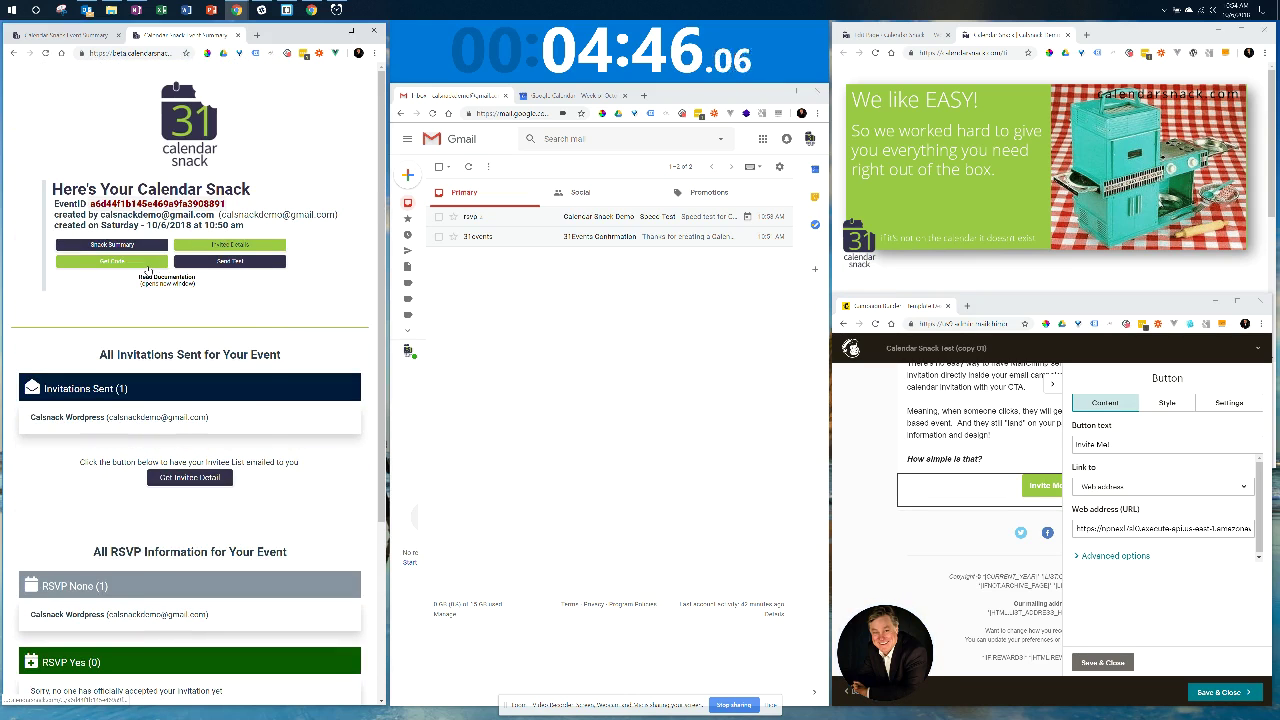
{"action": "left_click", "coordinate": [111, 261]}
{"action": "scroll", "coordinate": [258, 345], "scroll_direction": "down", "scroll_amount": 1}
{"action": "scroll", "coordinate": [64, 286], "scroll_direction": "down", "scroll_amount": 3}
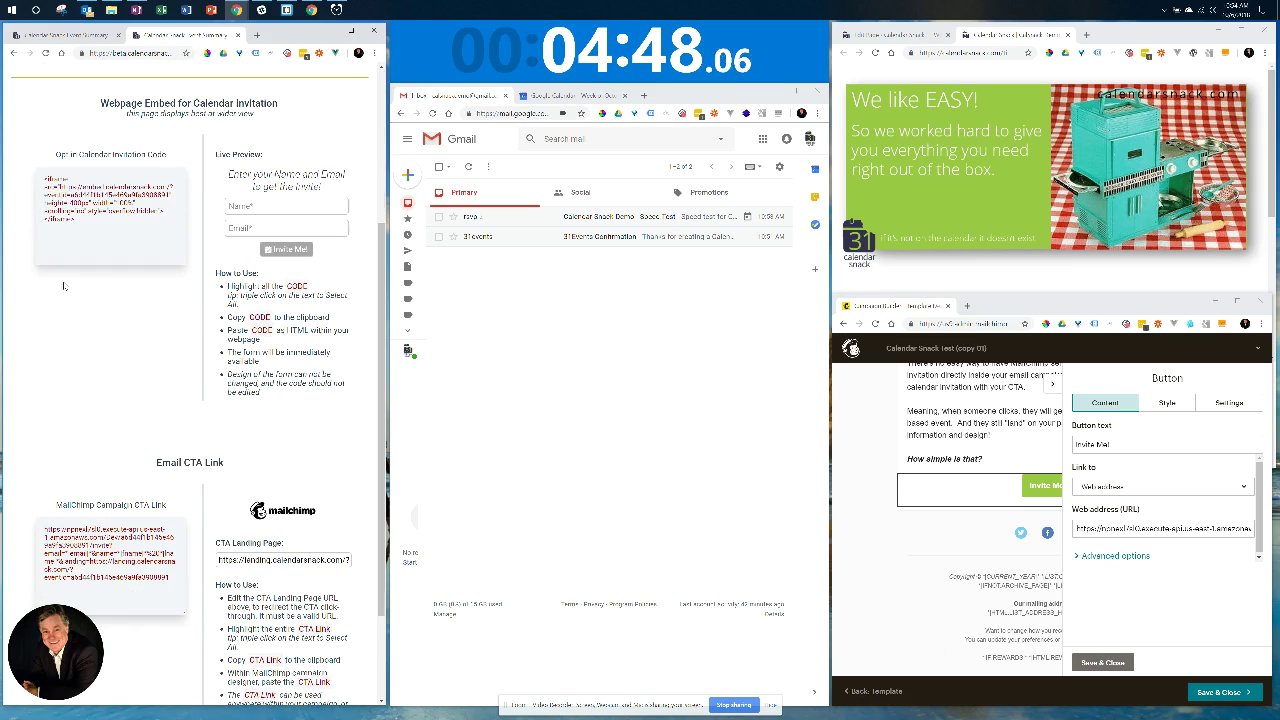
{"action": "scroll", "coordinate": [138, 417], "scroll_direction": "down", "scroll_amount": 2}
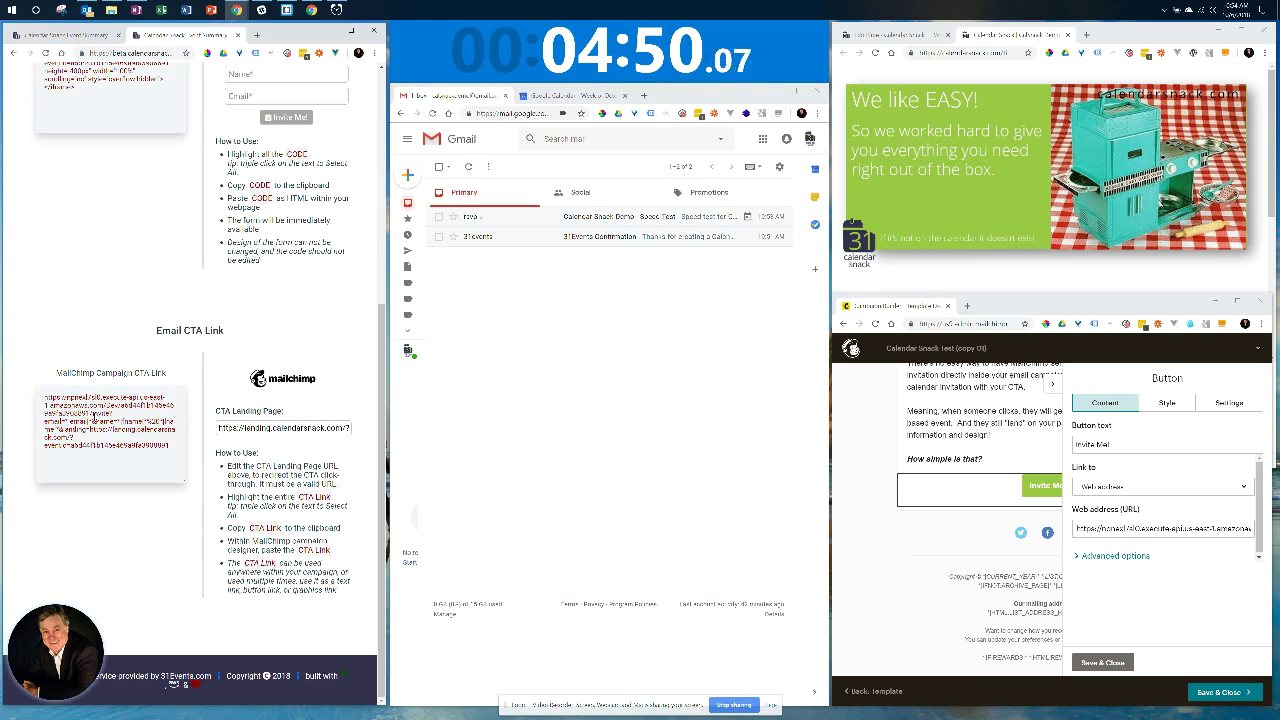
{"action": "right_click", "coordinate": [95, 416]}
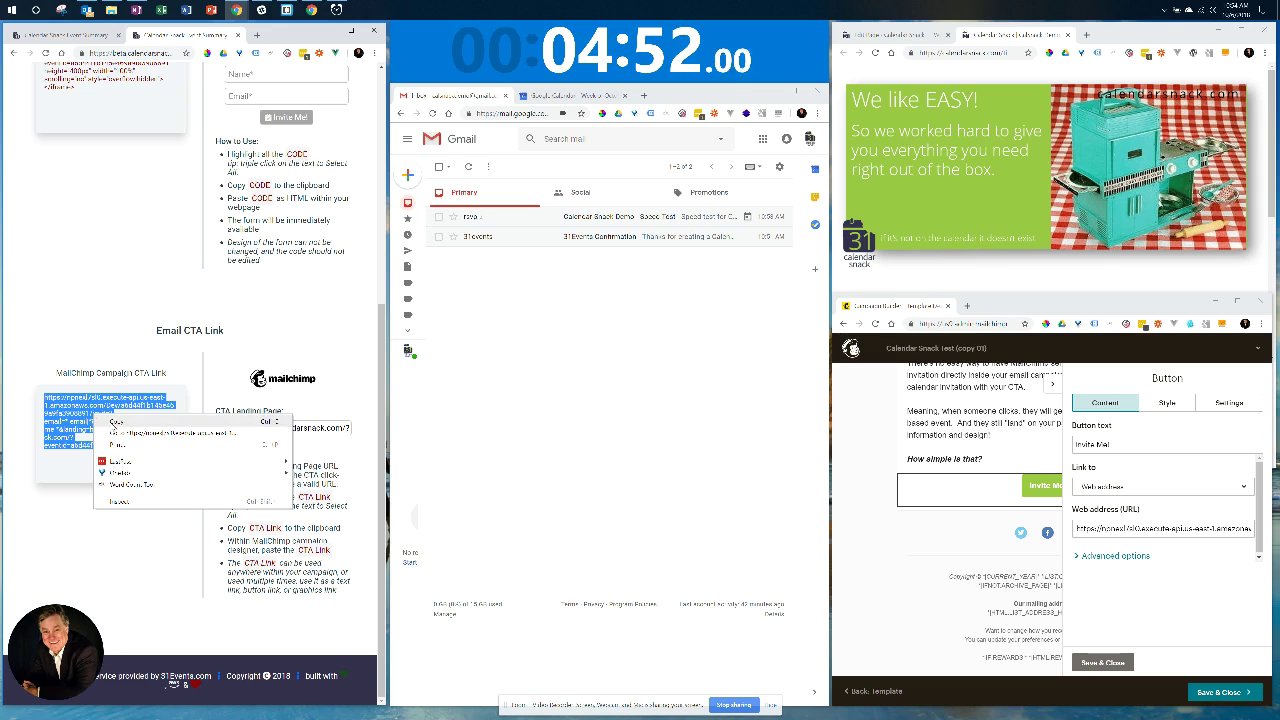
{"action": "left_click", "coordinate": [118, 422]}
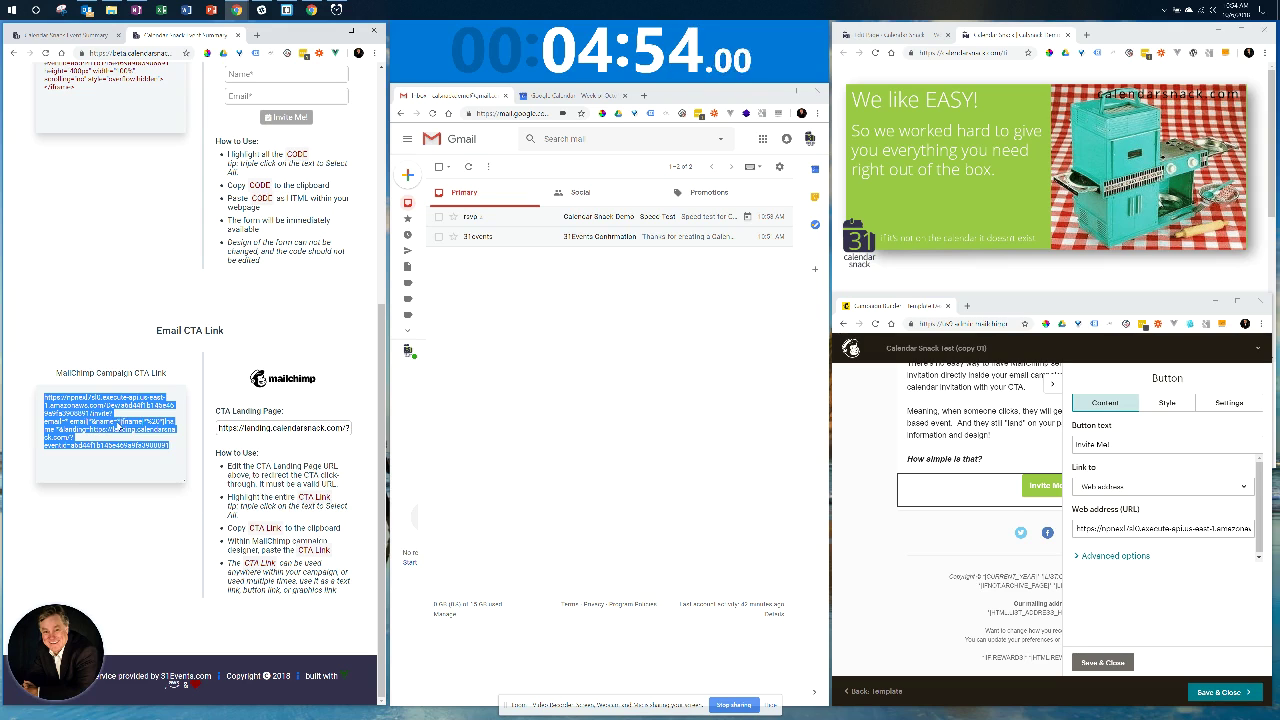
Replace the Invite Me! button's web address with the CTA link and save the button.
{"action": "left_click", "coordinate": [1134, 527]}
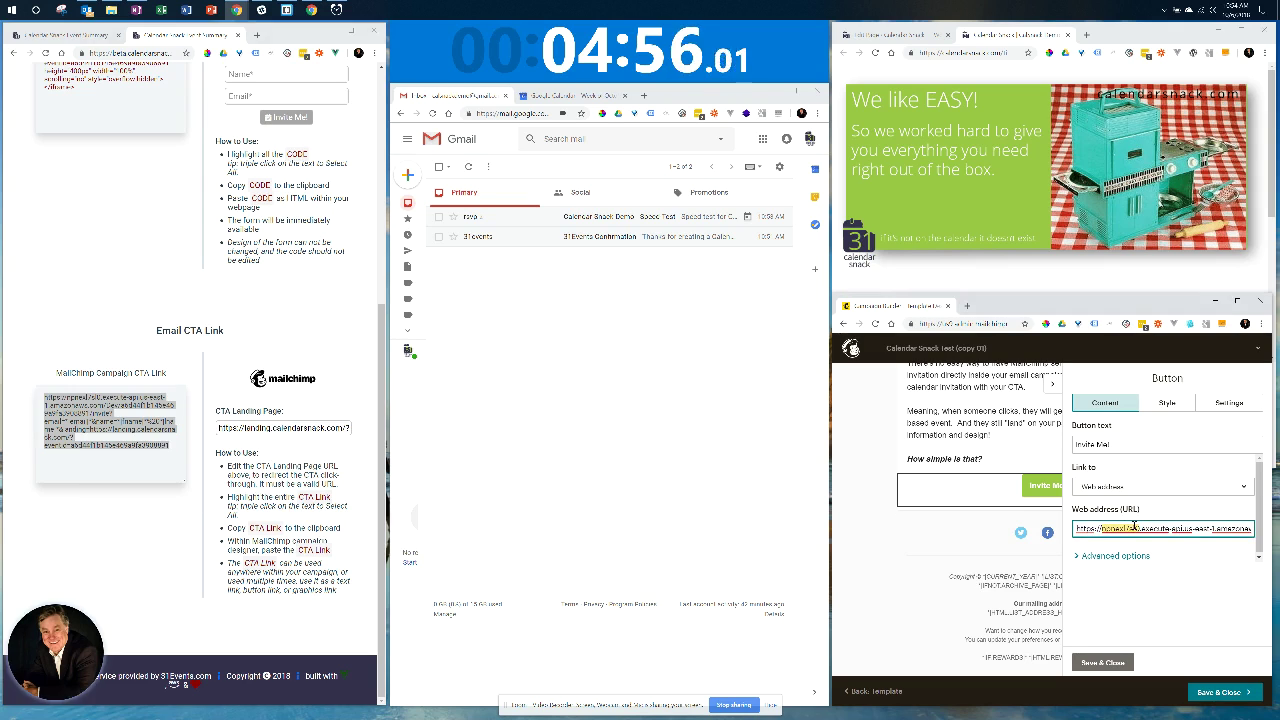
{"action": "key", "text": "ctrl+a"}
{"action": "key", "text": "ctrl+v"}
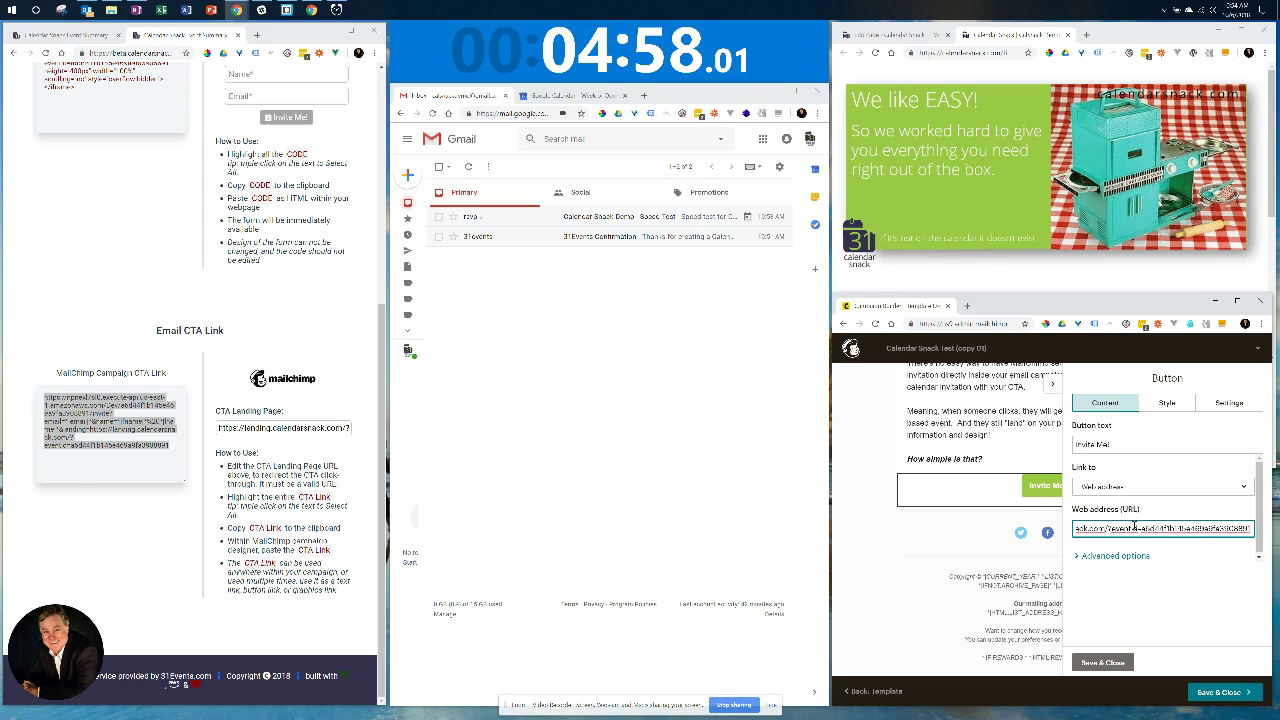
{"action": "left_click", "coordinate": [1104, 663]}
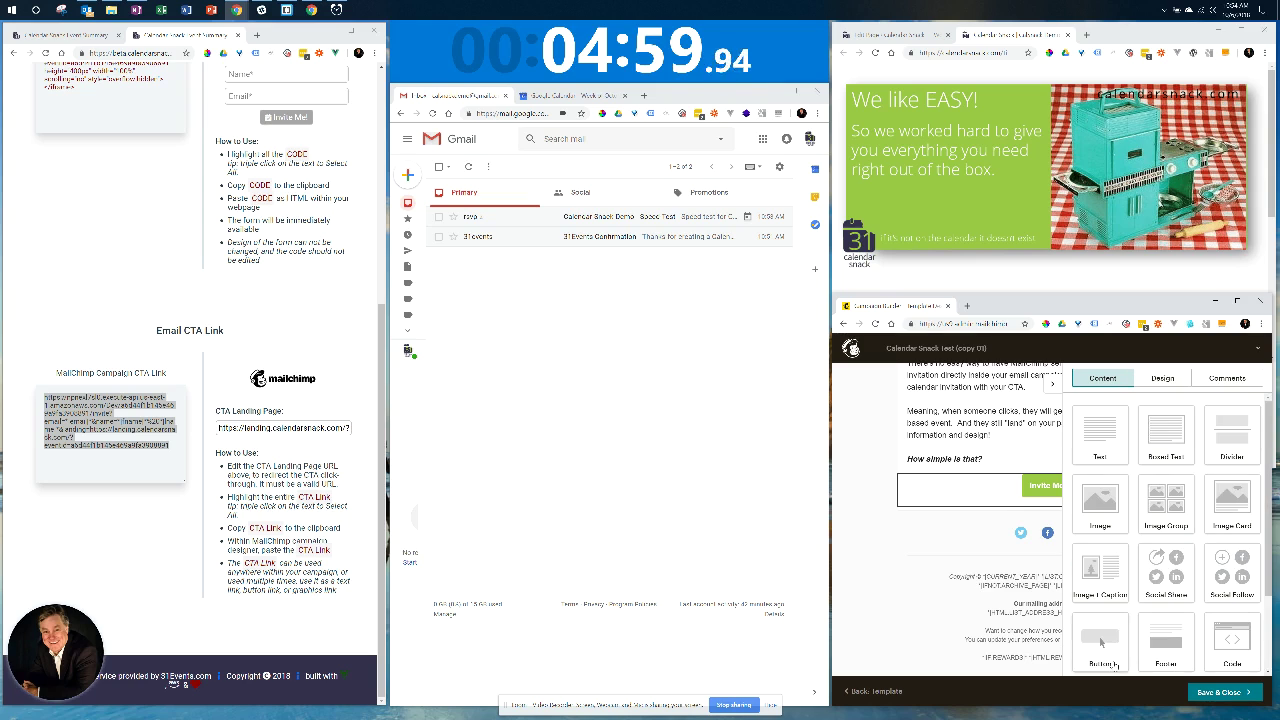
Save the Calendar Snack Test (copy 01) design and send a test email to the demo Gmail inbox.
{"action": "left_click", "coordinate": [1224, 697]}
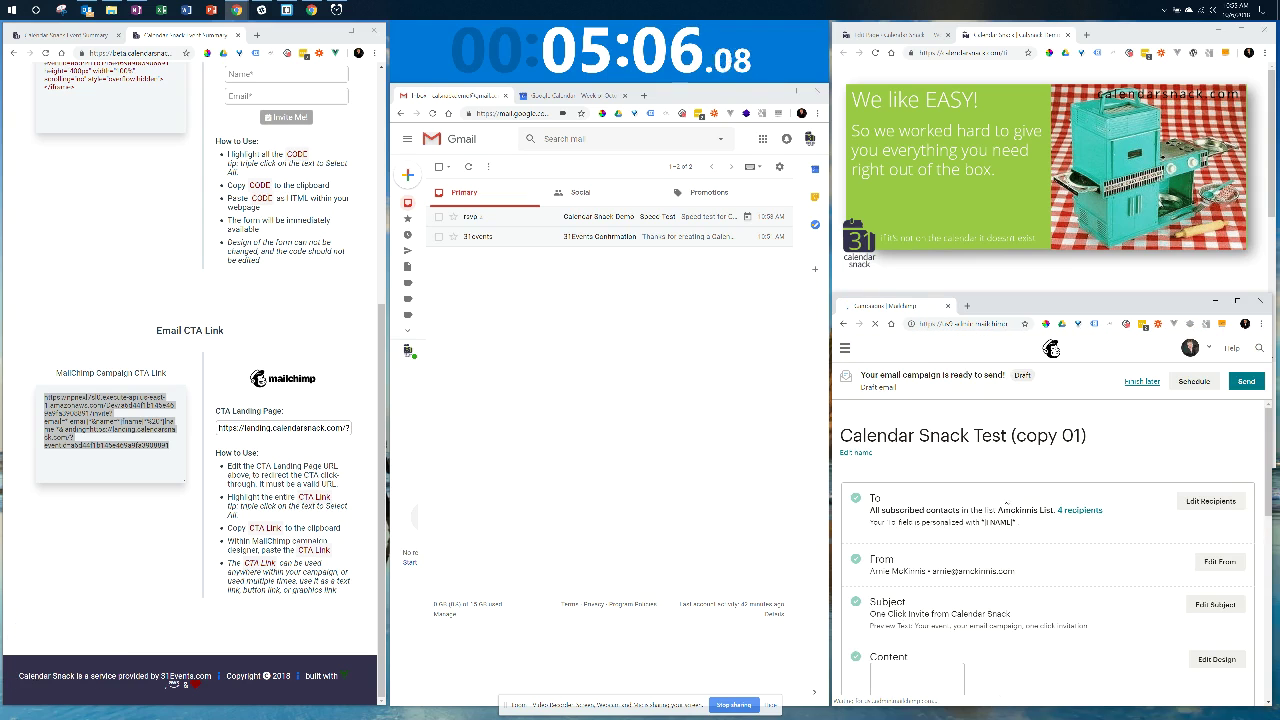
{"action": "scroll", "coordinate": [1043, 568], "scroll_direction": "down", "scroll_amount": 5}
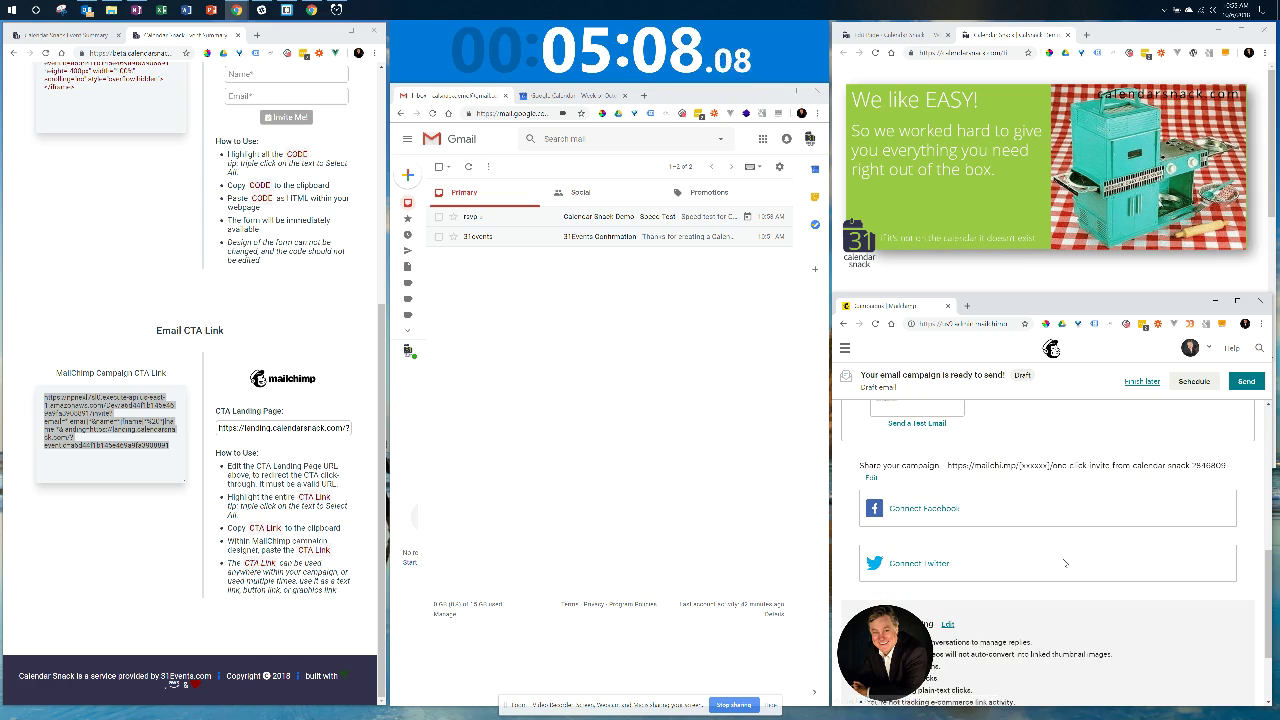
{"action": "left_click", "coordinate": [922, 424]}
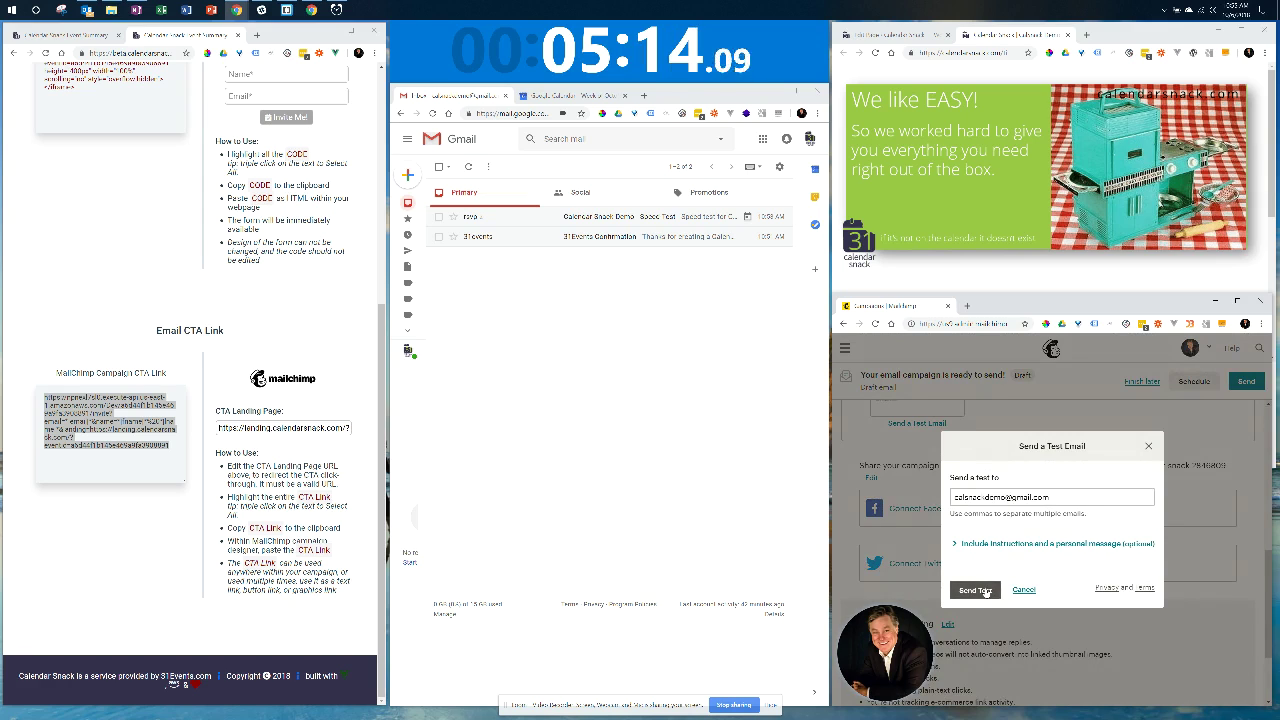
{"action": "left_click", "coordinate": [985, 591]}
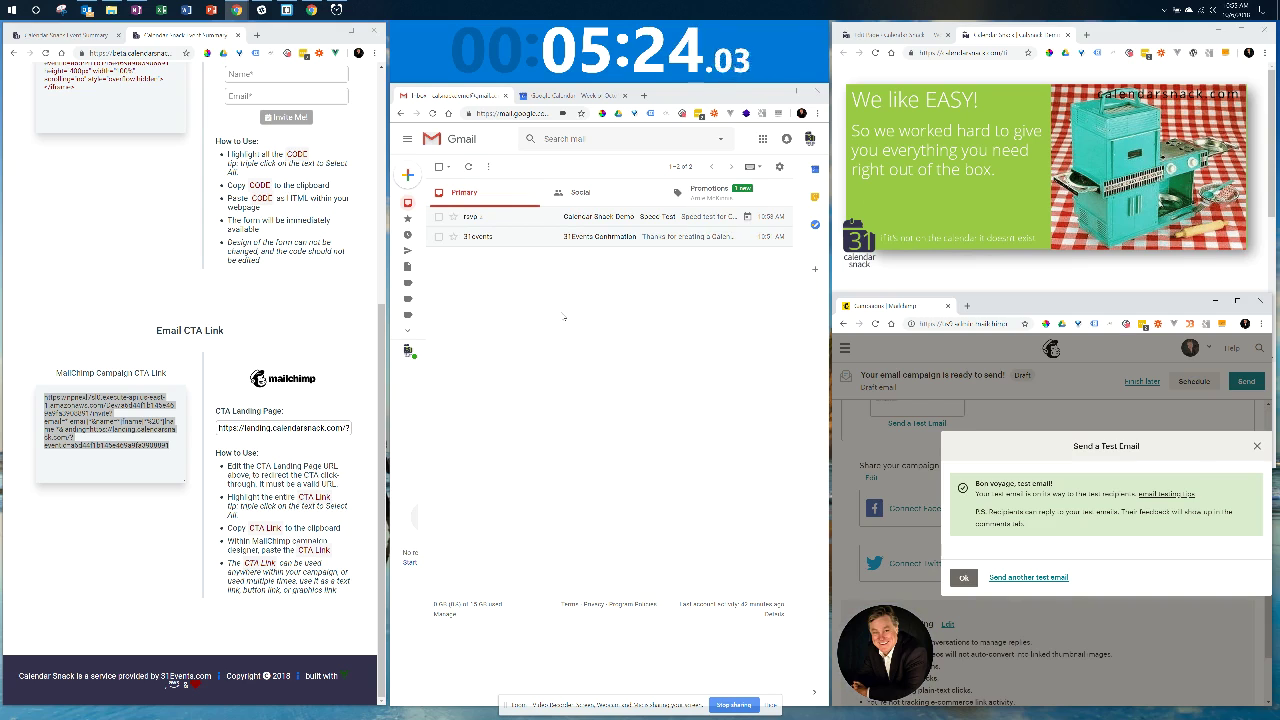
Open the [Test] One Click Invite email from Gmail Promotions and follow its Invite Me! link.
{"action": "left_click", "coordinate": [716, 194]}
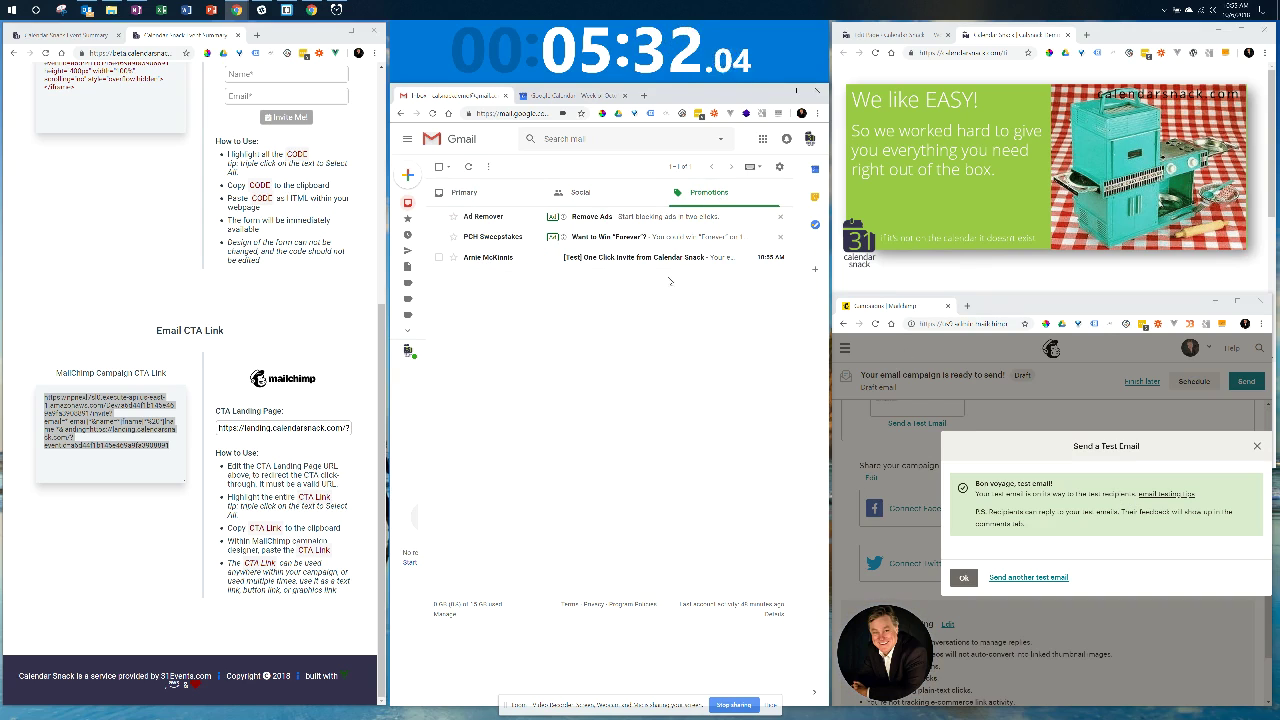
{"action": "left_click", "coordinate": [632, 257]}
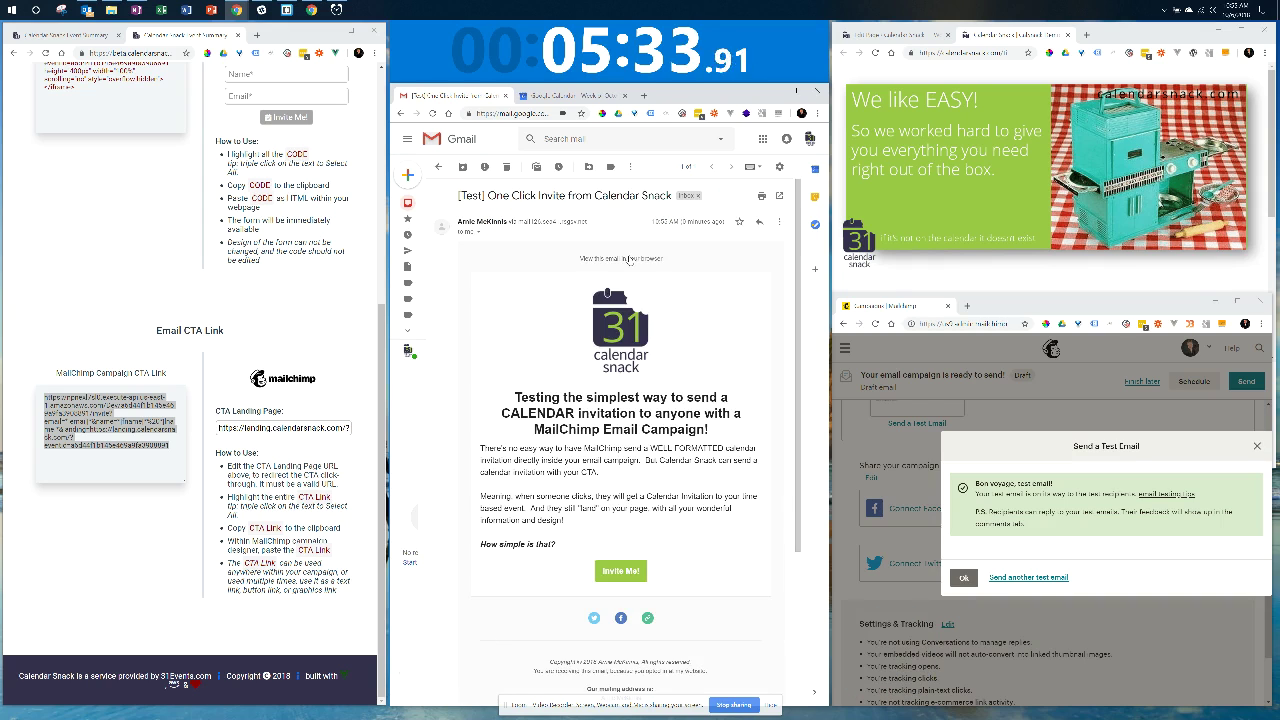
{"action": "scroll", "coordinate": [760, 461], "scroll_direction": "down", "scroll_amount": 2}
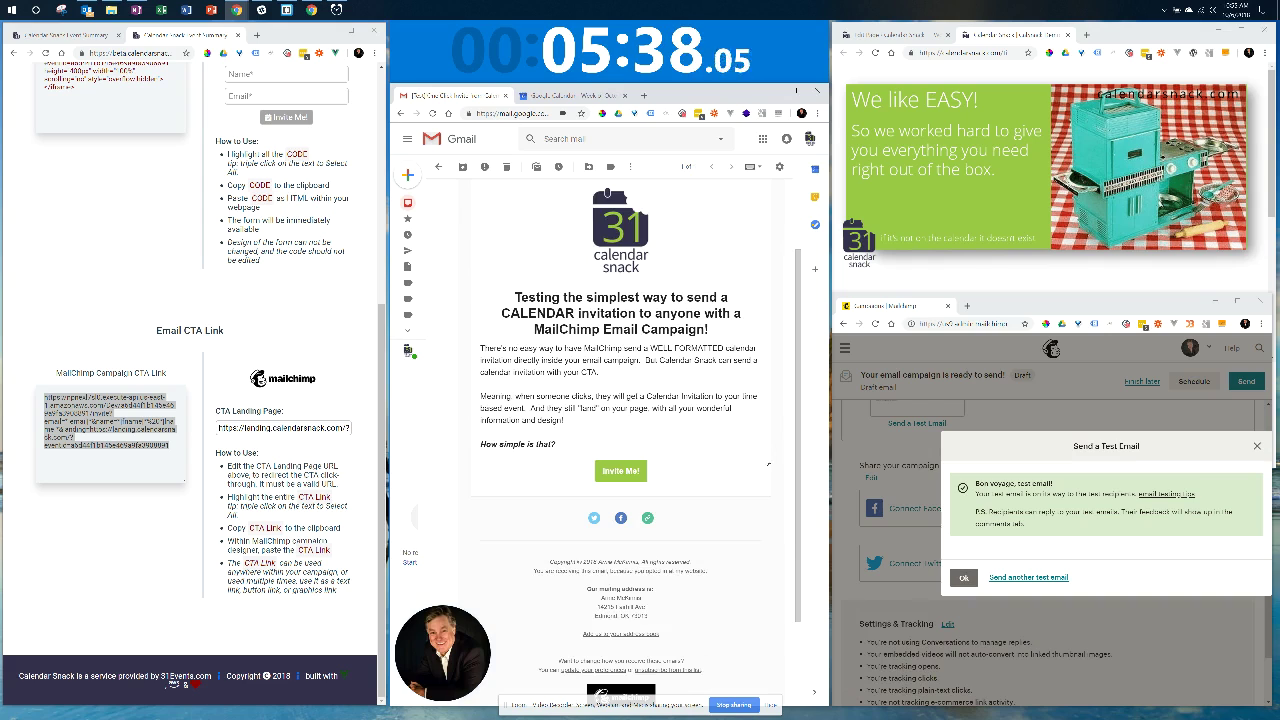
{"action": "left_click", "coordinate": [622, 472]}
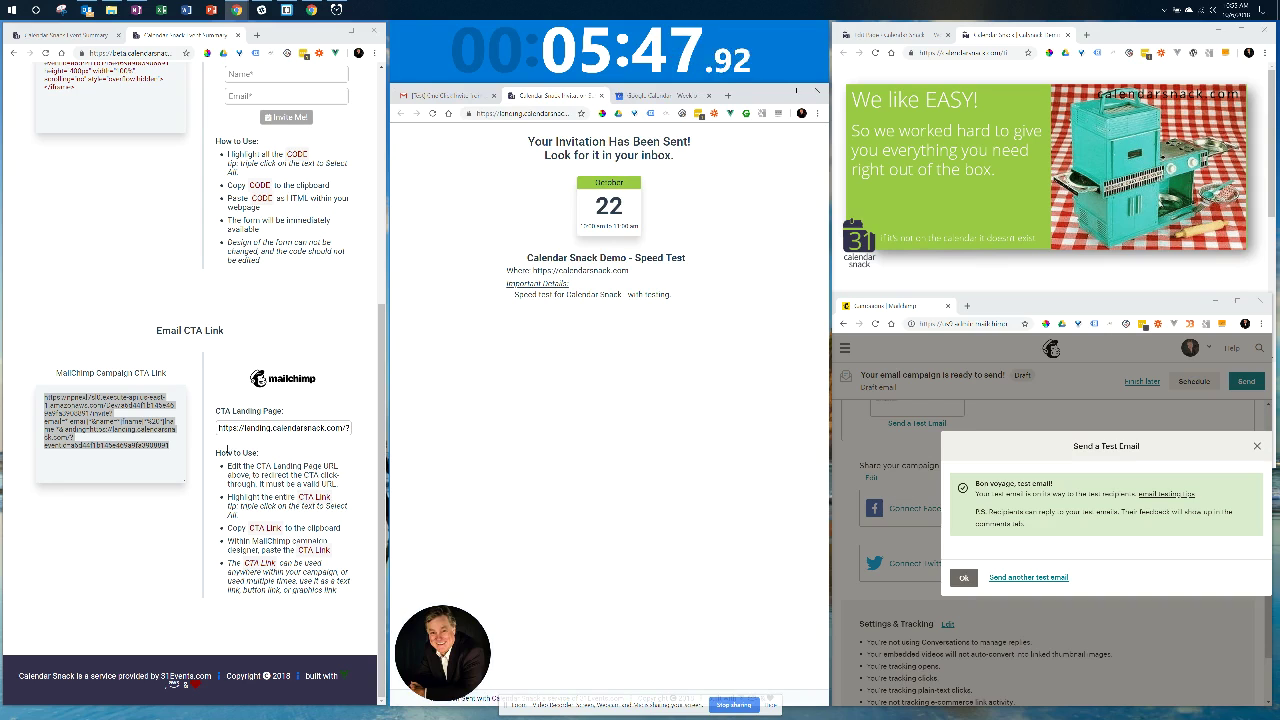
{"action": "triple_click", "coordinate": [261, 427]}
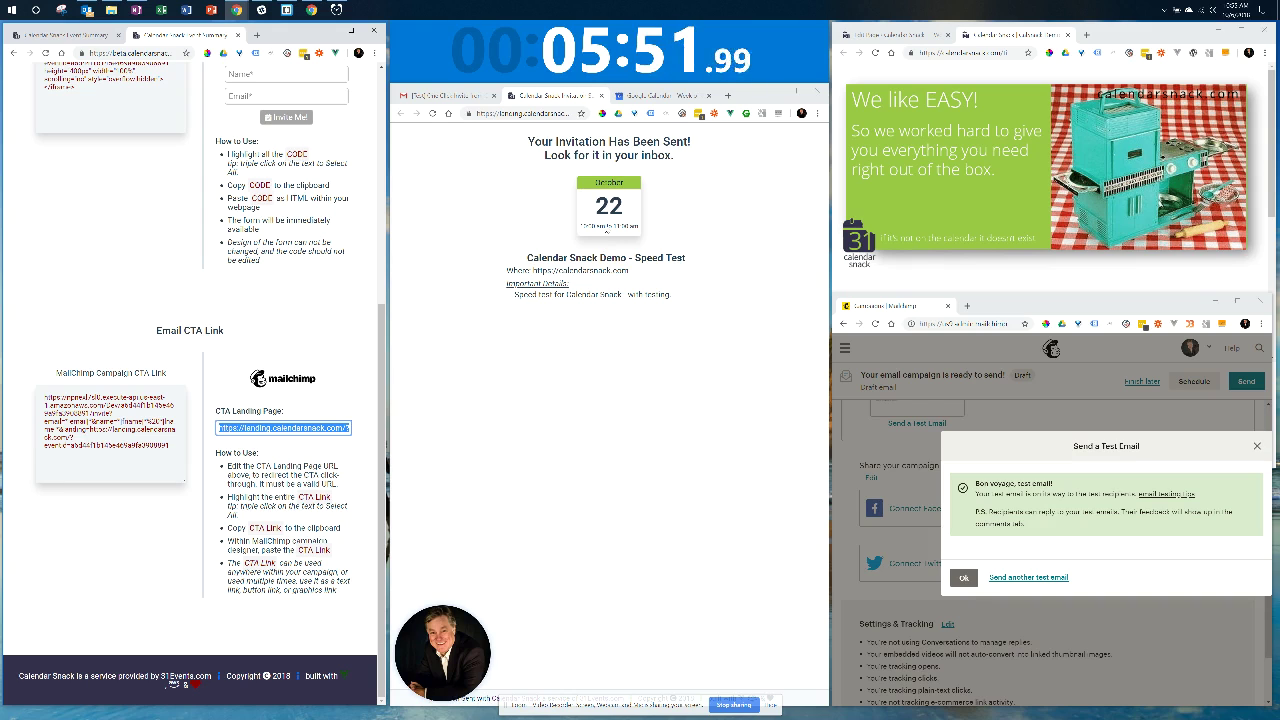
Open the Calendar Snack Demo - Speed Test thread and expand its invitations to show the Oct 22 details.
{"action": "left_click", "coordinate": [455, 97]}
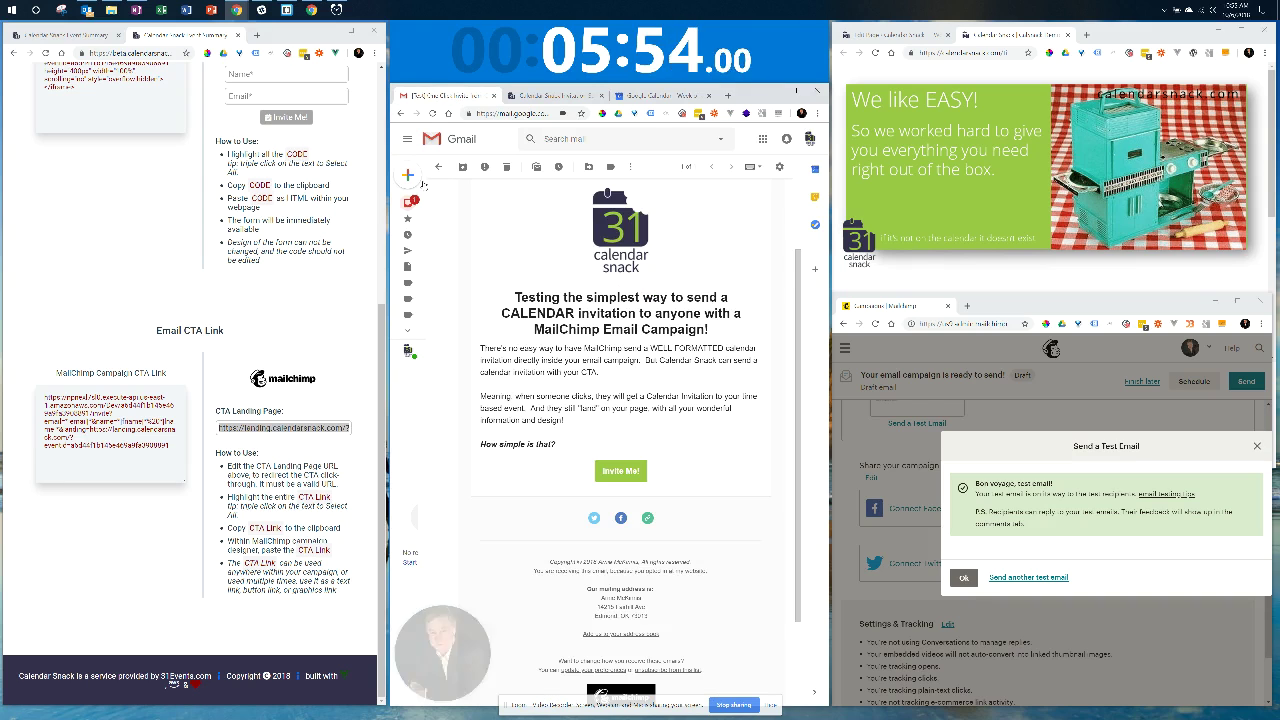
{"action": "left_click", "coordinate": [430, 202]}
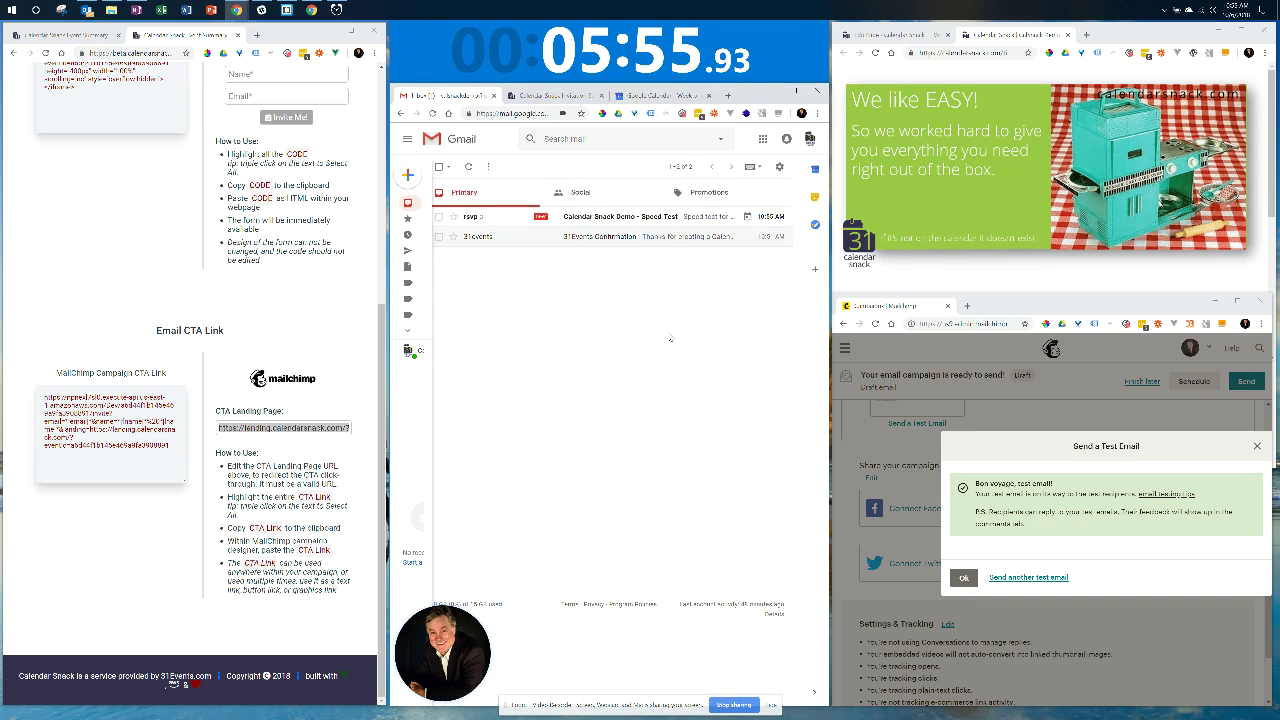
{"action": "left_click", "coordinate": [612, 217]}
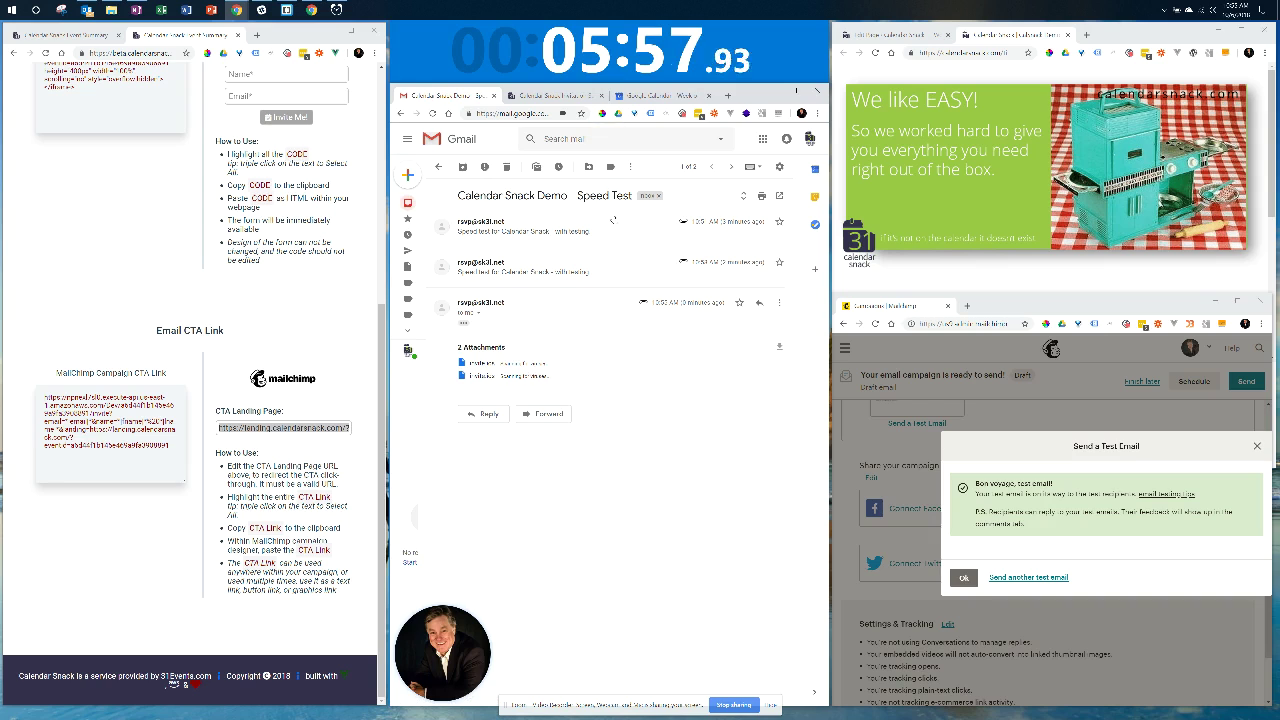
{"action": "left_click", "coordinate": [578, 225]}
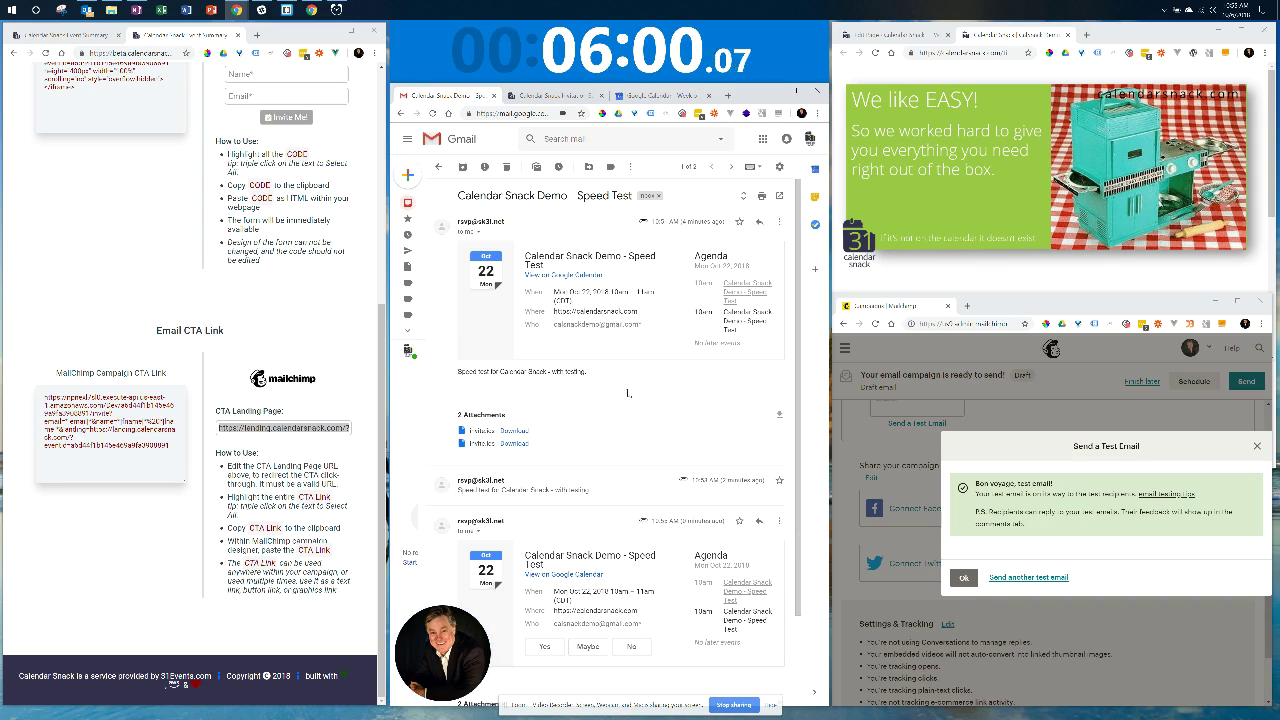
{"action": "left_click", "coordinate": [600, 494]}
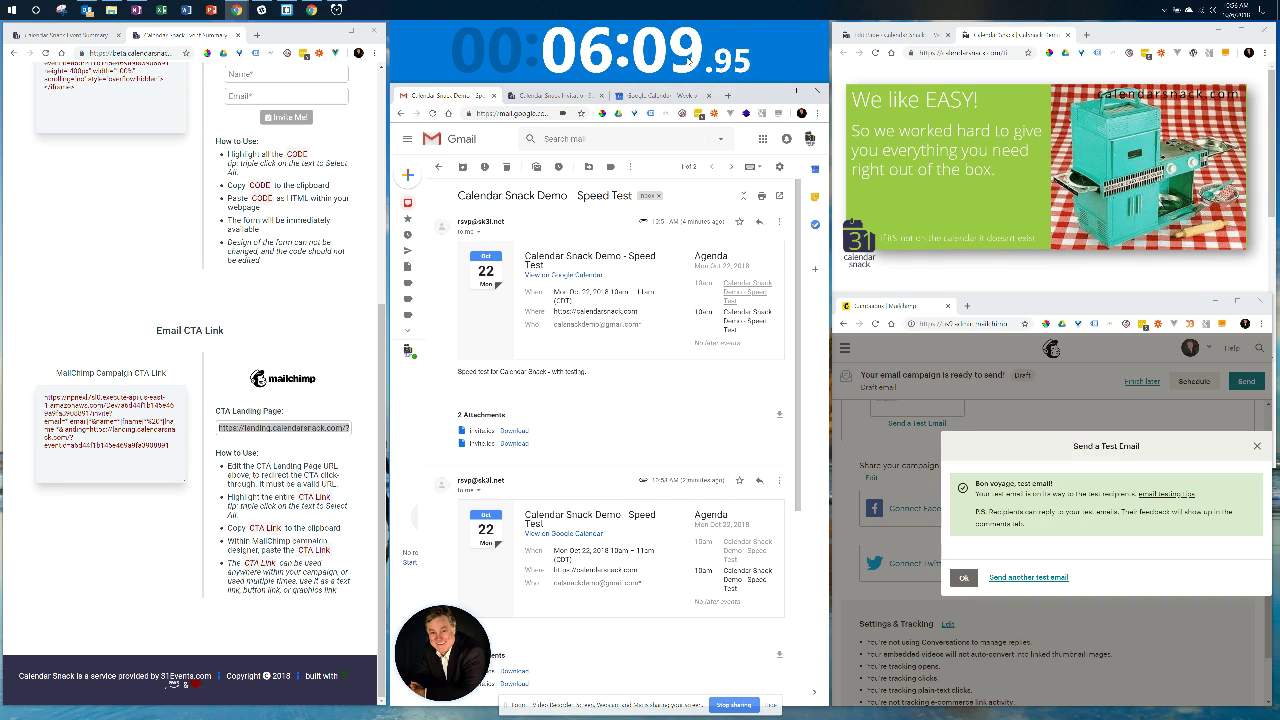
Stop the demo timer, then bring up Calendar Snack's Send Test form for the Speed Test event.
{"action": "mouse_move", "coordinate": [688, 62]}
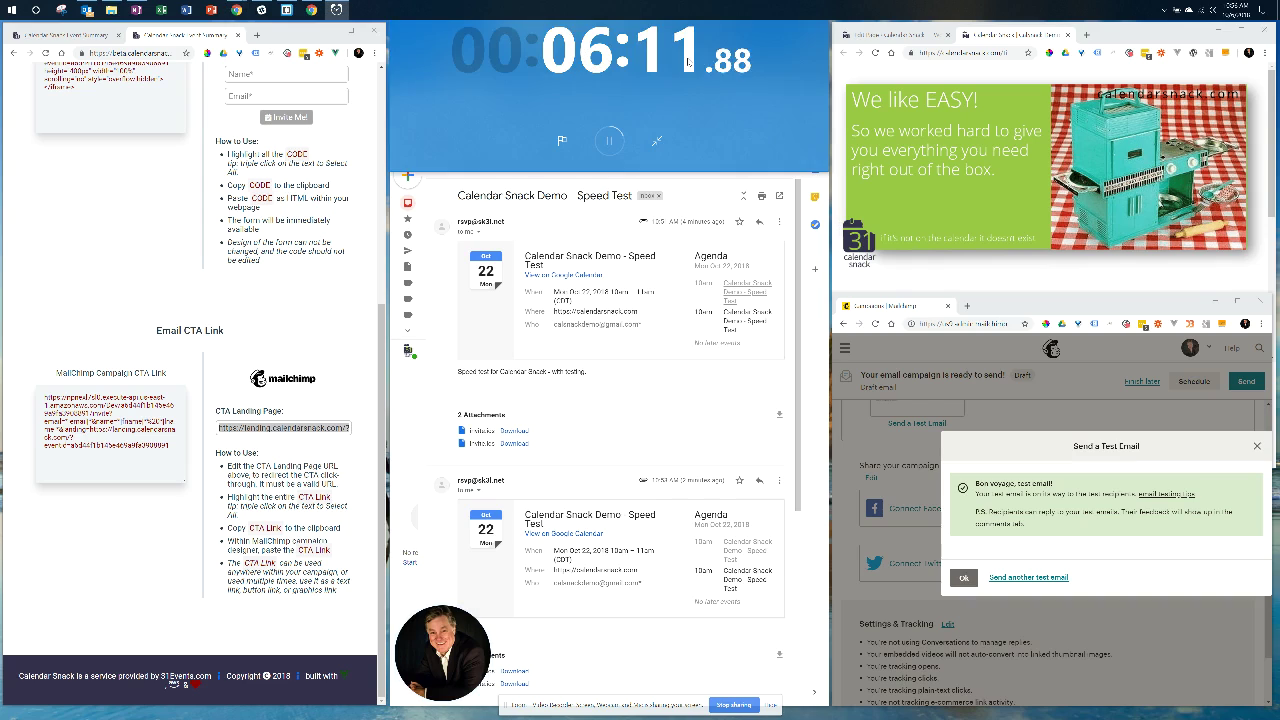
{"action": "left_click", "coordinate": [609, 140]}
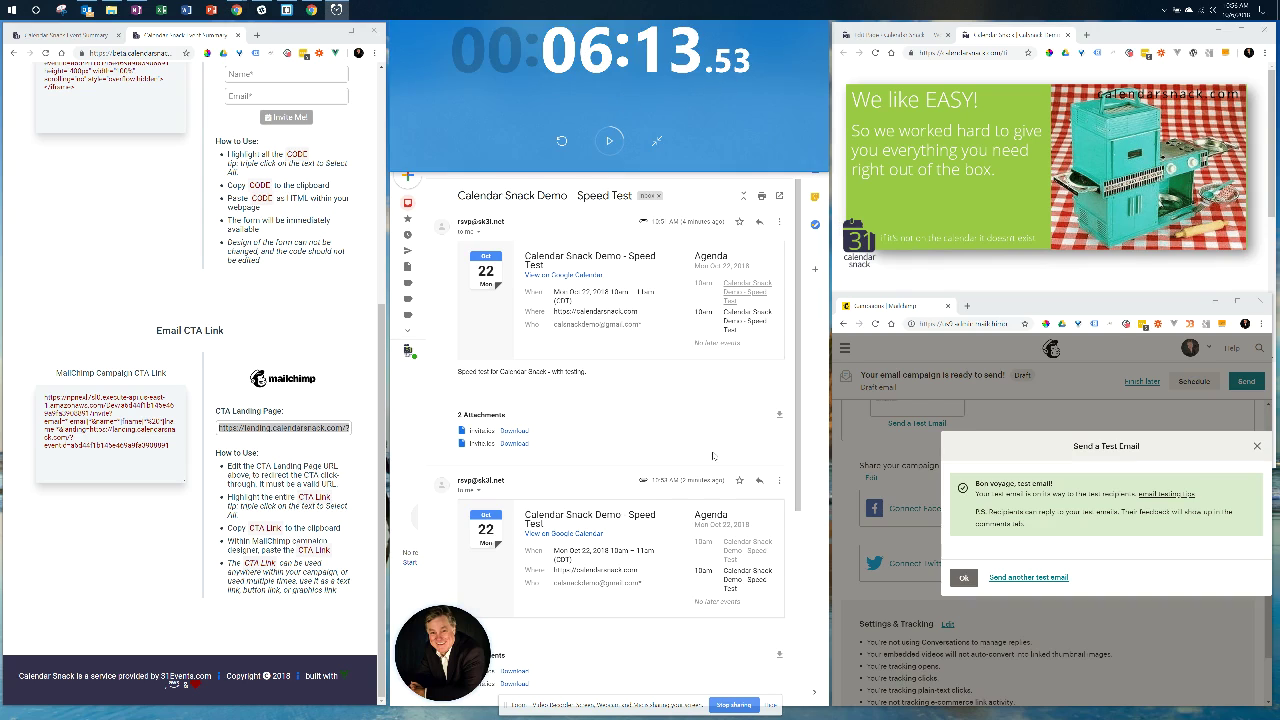
{"action": "left_click", "coordinate": [627, 372]}
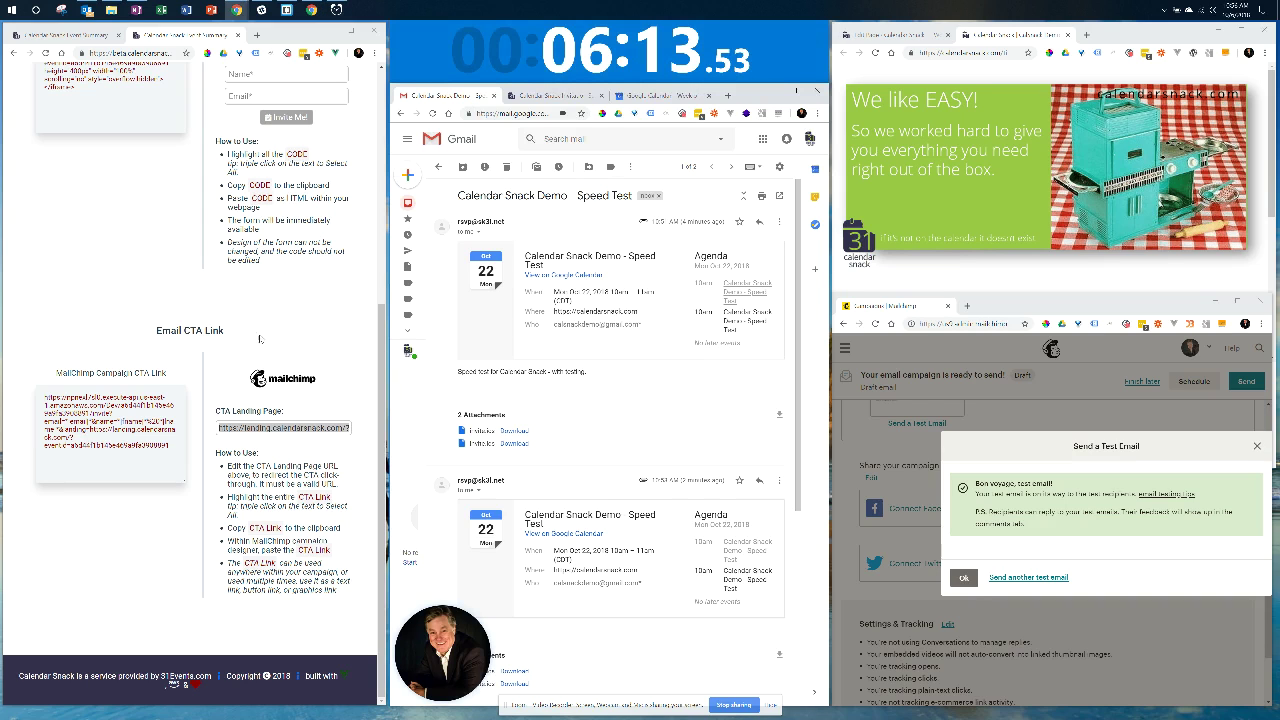
{"action": "scroll", "coordinate": [284, 378], "scroll_direction": "up", "scroll_amount": 5}
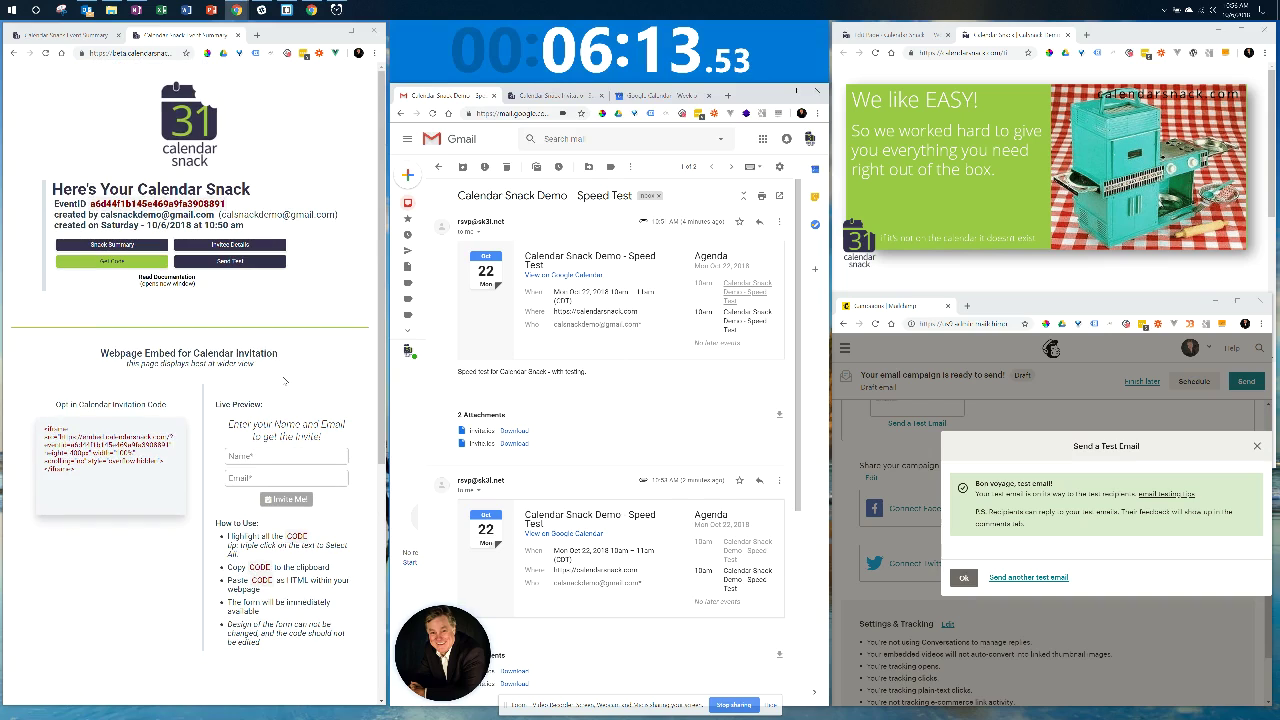
{"action": "left_click", "coordinate": [1043, 168]}
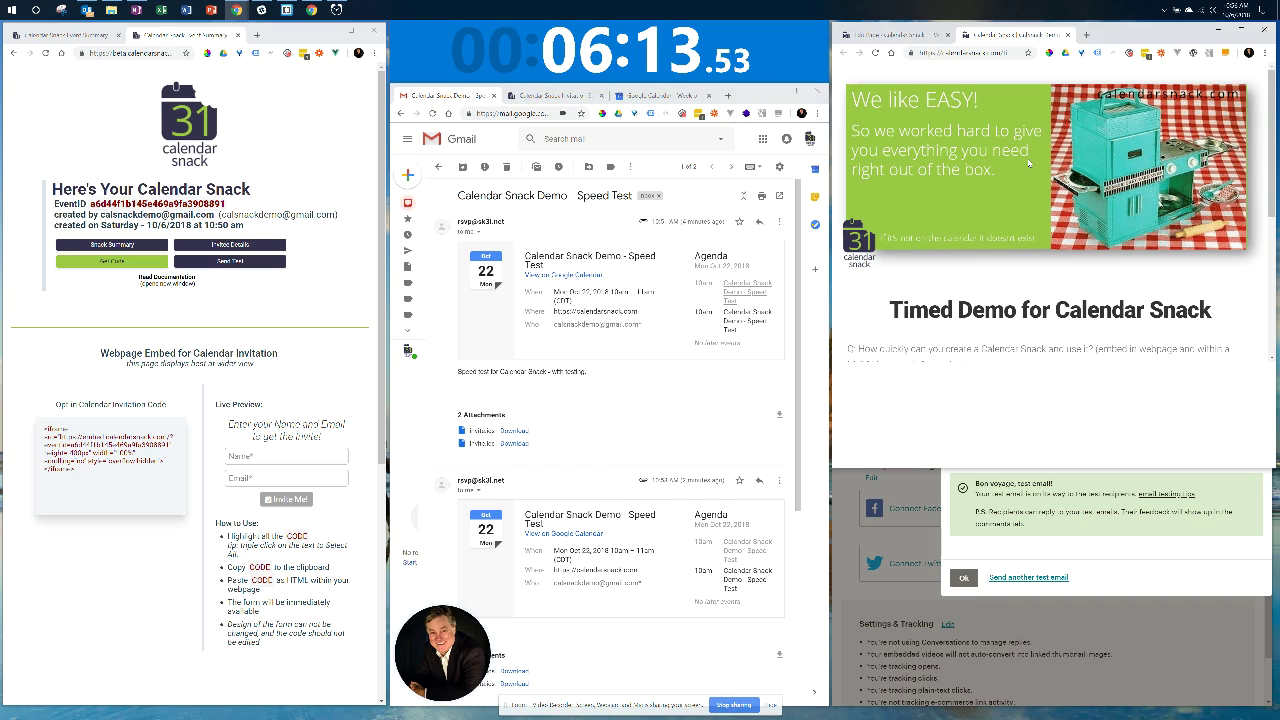
{"action": "left_click", "coordinate": [899, 540]}
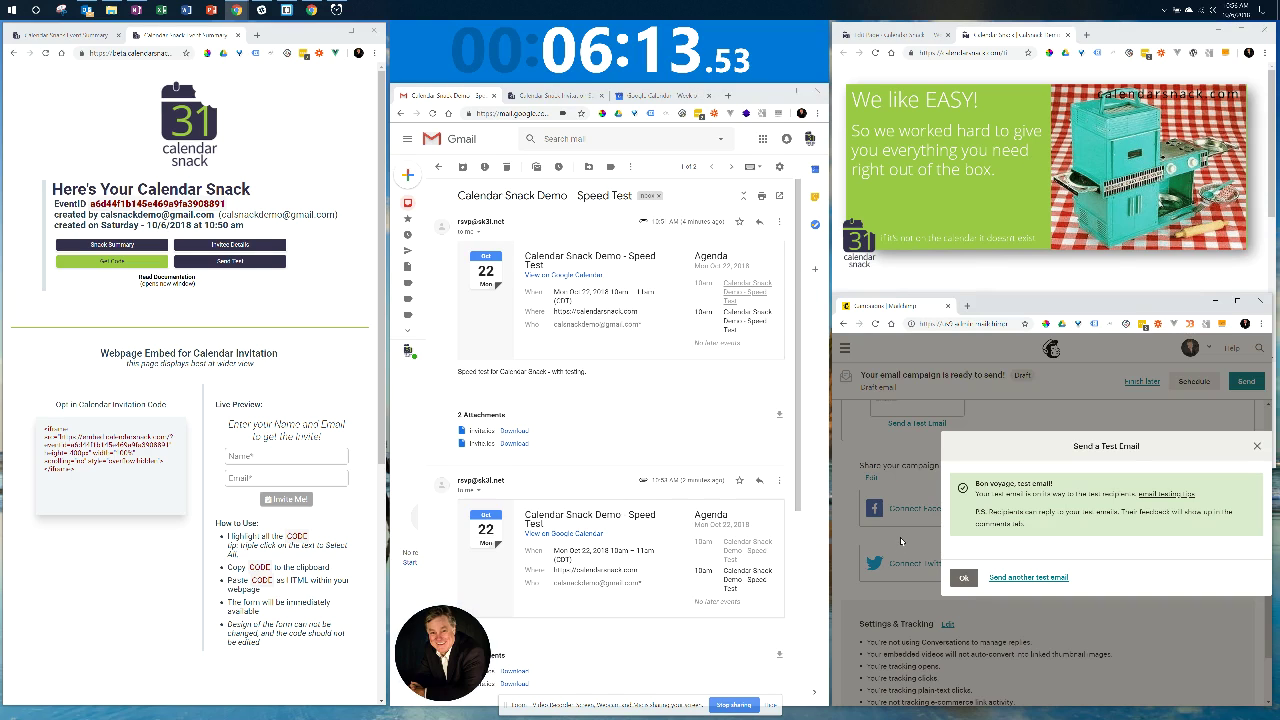
{"action": "left_click", "coordinate": [231, 262]}
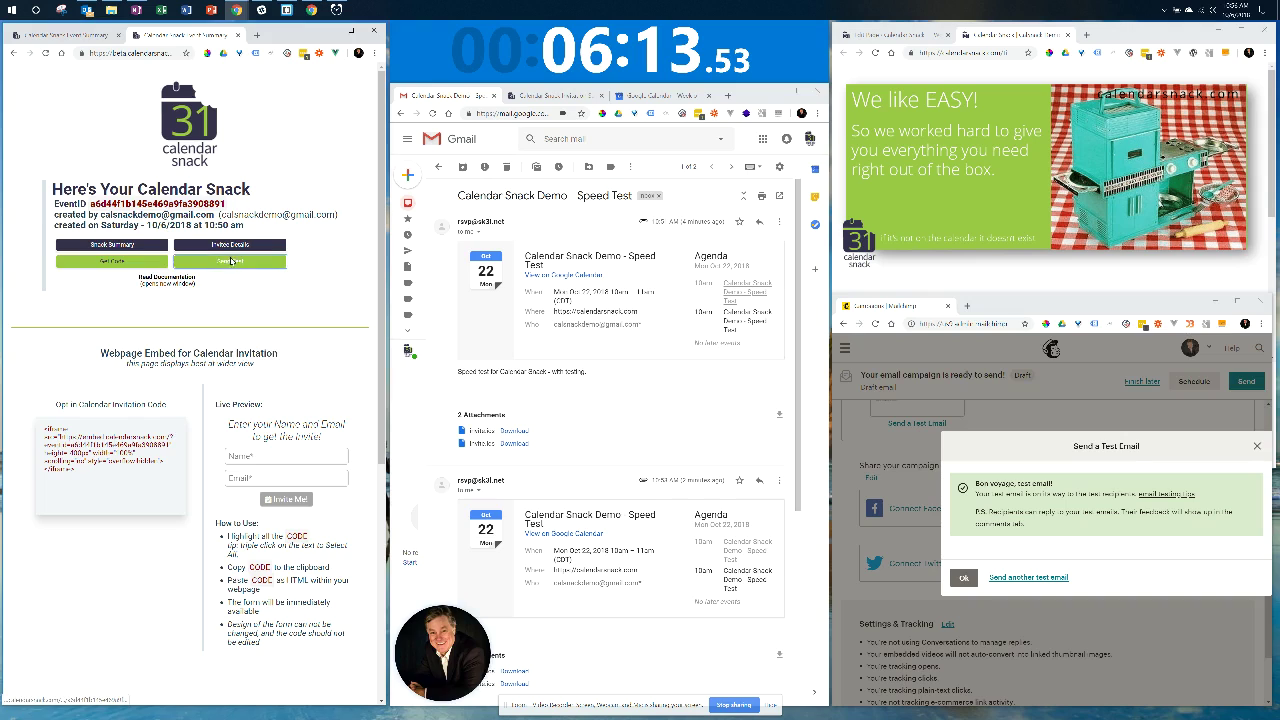